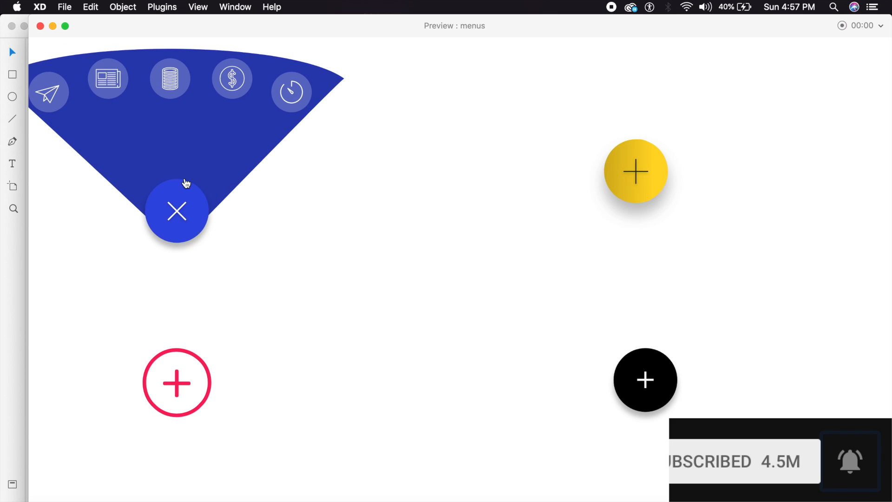
# Step: In the menus preview, collapse the blue fan, toggle the yellow and pink menus, and open the black contact menu
pyautogui.click(185, 215)
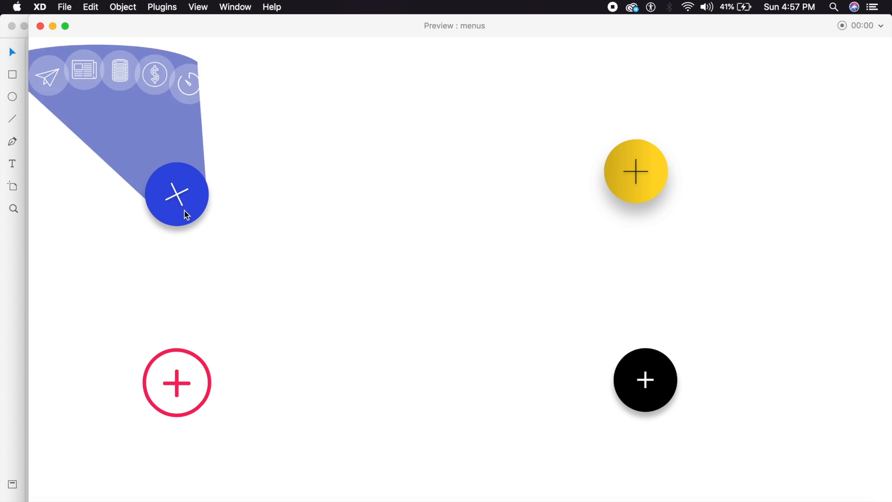
pyautogui.click(644, 180)
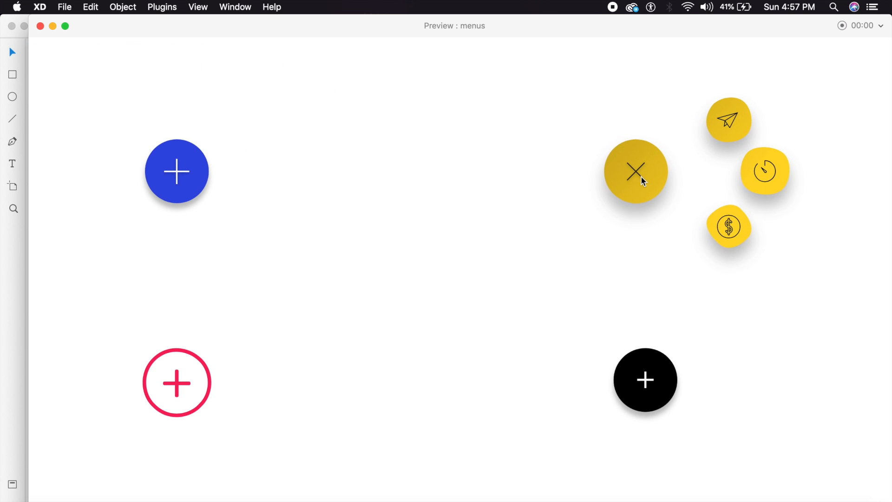
pyautogui.click(643, 181)
pyautogui.click(158, 381)
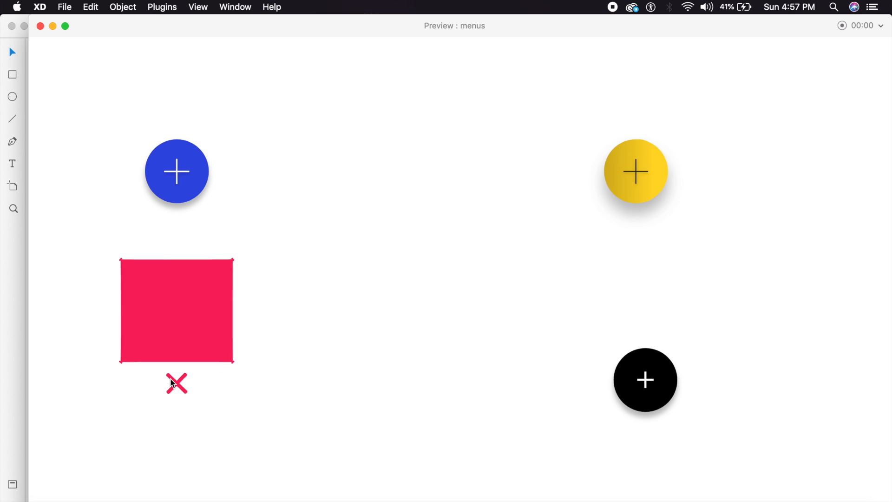
pyautogui.click(174, 382)
pyautogui.click(653, 389)
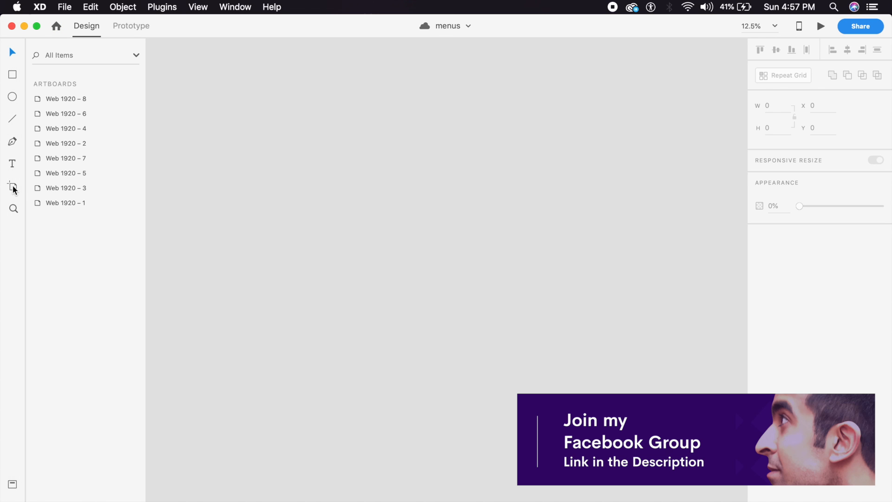
# Step: Draw a new artboard on the canvas and select it
pyautogui.click(13, 187)
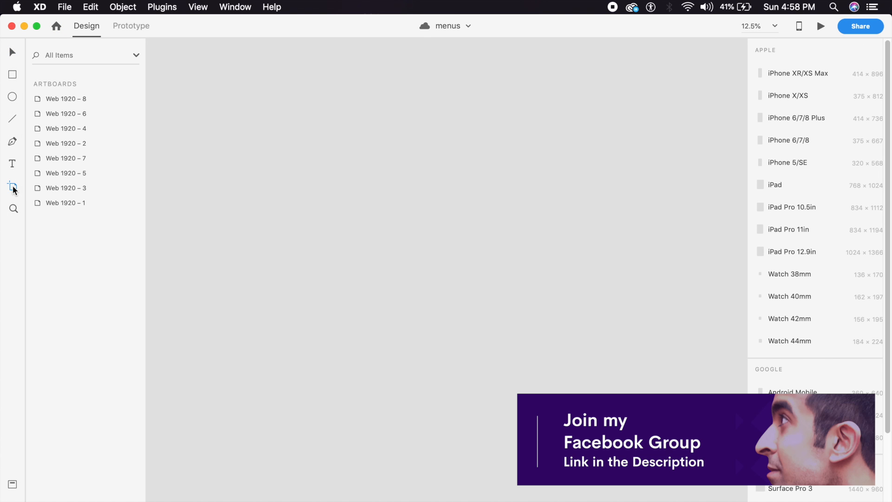
pyautogui.scroll(-3, 824, 349)
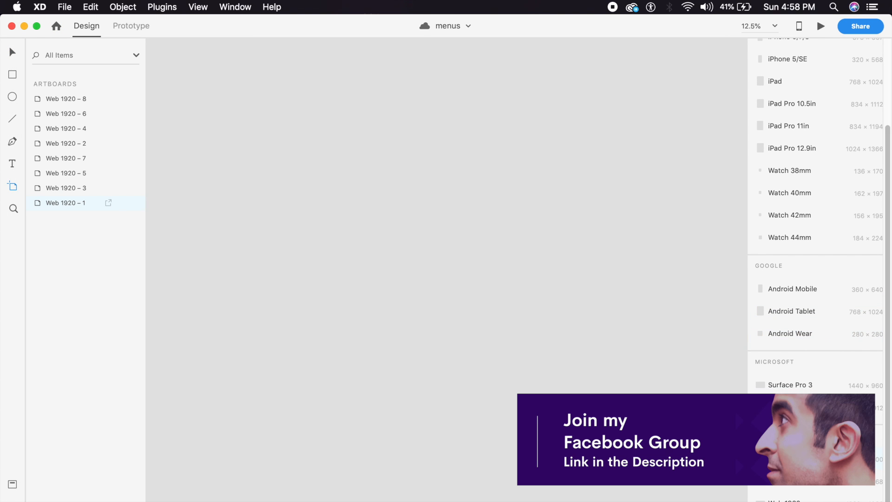
pyautogui.moveTo(235, 148)
pyautogui.mouseDown()
pyautogui.moveTo(263, 165)
pyautogui.moveTo(389, 301)
pyautogui.mouseUp()
pyautogui.click(13, 52)
pyautogui.click(261, 93)
pyautogui.moveTo(290, 141); pyautogui.dragTo(454, 204)
pyautogui.press('super+plus')
pyautogui.press('super+plus')
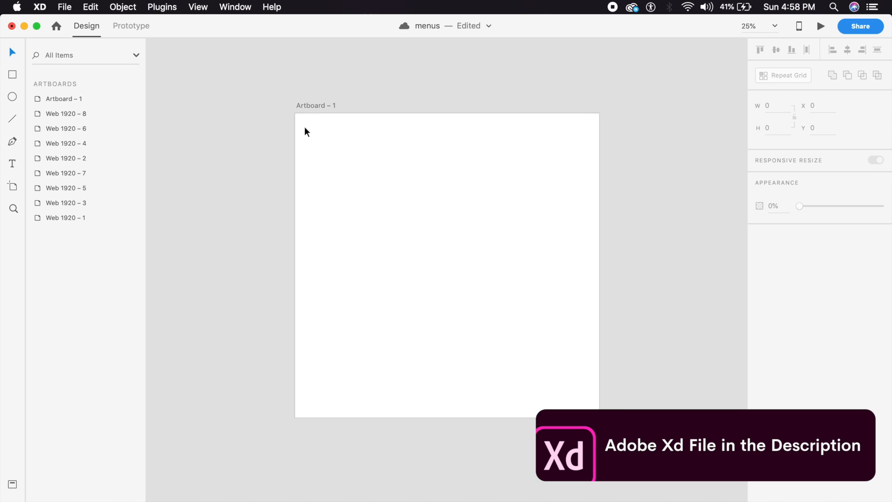
pyautogui.click(372, 193)
# Step: Lock the artboard's proportions and size it to 800 × 800
pyautogui.click(795, 115)
pyautogui.click(774, 106)
pyautogui.write('800')
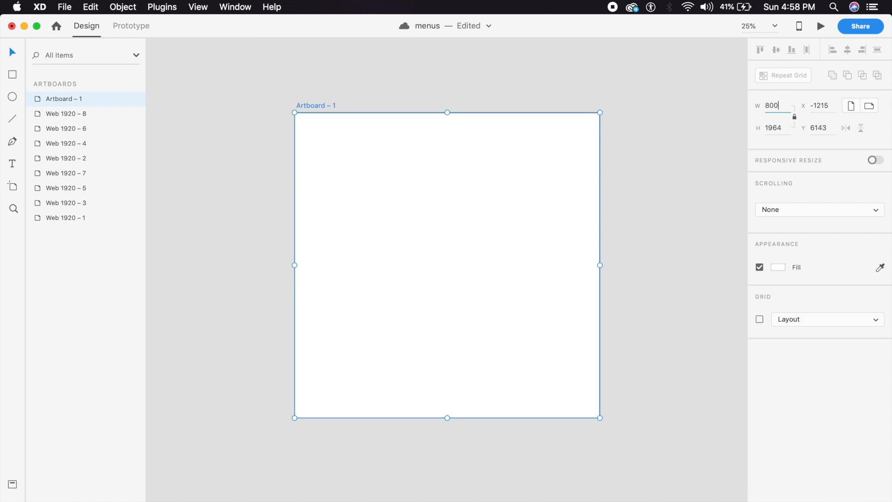
pyautogui.press('Return')
# Step: Rename the artboard 'number one'
pyautogui.press('super+plus')
pyautogui.moveTo(354, 204); pyautogui.dragTo(479, 361)
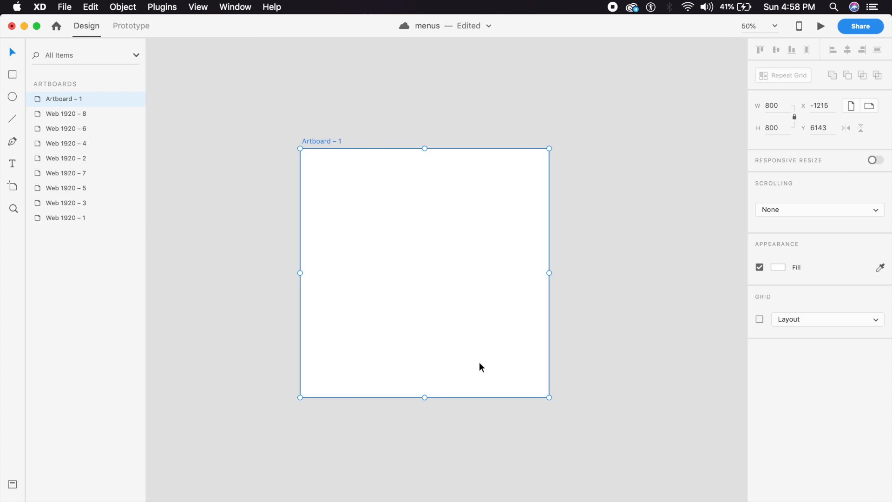
pyautogui.press('super+plus')
pyautogui.moveTo(319, 227); pyautogui.dragTo(322, 231)
pyautogui.doubleClick(265, 80)
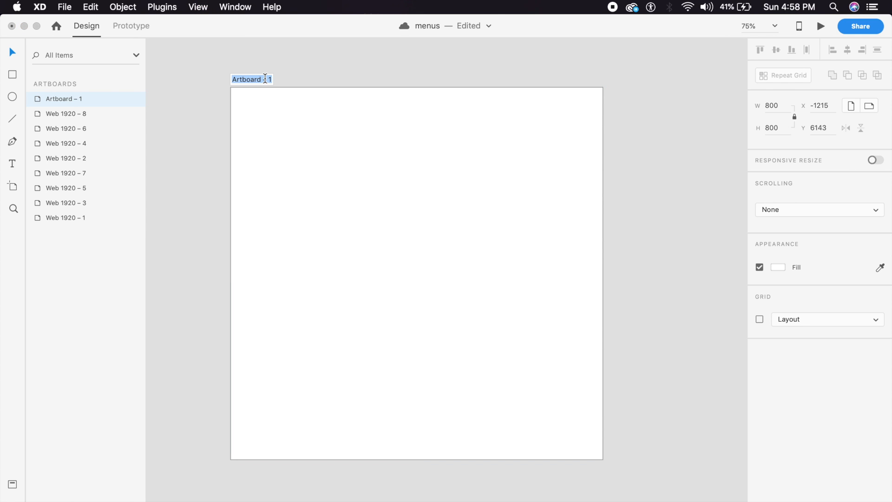
pyautogui.write('number one')
pyautogui.press('Return')
pyautogui.click(335, 69)
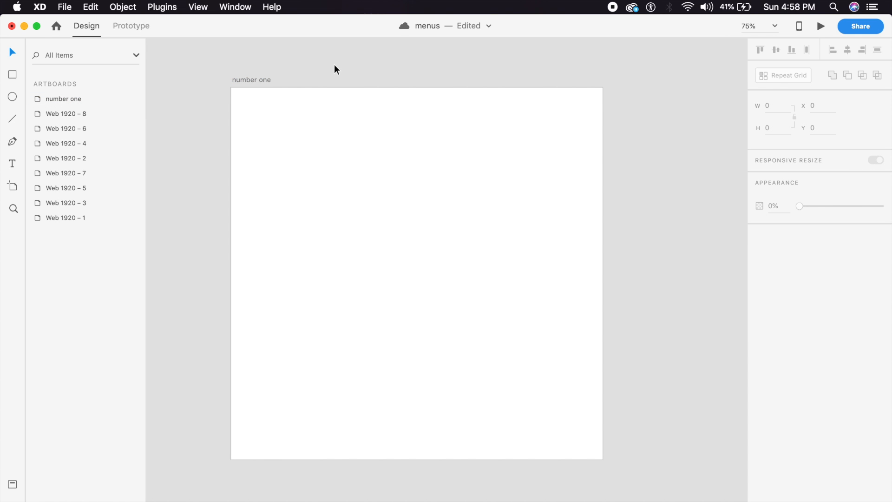
# Step: Draw a circle on the number one artboard and set it to 160 × 160
pyautogui.scroll(-1, 333, 64)
pyautogui.click(12, 96)
pyautogui.moveTo(327, 179)
pyautogui.mouseDown()
pyautogui.moveTo(460, 312)
pyautogui.moveTo(423, 291)
pyautogui.moveTo(403, 255)
pyautogui.mouseUp()
pyautogui.click(351, 216)
pyautogui.moveTo(351, 216); pyautogui.dragTo(379, 266)
pyautogui.click(780, 106)
pyautogui.write('160')
pyautogui.press('Return')
# Step: Move the circle to the lower middle of the artboard and turn off its border
pyautogui.moveTo(401, 289); pyautogui.dragTo(414, 389)
pyautogui.click(483, 345)
pyautogui.click(406, 371)
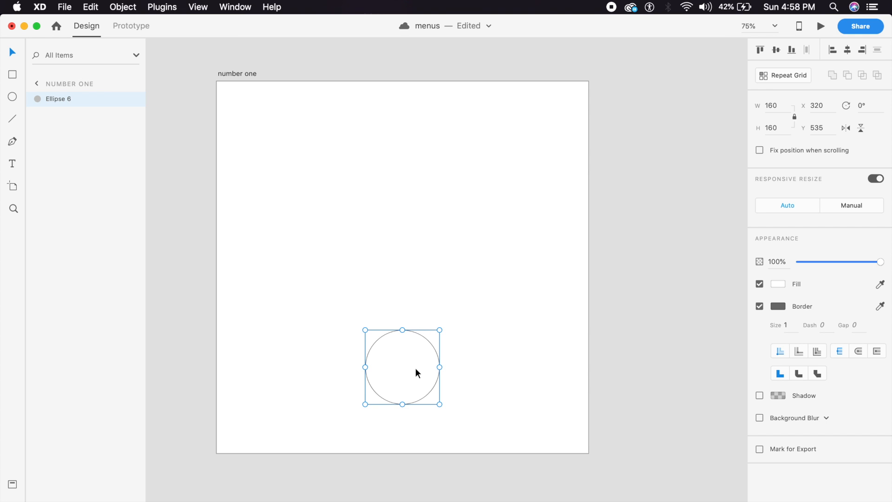
pyautogui.click(479, 264)
pyautogui.click(409, 344)
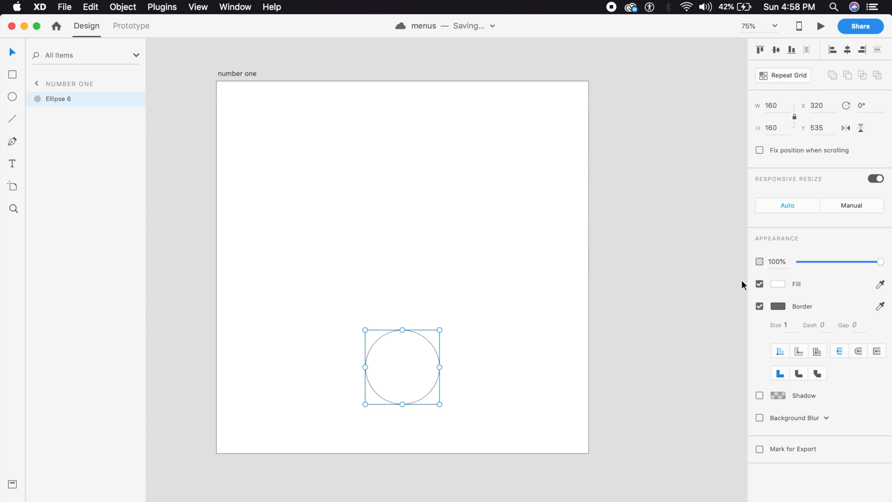
pyautogui.click(761, 306)
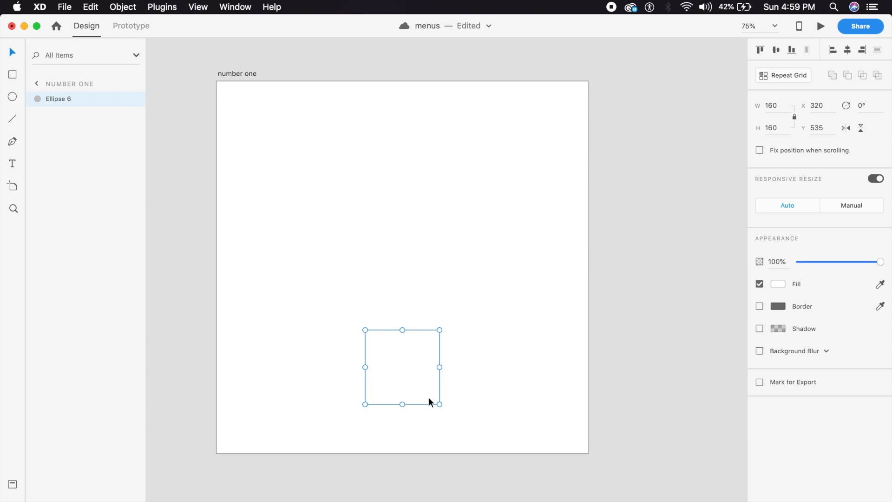
pyautogui.press('super+minus')
pyautogui.press('super+minus')
pyautogui.moveTo(408, 166); pyautogui.dragTo(372, 351)
# Step: Inspect the fill colour of the blue button's circle on the menus artboard
pyautogui.moveTo(420, 73); pyautogui.dragTo(433, 313)
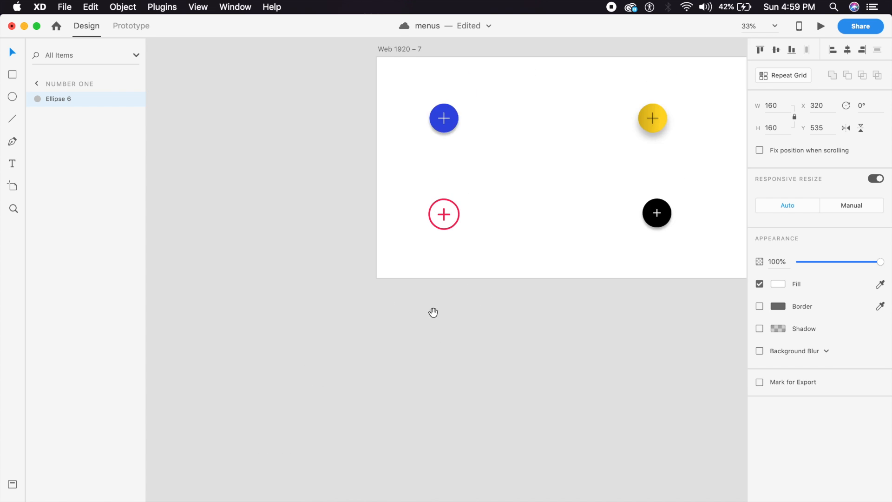
pyautogui.moveTo(444, 113); pyautogui.dragTo(444, 293)
pyautogui.press('super+plus')
pyautogui.press('super+plus')
pyautogui.doubleClick(459, 312)
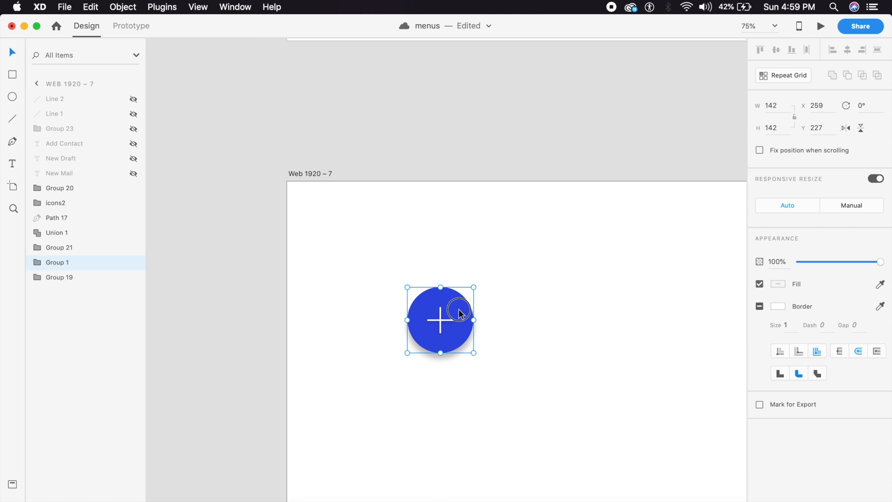
pyautogui.click(778, 265)
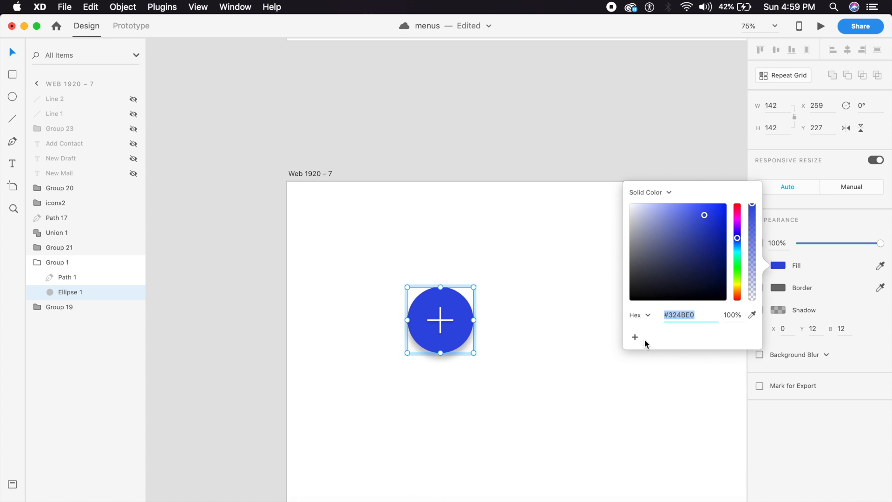
pyautogui.click(457, 394)
pyautogui.press('super+minus')
pyautogui.press('super+minus')
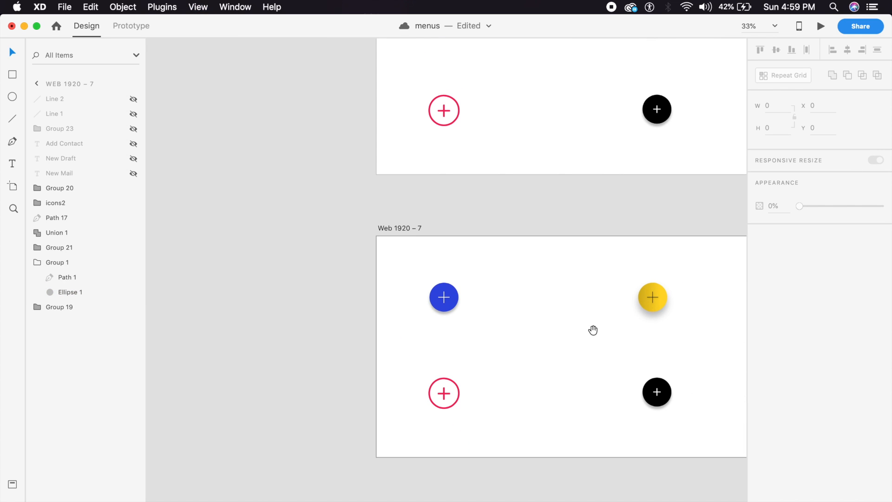
# Step: Add the yellow button's #FFD726–#CCAB19 gradient to the document assets
pyautogui.doubleClick(662, 300)
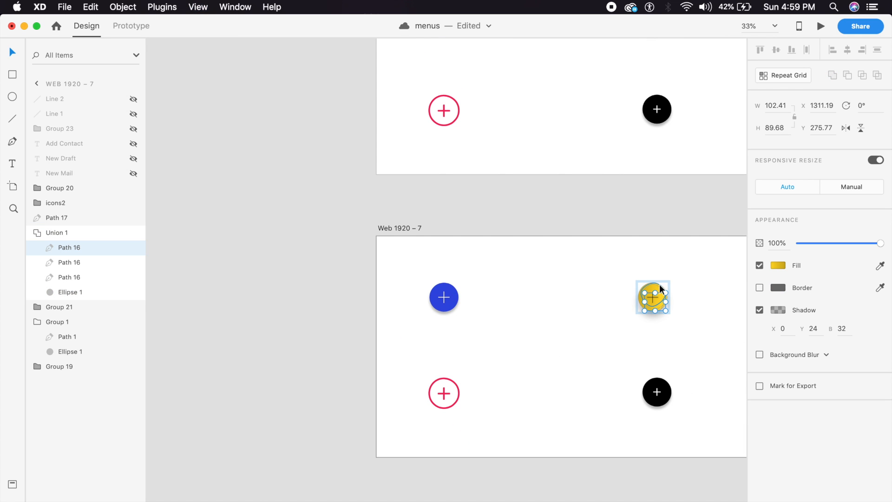
pyautogui.click(655, 291)
pyautogui.rightClick(655, 291)
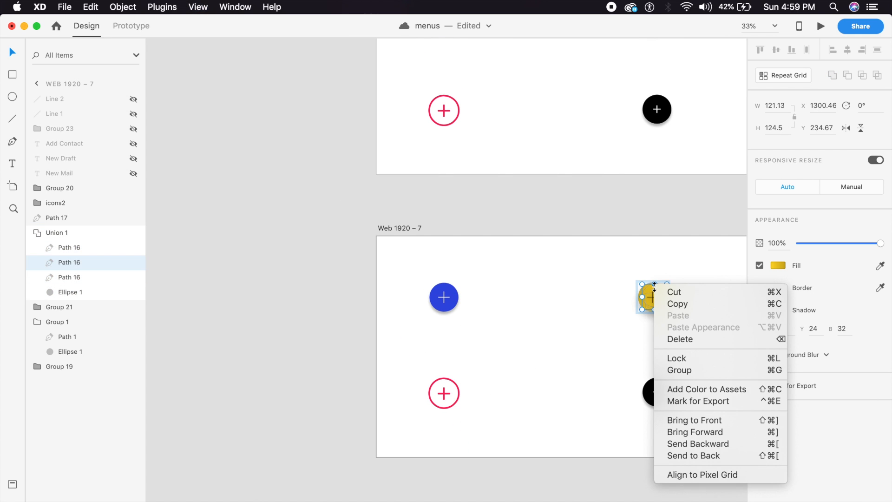
pyautogui.click(717, 389)
pyautogui.click(12, 486)
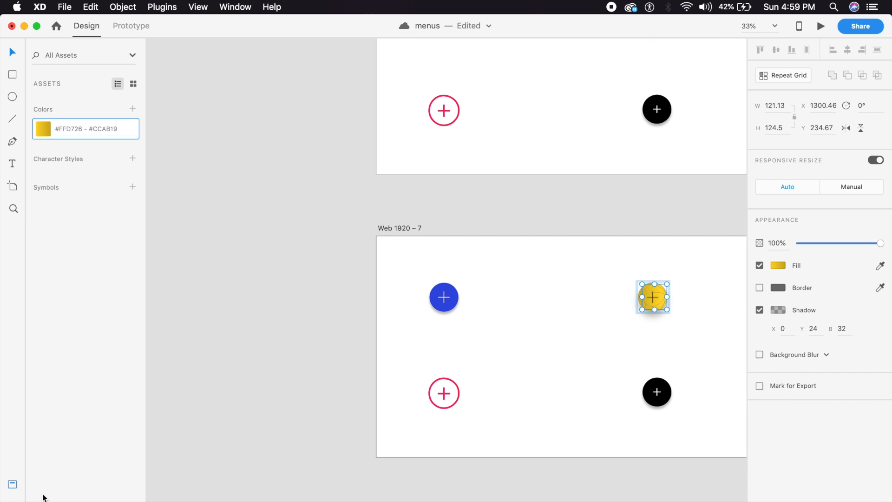
# Step: Return to the number one artboard and select the white circle
pyautogui.click(297, 459)
pyautogui.moveTo(303, 460); pyautogui.dragTo(377, 111)
pyautogui.moveTo(354, 284); pyautogui.dragTo(400, 179)
pyautogui.moveTo(381, 314); pyautogui.dragTo(474, 173)
pyautogui.press('super+plus')
pyautogui.press('super+plus')
pyautogui.click(441, 327)
# Step: Fill the circle with the saved blue #324BE0
pyautogui.moveTo(604, 360); pyautogui.dragTo(543, 357)
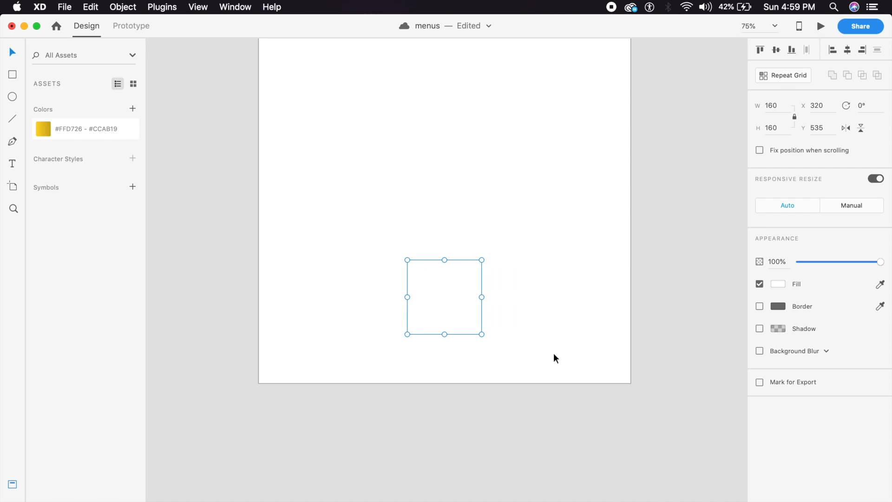
pyautogui.click(782, 283)
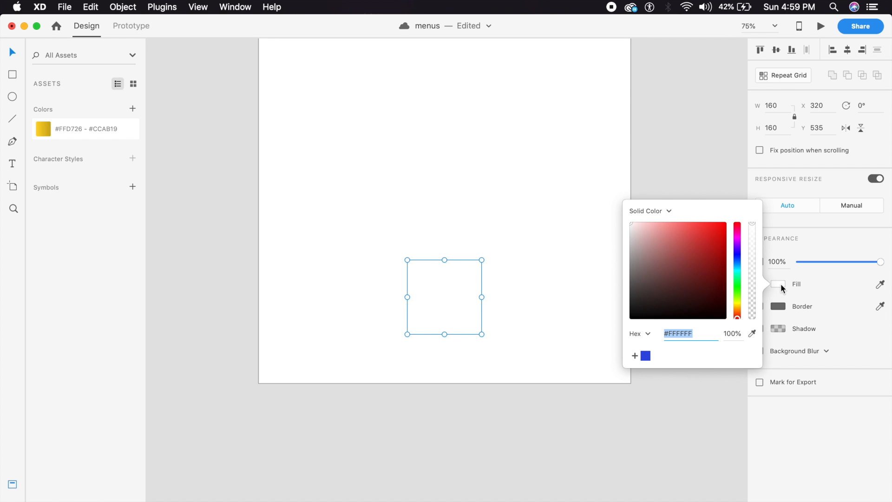
pyautogui.click(646, 356)
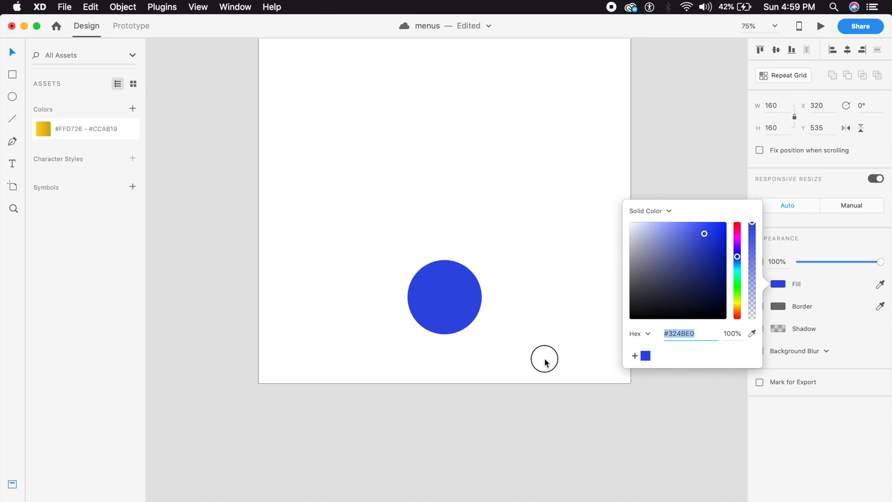
pyautogui.click(545, 359)
# Step: Give the circle a drop shadow with Y offset 12 and blur 12
pyautogui.moveTo(452, 316); pyautogui.dragTo(425, 321)
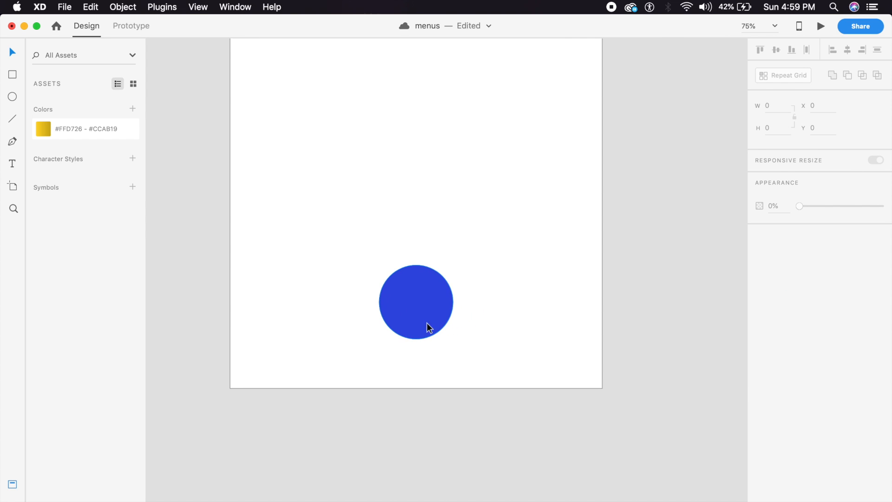
pyautogui.click(425, 324)
pyautogui.click(760, 329)
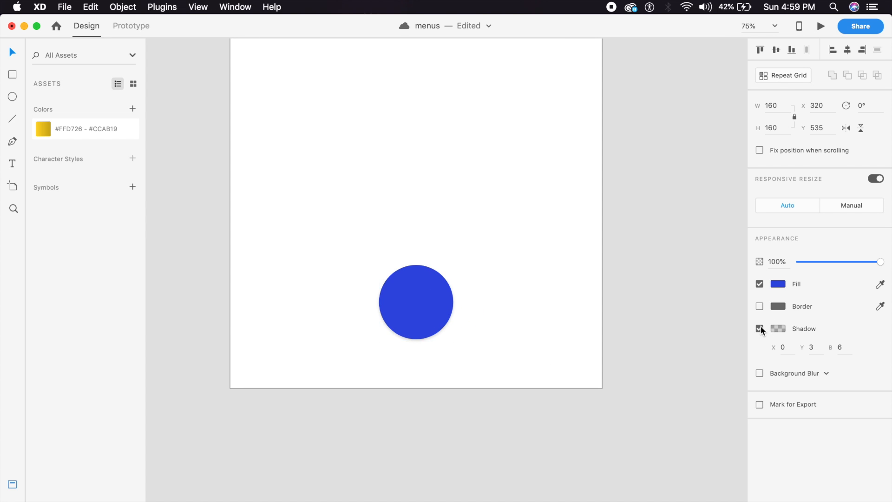
pyautogui.click(821, 349)
pyautogui.write('12')
pyautogui.press('Tab')
pyautogui.write('24')
pyautogui.press('Return')
pyautogui.click(842, 347)
pyautogui.write('12')
pyautogui.press('Return')
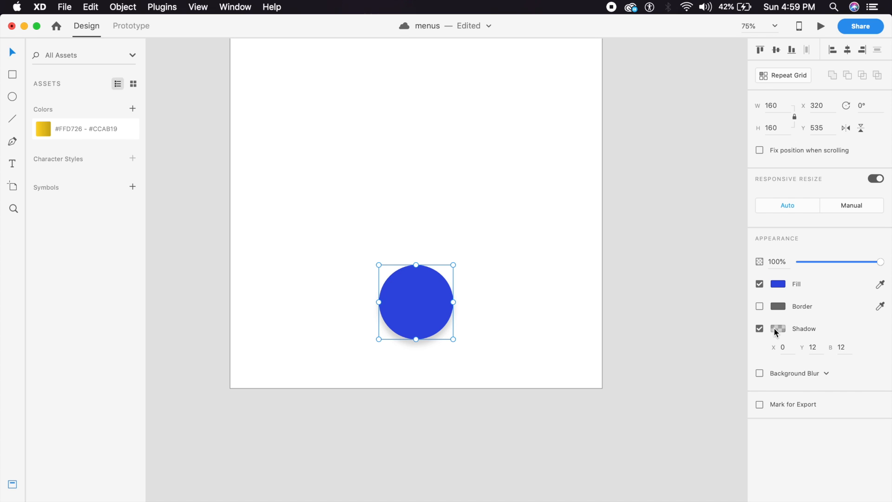
# Step: Set the shadow's black colour to 20% opacity
pyautogui.click(779, 328)
pyautogui.click(738, 372)
pyautogui.write('20')
pyautogui.press('Return')
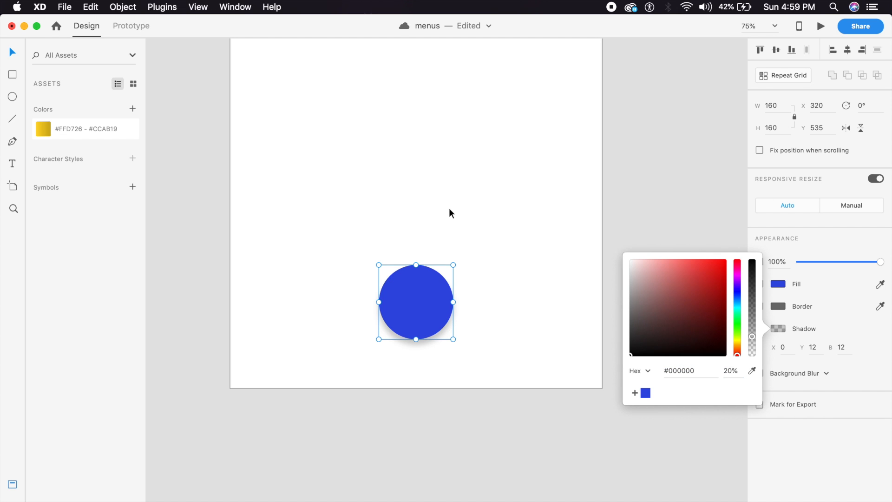
pyautogui.click(449, 210)
pyautogui.scroll(3, 475, 269)
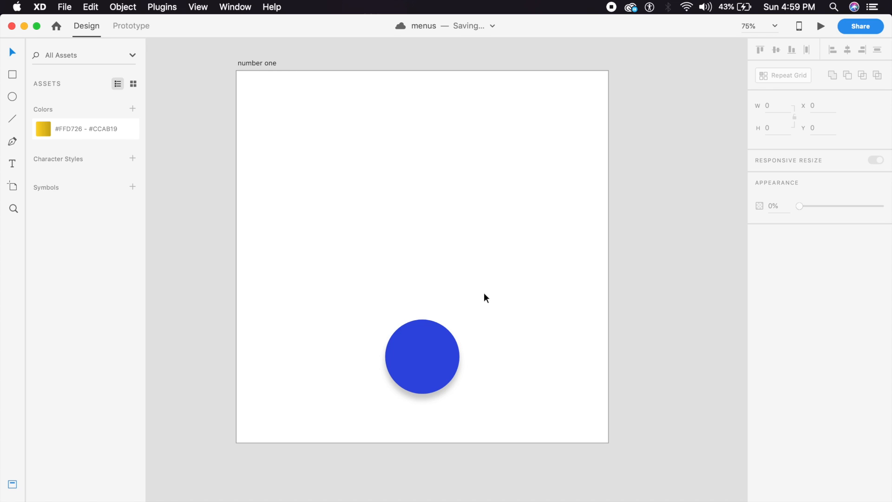
# Step: Pen a closed fan outline from the circle's edges up to the artboard's top corners
pyautogui.click(12, 142)
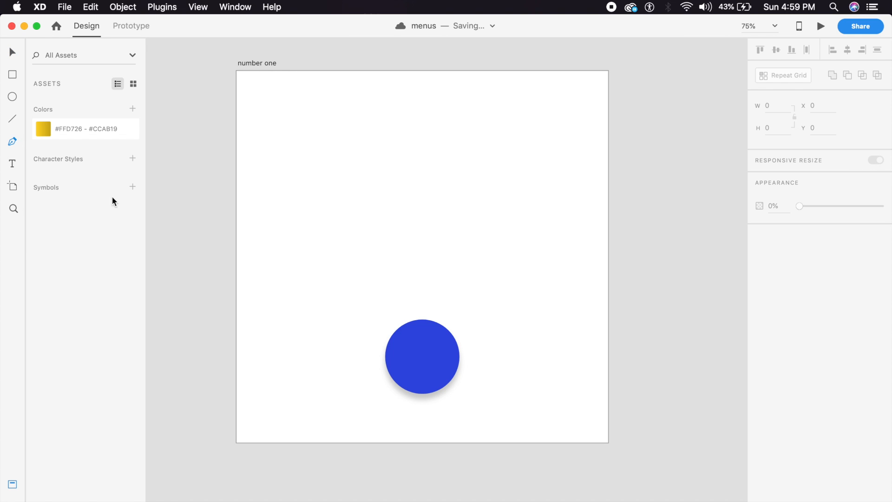
pyautogui.click(385, 356)
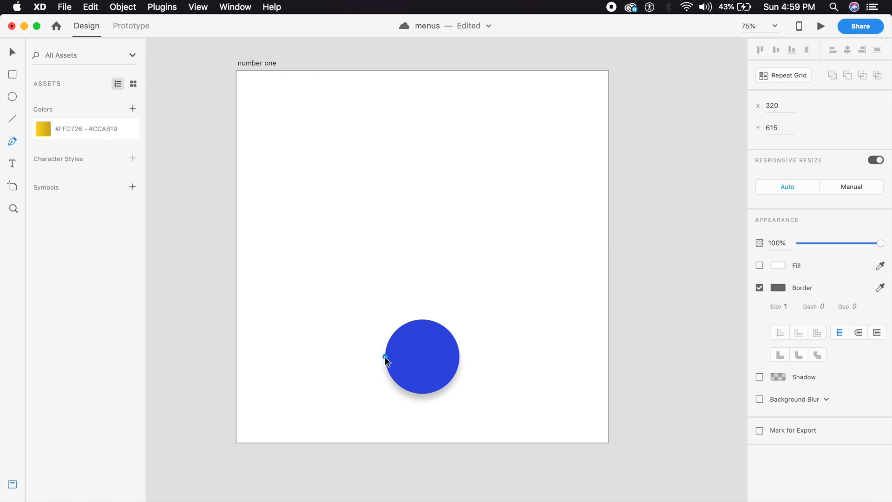
pyautogui.click(242, 175)
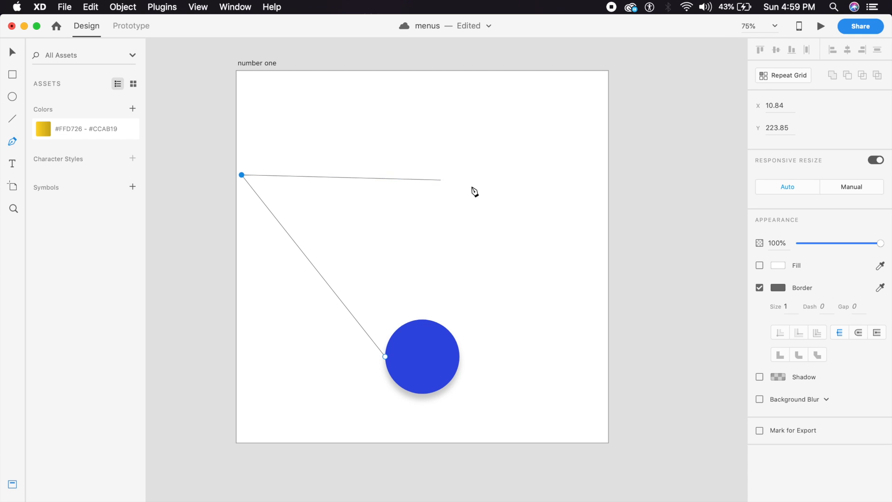
pyautogui.click(601, 175)
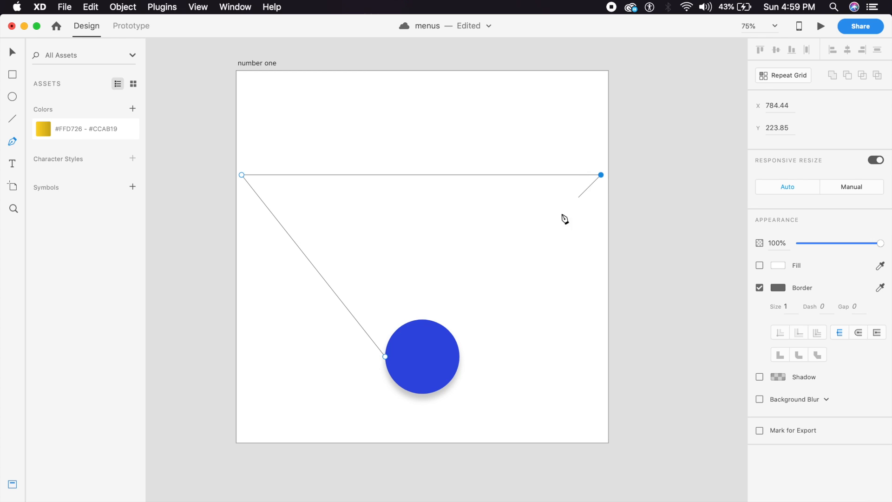
pyautogui.click(458, 358)
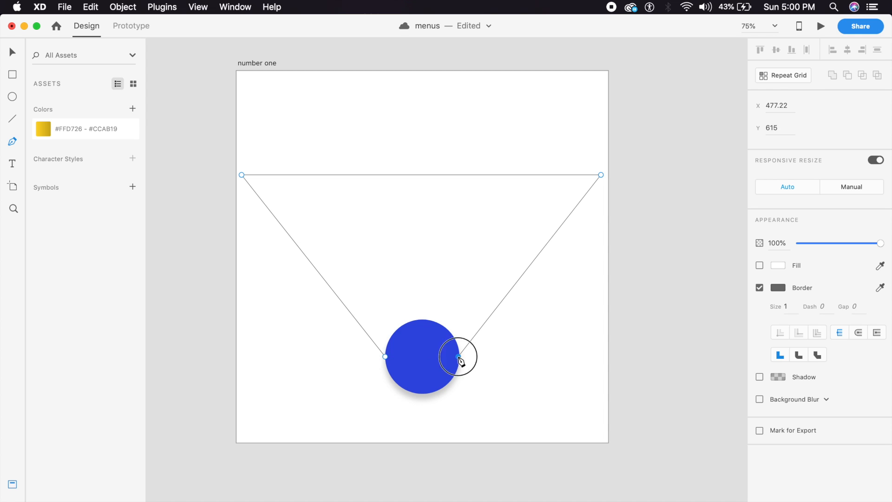
pyautogui.click(384, 358)
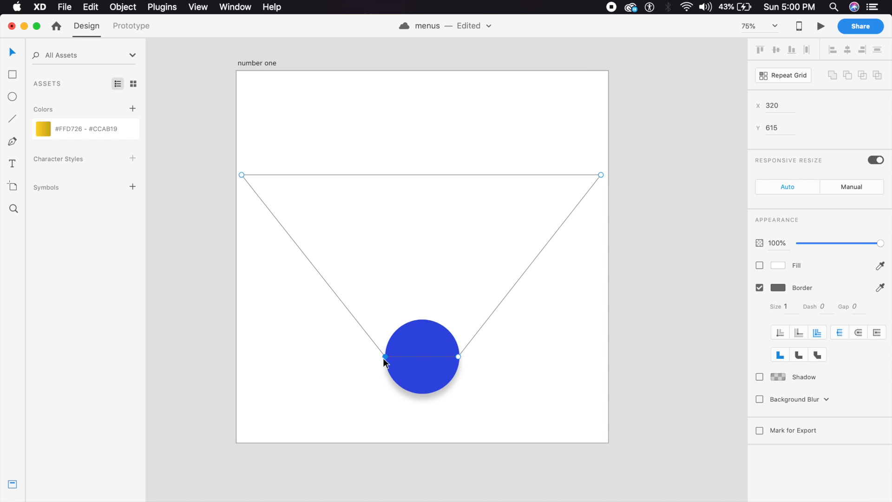
pyautogui.click(586, 321)
pyautogui.click(587, 321)
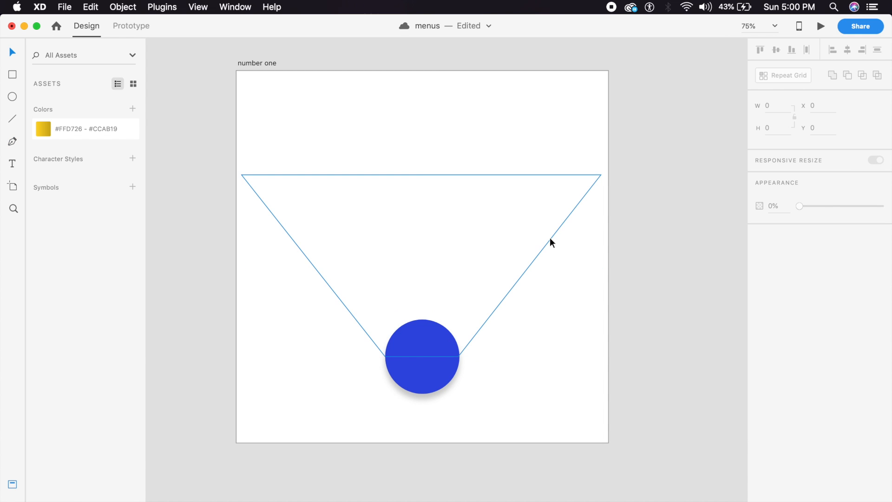
# Step: Curve the top corner anchors so the fan's top edge arches
pyautogui.doubleClick(551, 238)
pyautogui.doubleClick(601, 175)
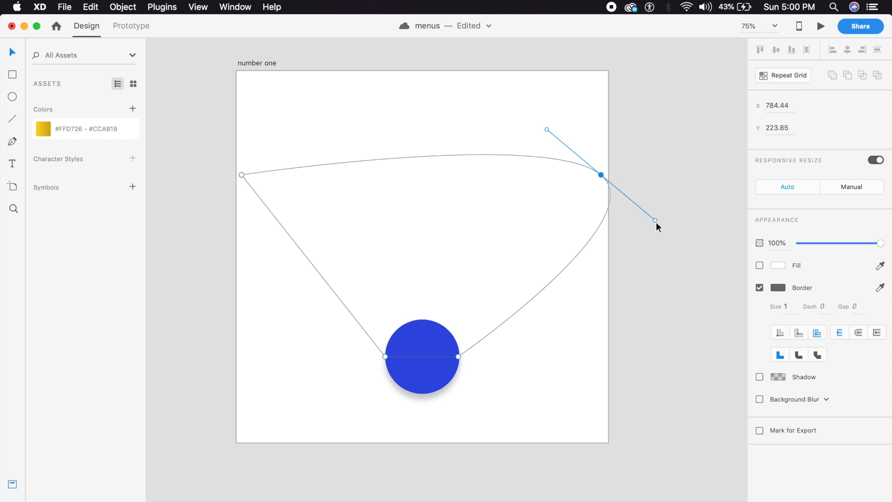
pyautogui.moveTo(655, 221); pyautogui.dragTo(602, 177)
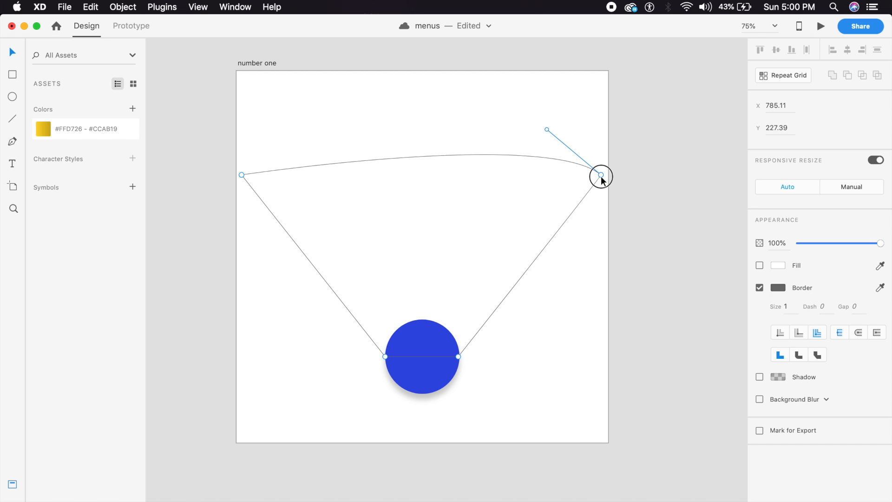
pyautogui.click(602, 225)
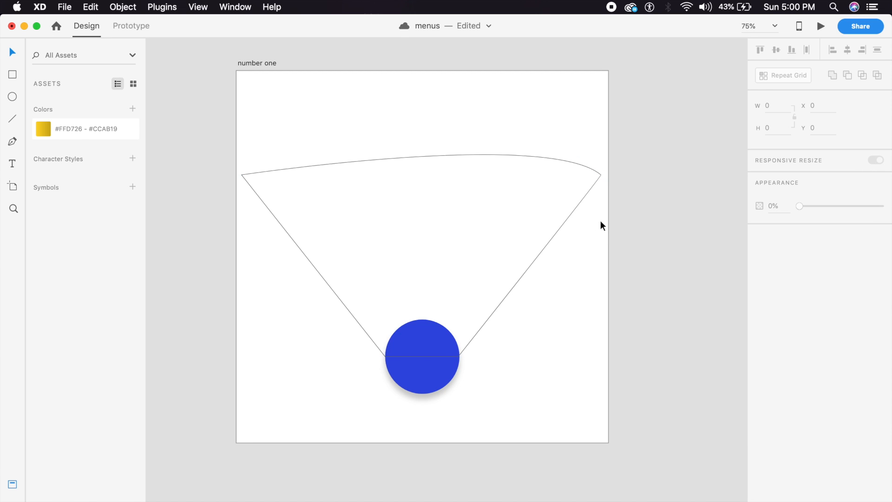
pyautogui.click(256, 172)
pyautogui.doubleClick(256, 172)
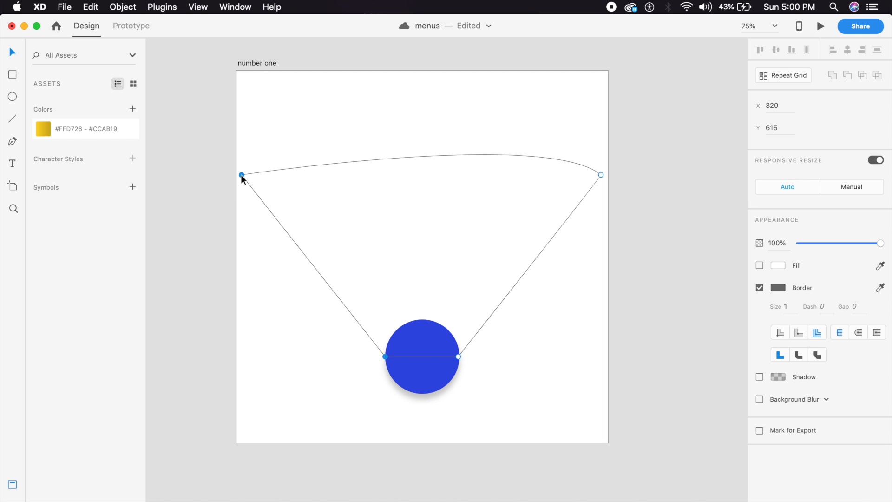
pyautogui.moveTo(241, 174)
pyautogui.mouseDown()
pyautogui.moveTo(187, 219)
pyautogui.moveTo(250, 178)
pyautogui.moveTo(242, 177)
pyautogui.mouseUp()
pyautogui.click(262, 244)
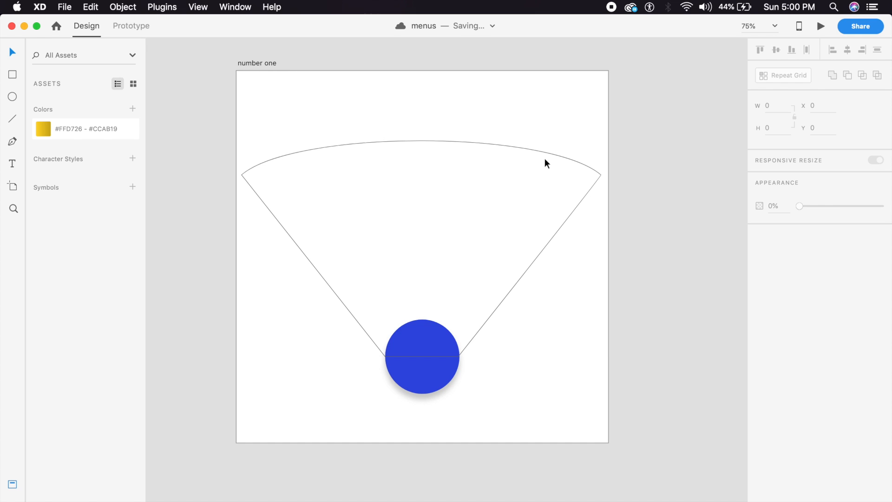
# Step: Fill the fan with a darker shade of the circle's blue, drop its border, and put the circle in front
pyautogui.click(534, 148)
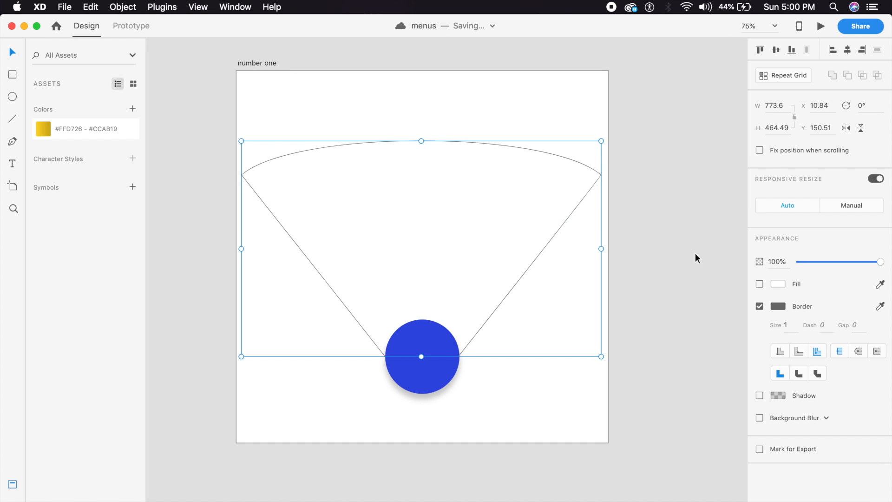
pyautogui.click(759, 284)
pyautogui.click(760, 306)
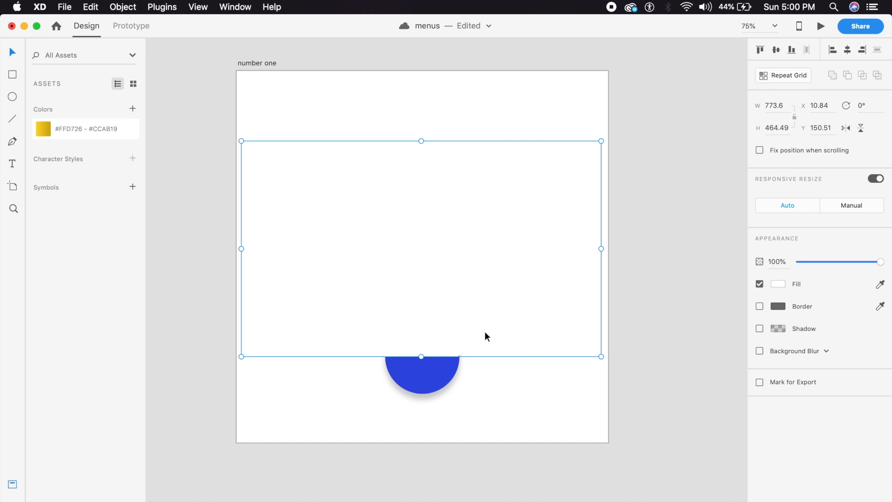
pyautogui.click(880, 284)
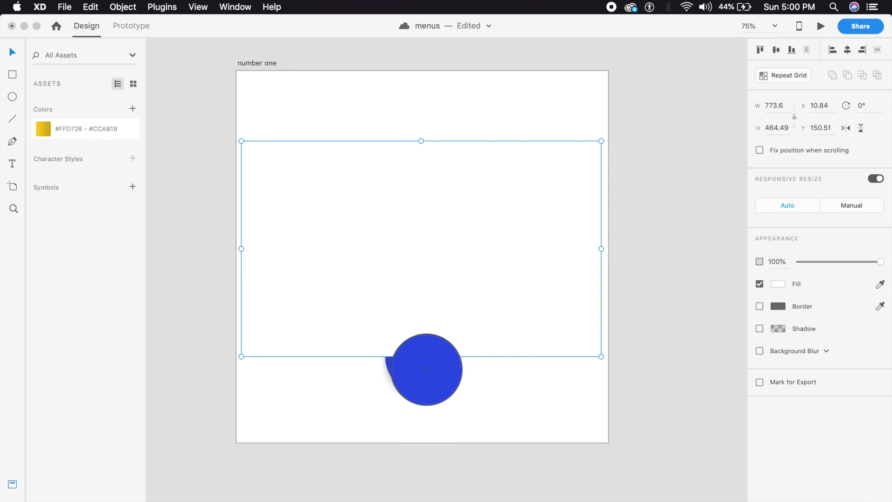
pyautogui.click(424, 364)
pyautogui.click(779, 285)
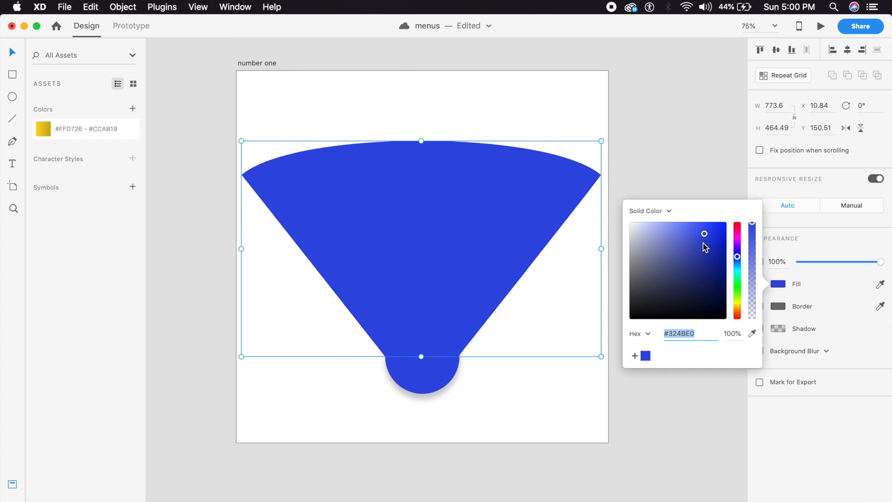
pyautogui.click(705, 248)
pyautogui.moveTo(705, 249); pyautogui.dragTo(691, 236)
pyautogui.click(482, 226)
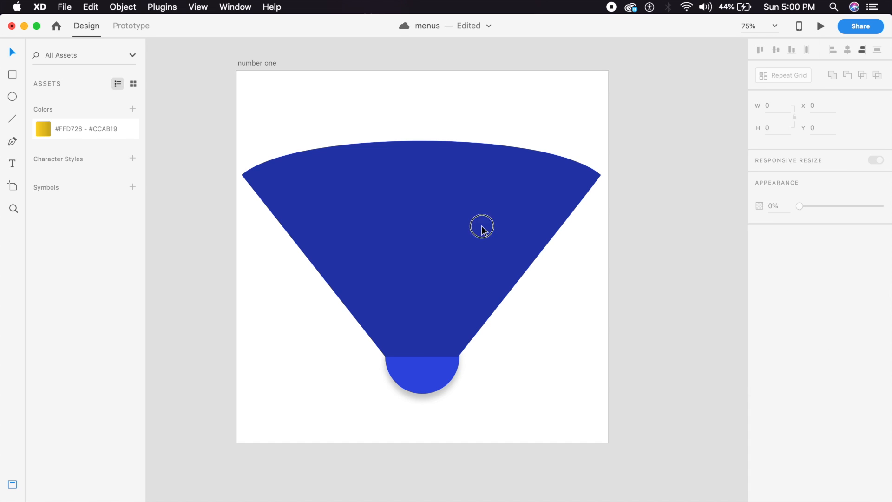
pyautogui.press('super+shift+bracketleft')
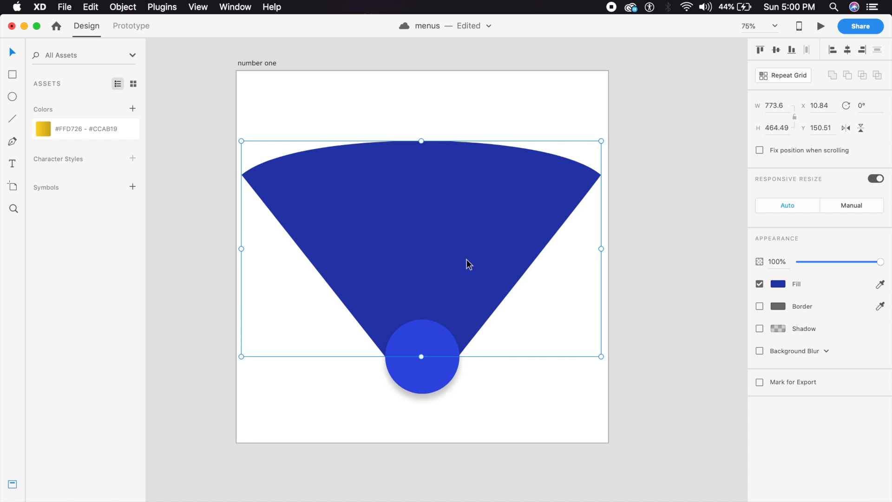
# Step: Paste the row of five icon circles under the fan's arc and save
pyautogui.click(479, 412)
pyautogui.moveTo(469, 261); pyautogui.dragTo(502, 281)
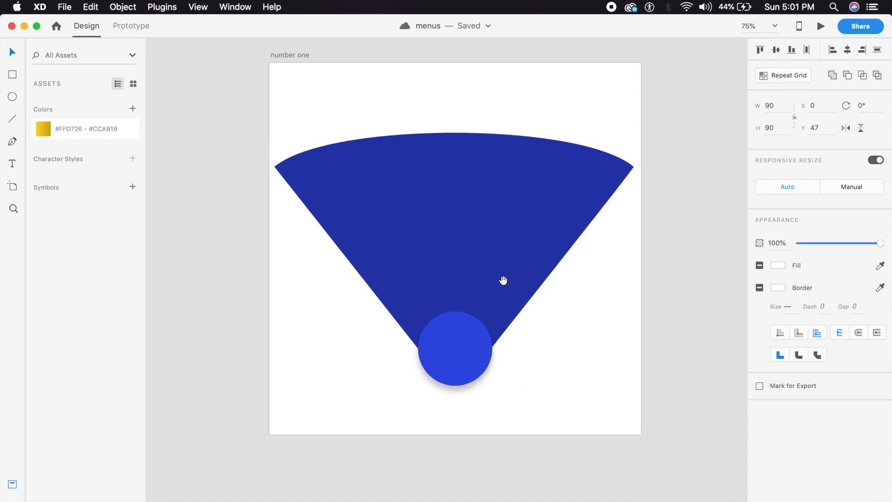
pyautogui.click(476, 243)
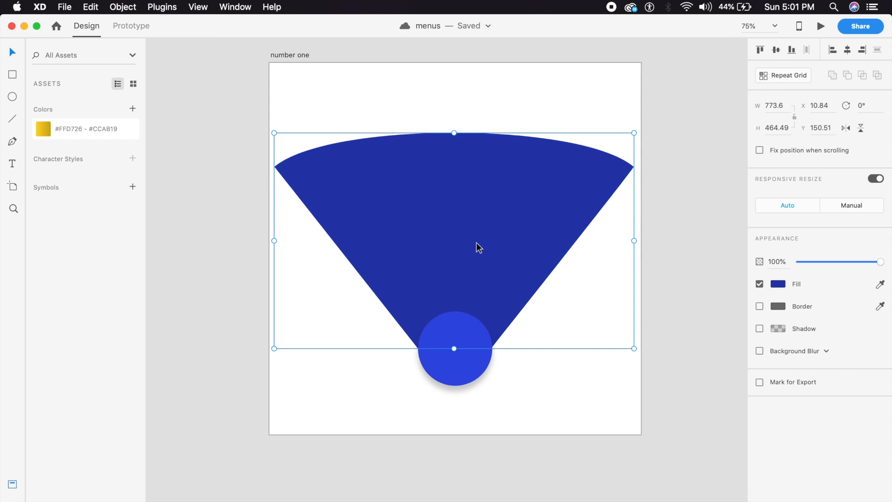
pyautogui.press('super+v')
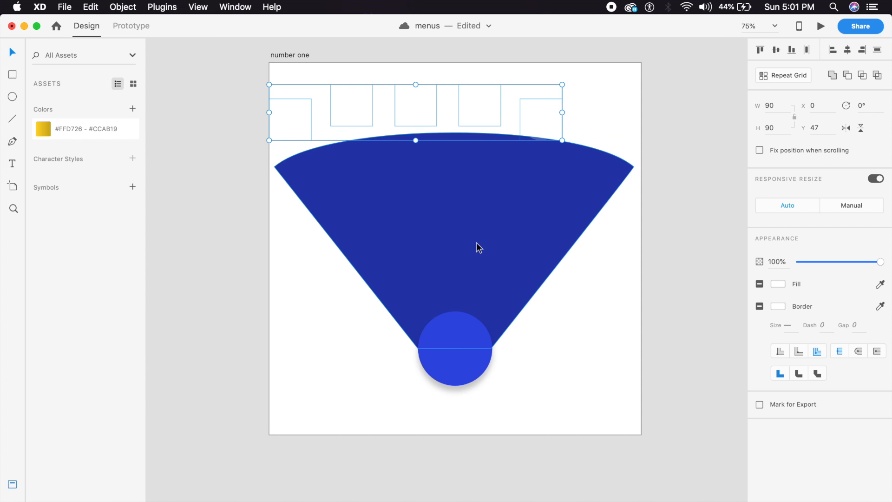
pyautogui.click(490, 124)
pyautogui.moveTo(490, 124); pyautogui.dragTo(512, 163)
pyautogui.click(503, 111)
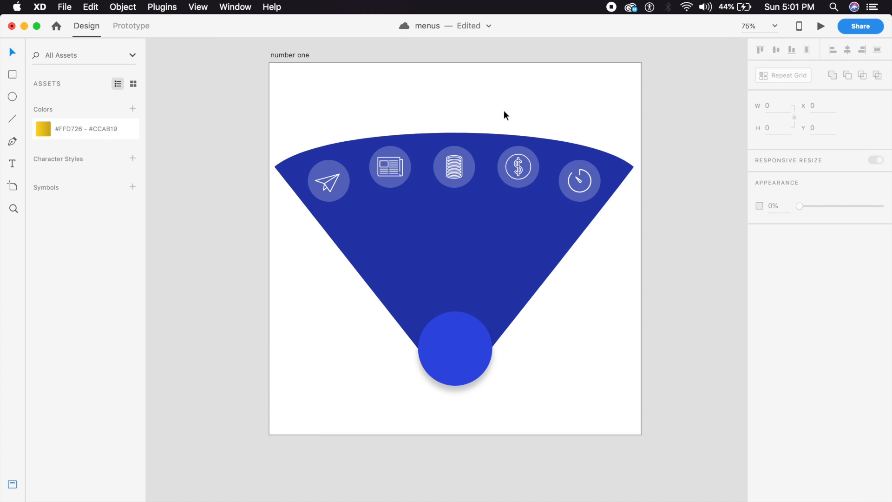
pyautogui.press('super+s')
# Step: Nudge the middle coin icon up to follow the arc
pyautogui.click(455, 176)
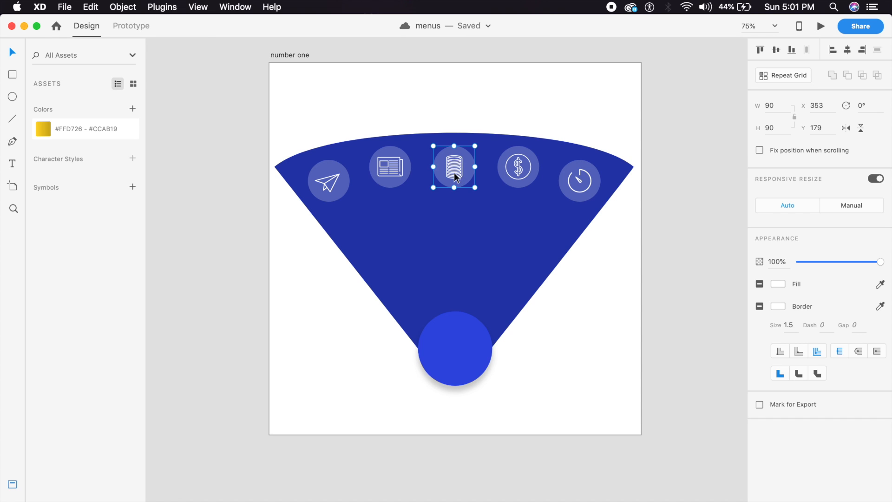
pyautogui.hotkey('shift', 'Up')
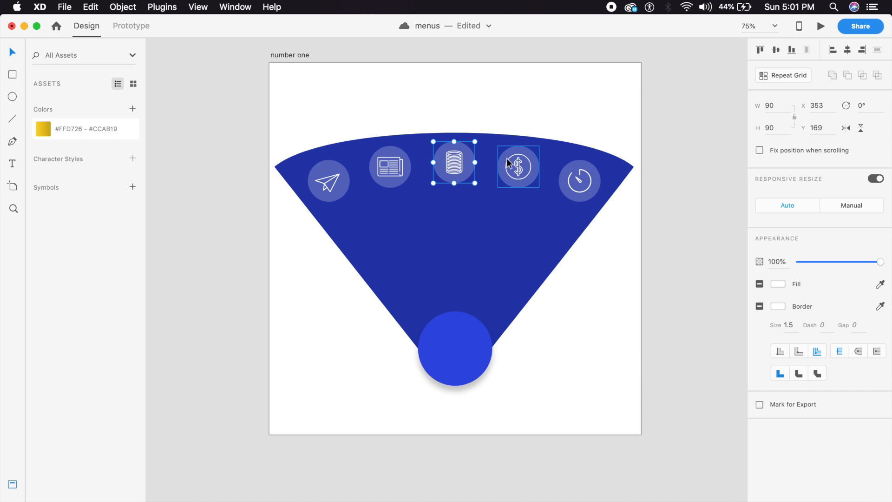
pyautogui.click(474, 116)
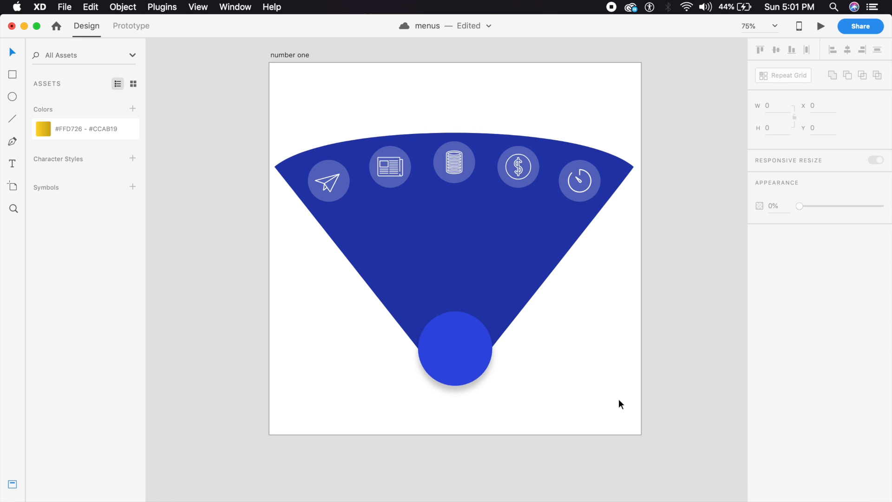
# Step: Add a '+' text sign in the circle, enlarged, Light weight and white
pyautogui.click(520, 368)
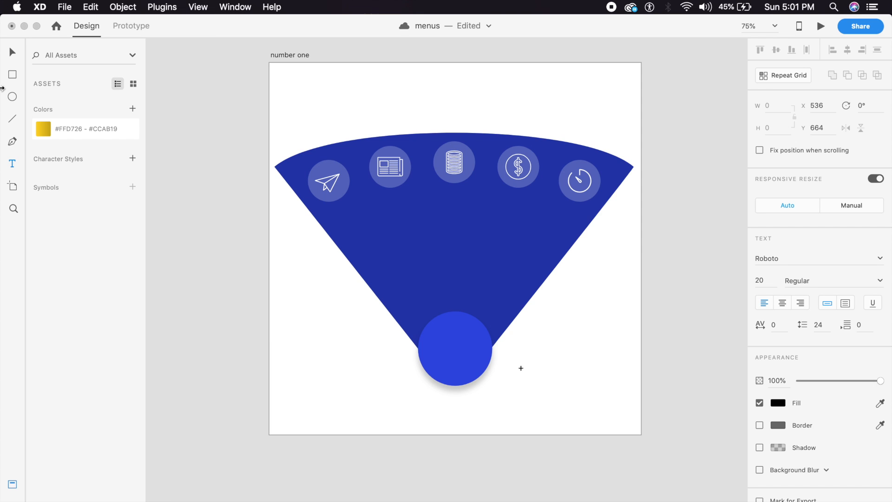
pyautogui.click(9, 57)
pyautogui.moveTo(520, 371); pyautogui.dragTo(454, 350)
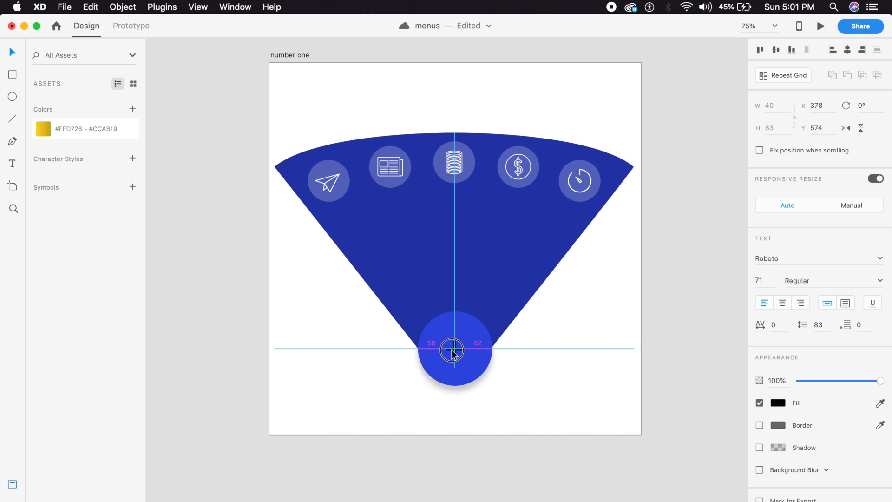
pyautogui.click(879, 281)
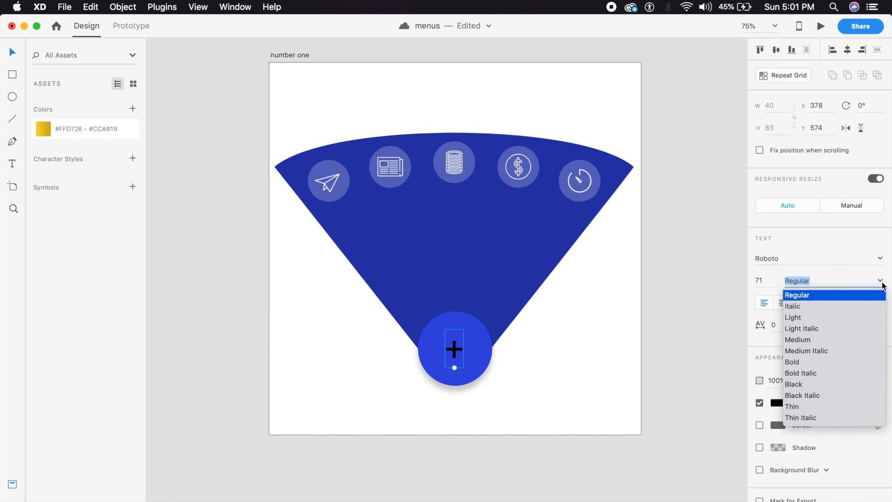
pyautogui.click(805, 318)
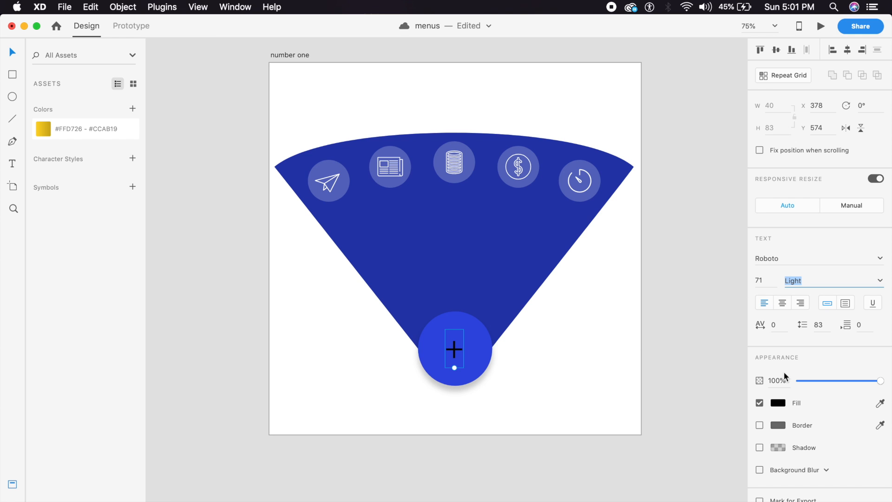
pyautogui.click(780, 403)
pyautogui.moveTo(718, 400); pyautogui.dragTo(575, 311)
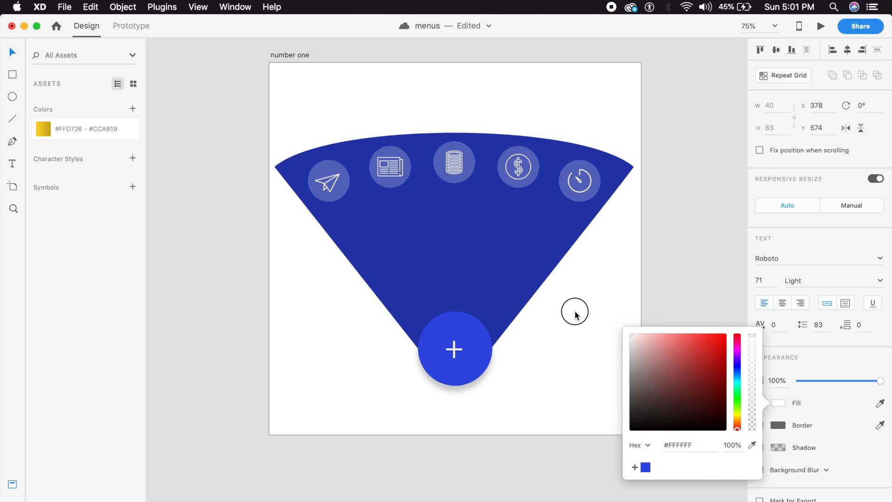
pyautogui.click(575, 311)
# Step: Convert the plus text into a vector path with Object > Path > Convert to Path
pyautogui.click(447, 350)
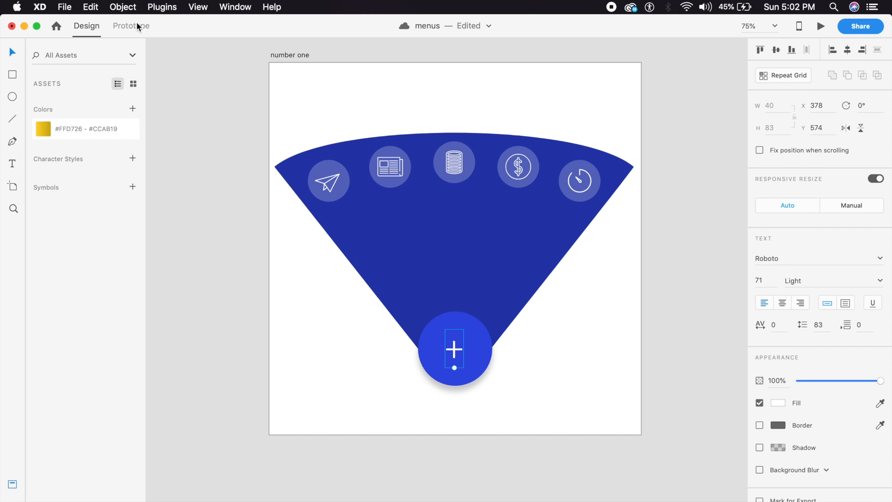
pyautogui.click(122, 6)
pyautogui.moveTo(212, 207)
pyautogui.click(322, 251)
# Step: Centre the plus path inside the blue circle, then zoom back out to 75%
pyautogui.press('super+1')
pyautogui.moveTo(475, 353); pyautogui.dragTo(450, 338)
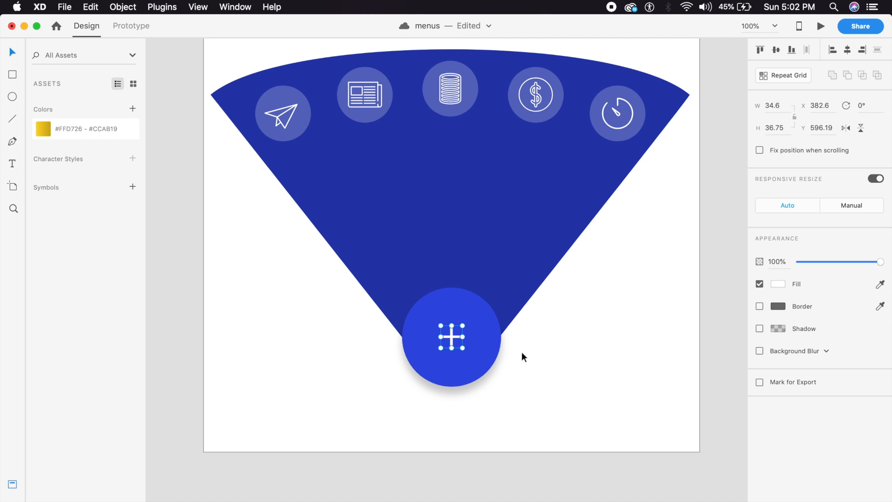
pyautogui.click(521, 352)
pyautogui.click(451, 330)
pyautogui.moveTo(451, 331); pyautogui.dragTo(451, 331)
pyautogui.click(564, 391)
pyautogui.press('super+minus')
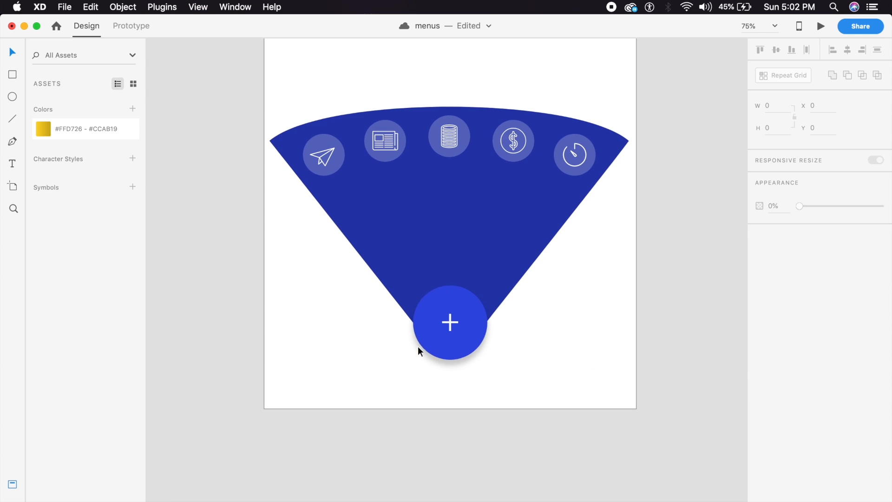
# Step: Select the button group, then the blue fan, then the whole number one artboard
pyautogui.click(449, 324)
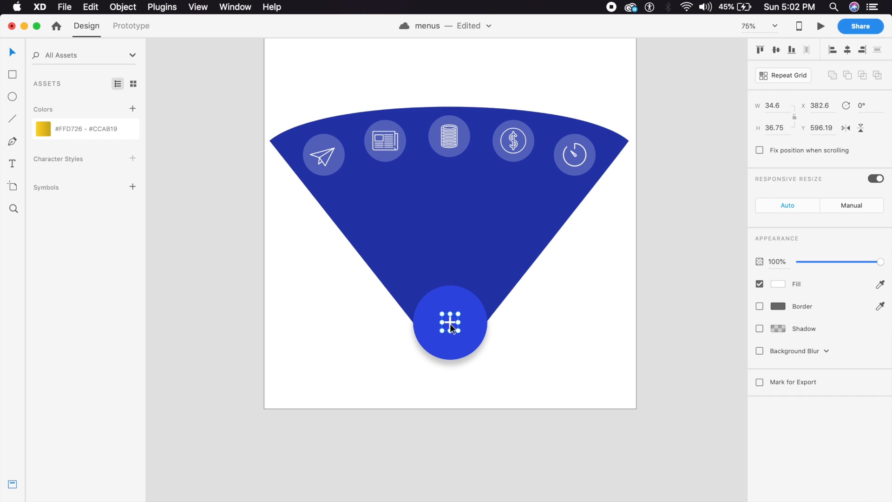
pyautogui.click(525, 397)
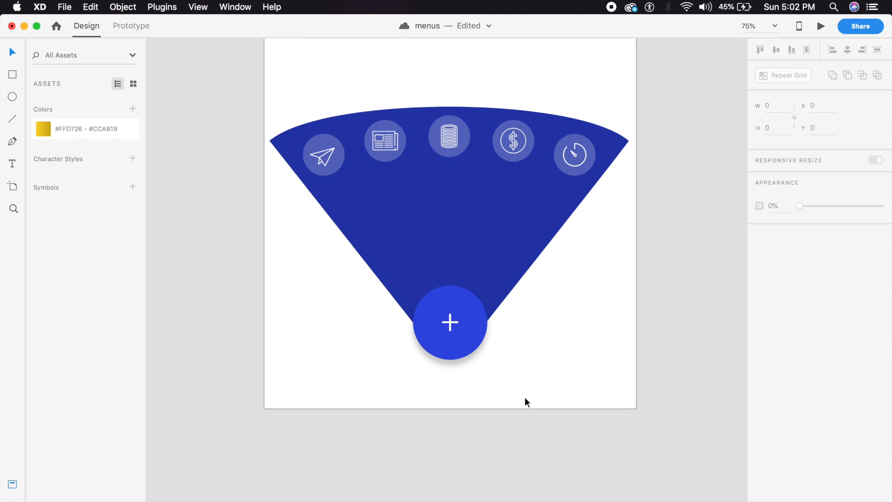
pyautogui.click(517, 238)
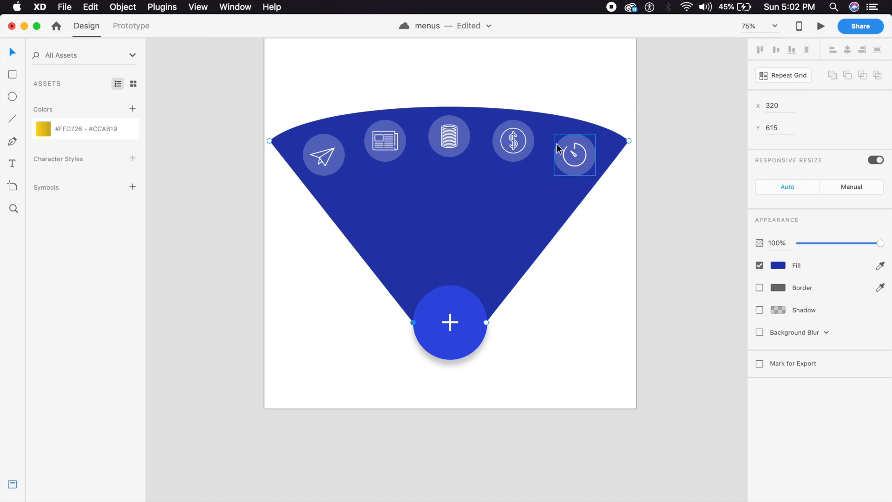
pyautogui.click(584, 301)
# Step: Save the document and duplicate the number one artboard with Cmd+D
pyautogui.press('super+s')
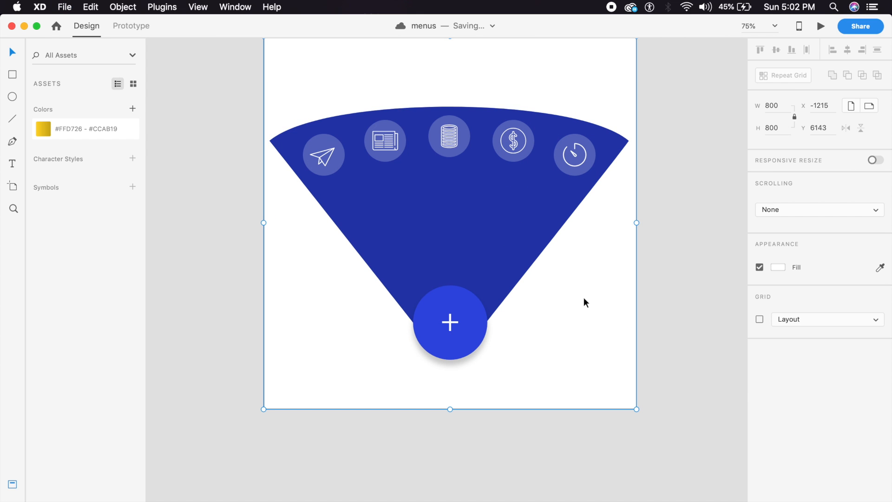
pyautogui.press('super+minus')
pyautogui.press('super+d')
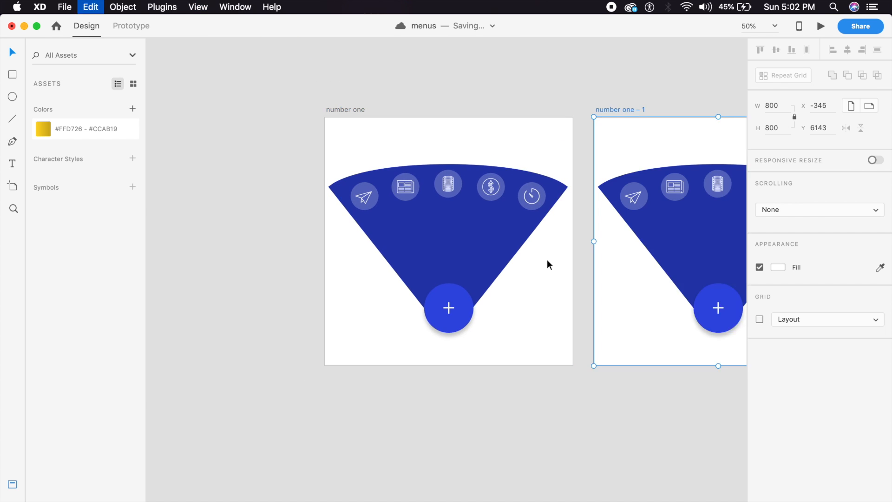
pyautogui.press('super+equal')
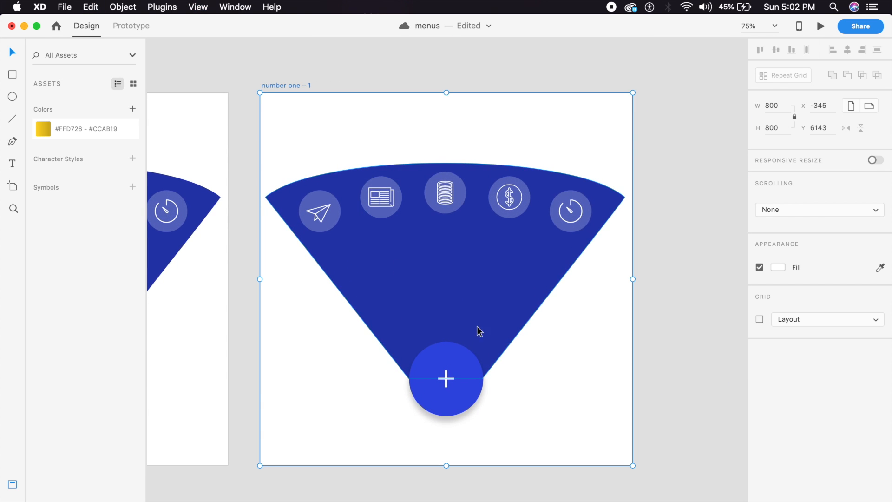
pyautogui.moveTo(478, 329); pyautogui.dragTo(467, 319)
pyautogui.press('super+equal')
# Step: Rotate the copy's plus button 45° so the plus reads as an X
pyautogui.click(458, 367)
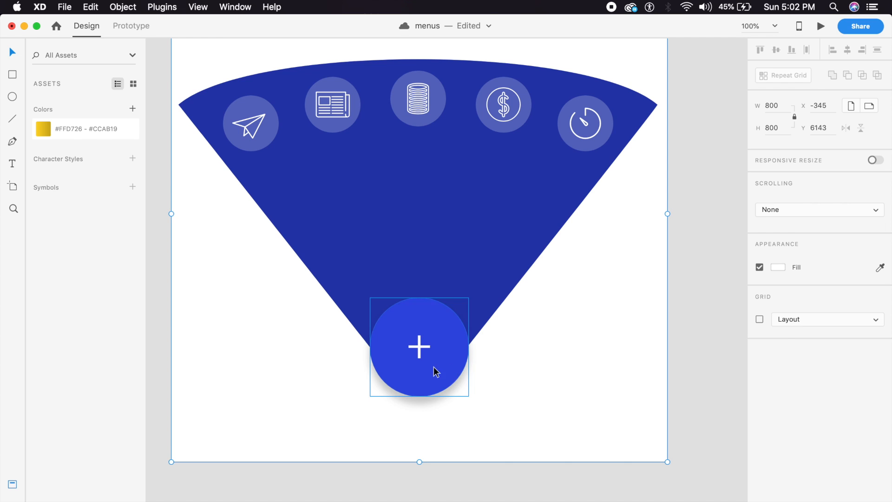
pyautogui.moveTo(472, 397); pyautogui.dragTo(496, 335)
pyautogui.click(494, 395)
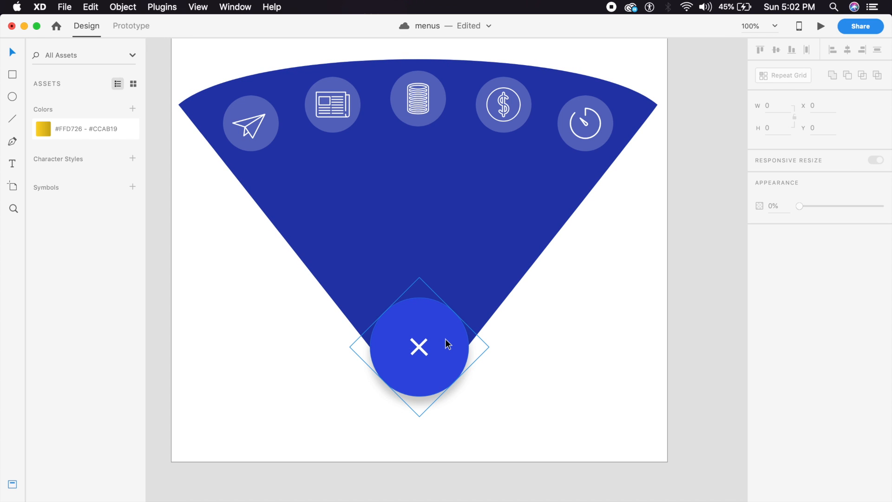
pyautogui.press('super+minus')
pyautogui.moveTo(325, 316); pyautogui.dragTo(501, 355)
pyautogui.press('super+plus')
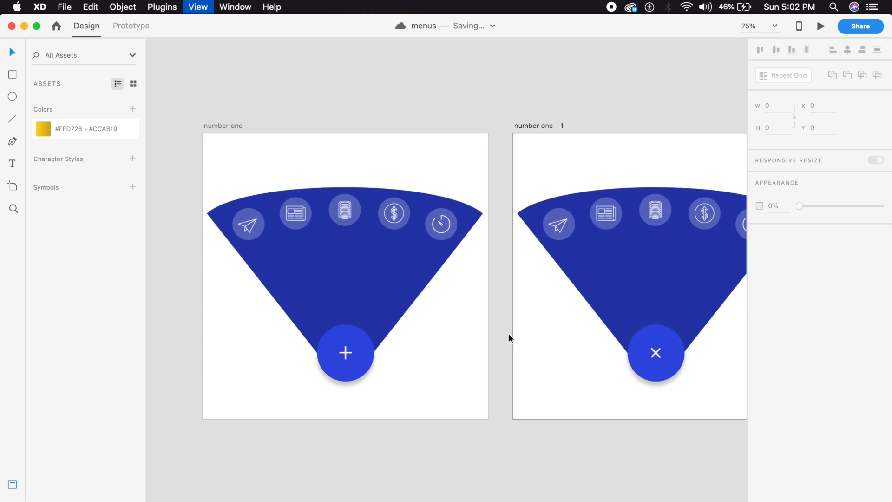
pyautogui.press('super+plus')
# Step: Stack the newspaper, coin, dollar and timer icons onto the paper-plane icon, and hide them at 0% opacity
pyautogui.click(371, 175)
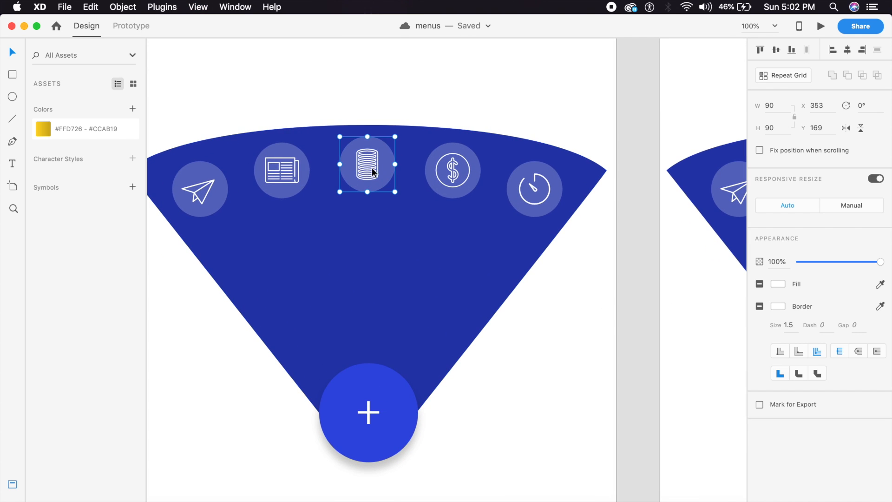
pyautogui.moveTo(291, 167); pyautogui.dragTo(192, 184)
pyautogui.moveTo(200, 219); pyautogui.dragTo(176, 203)
pyautogui.moveTo(361, 180); pyautogui.dragTo(195, 227)
pyautogui.moveTo(432, 182); pyautogui.dragTo(203, 212)
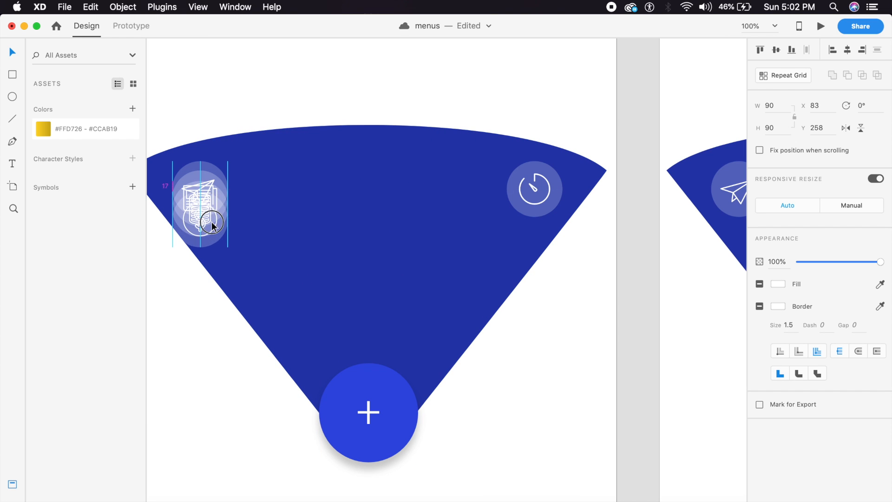
pyautogui.moveTo(534, 188); pyautogui.dragTo(208, 182)
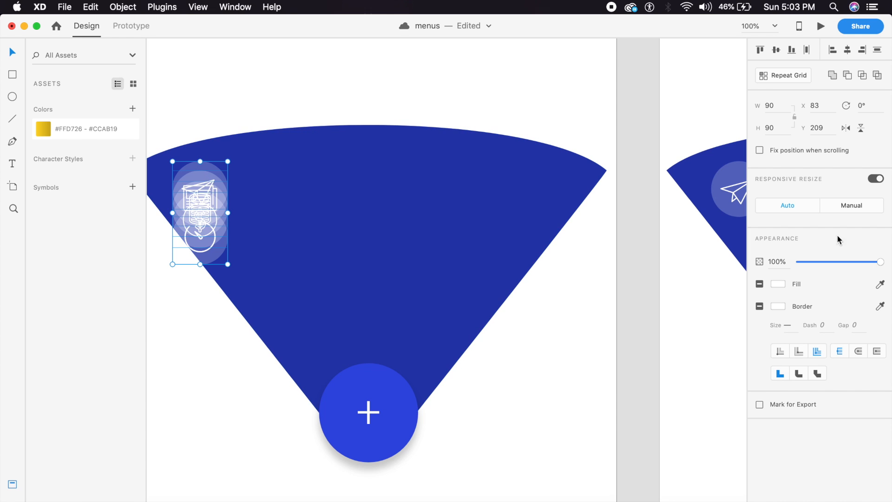
pyautogui.moveTo(876, 265); pyautogui.dragTo(597, 329)
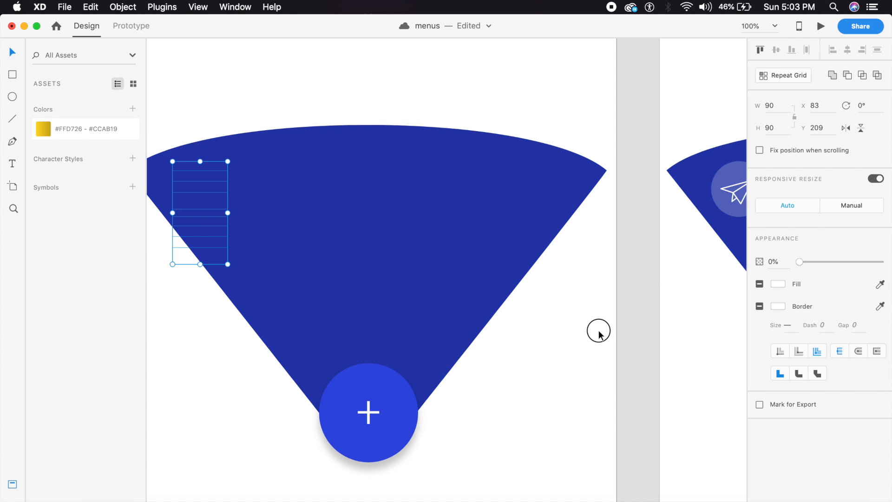
pyautogui.click(494, 273)
# Step: Make the fan's top anchors sharp corners and drag the top-right one left into a thin wedge
pyautogui.press('super+minus')
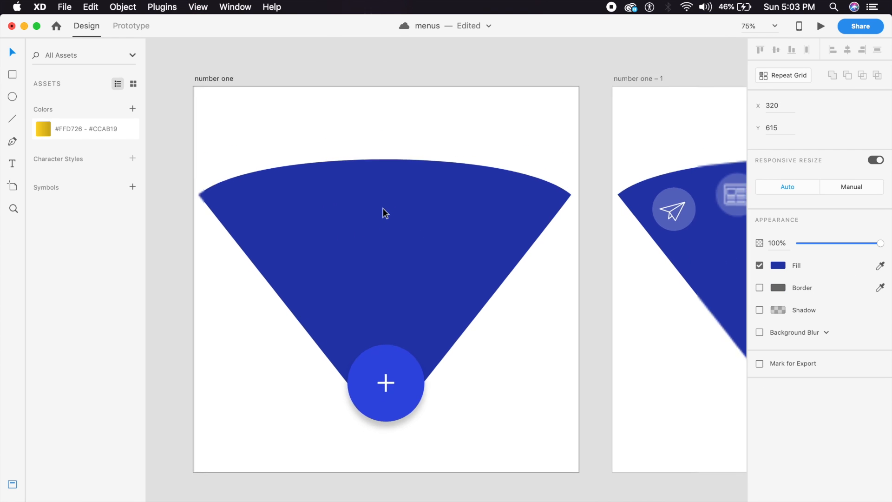
pyautogui.moveTo(383, 209); pyautogui.dragTo(442, 210)
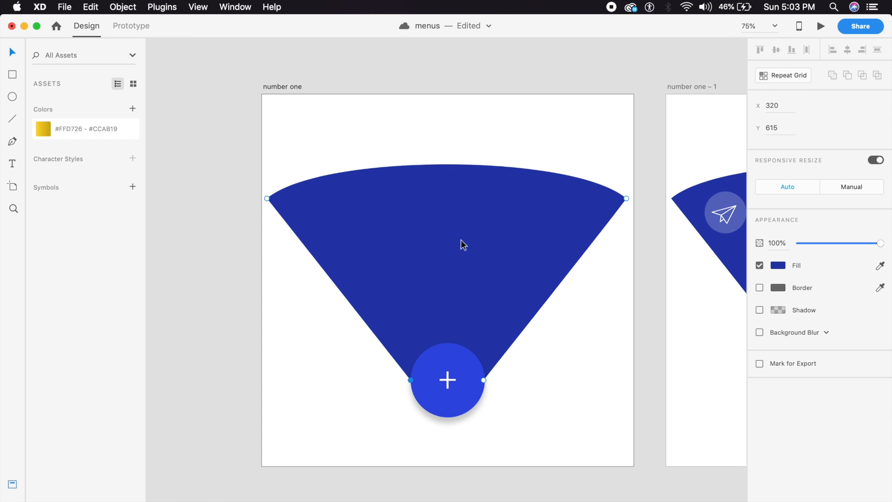
pyautogui.moveTo(625, 197); pyautogui.dragTo(350, 189)
pyautogui.press('super+z')
pyautogui.doubleClick(626, 199)
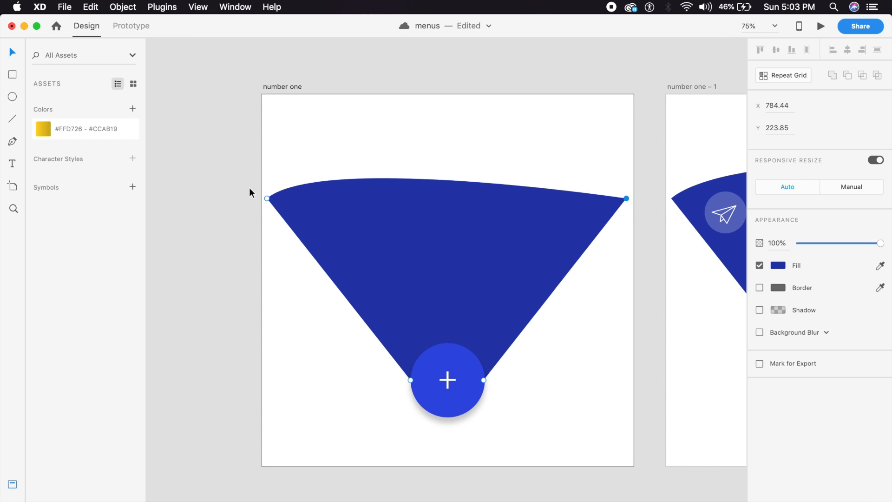
pyautogui.doubleClick(267, 199)
pyautogui.moveTo(627, 199); pyautogui.dragTo(266, 199)
pyautogui.click(355, 205)
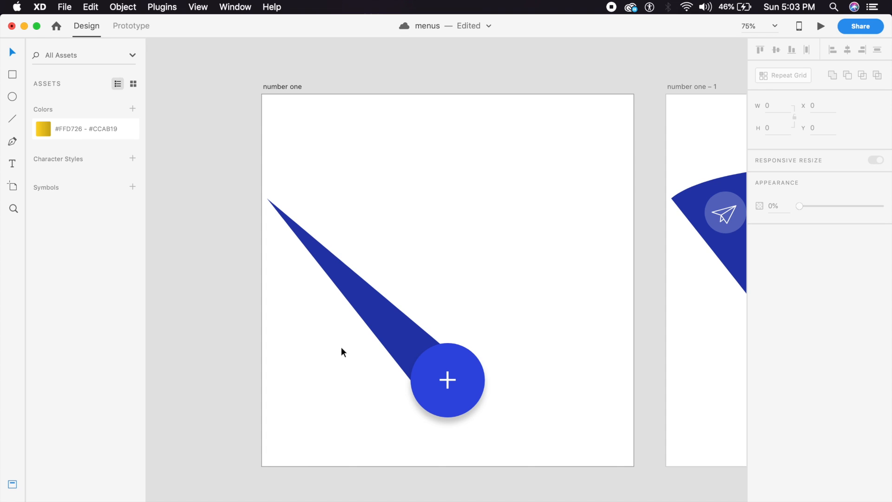
# Step: Fade the wedge to 0% opacity and zoom out to 50%
pyautogui.click(377, 326)
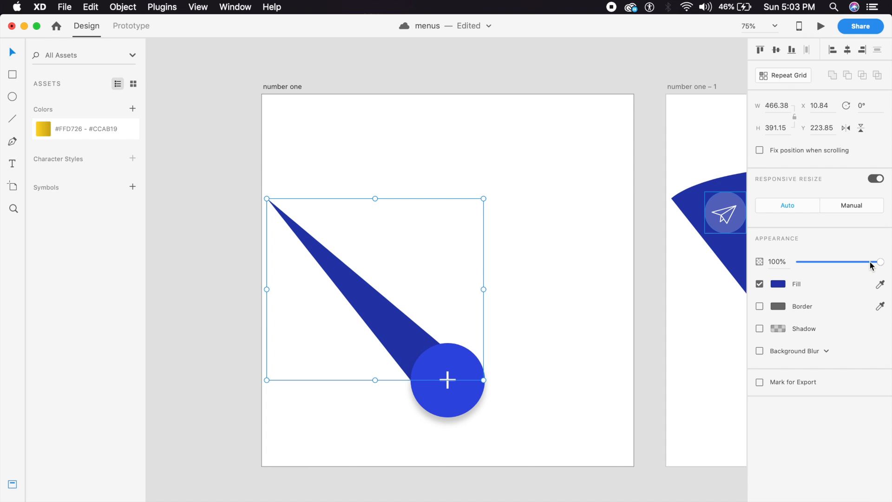
pyautogui.moveTo(870, 265); pyautogui.dragTo(739, 259)
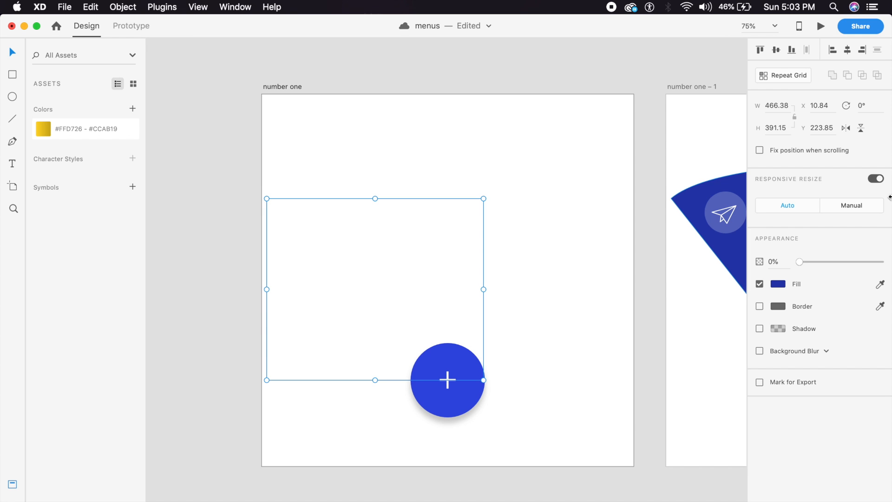
pyautogui.click(370, 131)
pyautogui.press('super+minus')
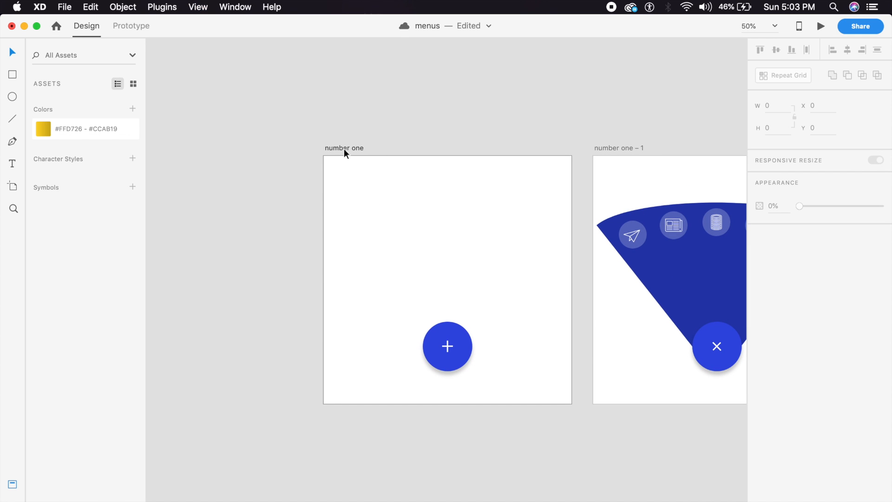
# Step: Wire the number one plus button to number one – 1: Tap, Auto-Animate, Ease Out
pyautogui.click(344, 148)
pyautogui.click(126, 27)
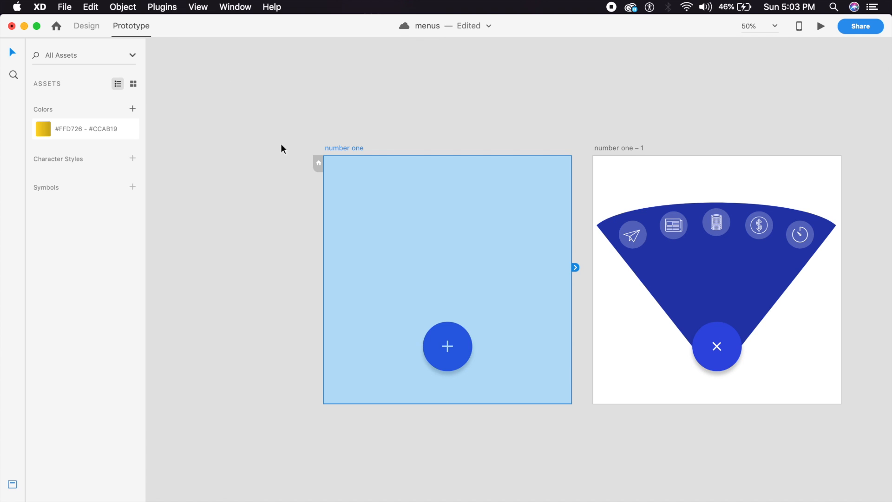
pyautogui.click(444, 364)
pyautogui.moveTo(476, 346); pyautogui.dragTo(651, 308)
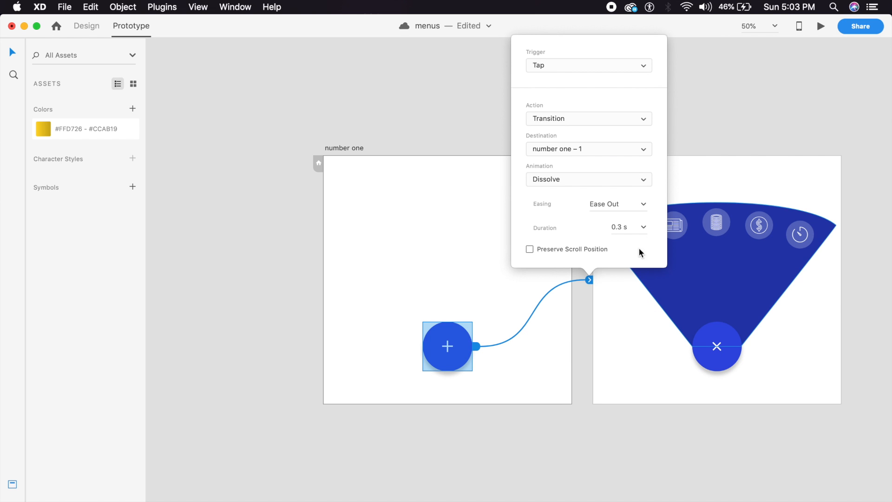
pyautogui.click(613, 119)
pyautogui.click(607, 127)
pyautogui.click(591, 117)
pyautogui.click(592, 114)
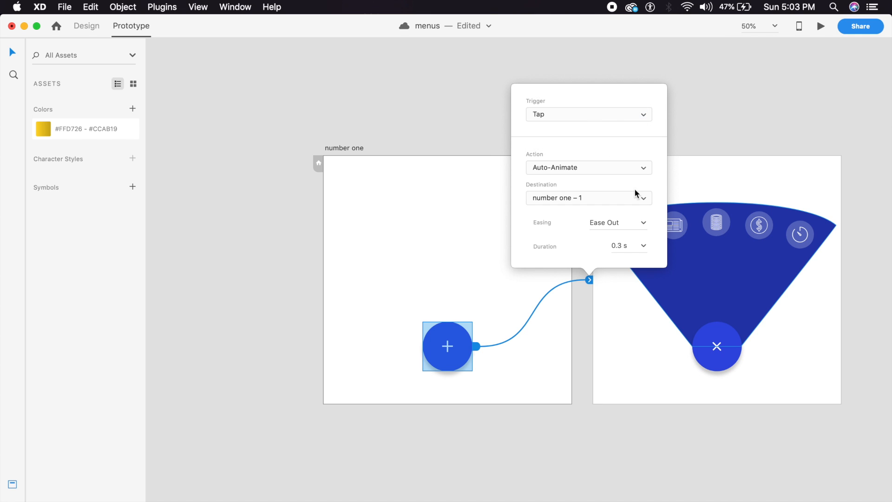
pyautogui.click(645, 226)
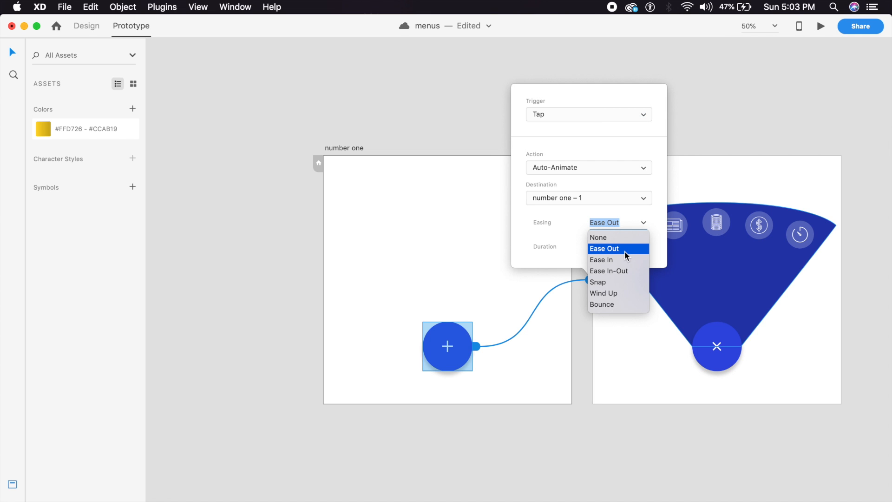
pyautogui.click(625, 252)
pyautogui.click(630, 245)
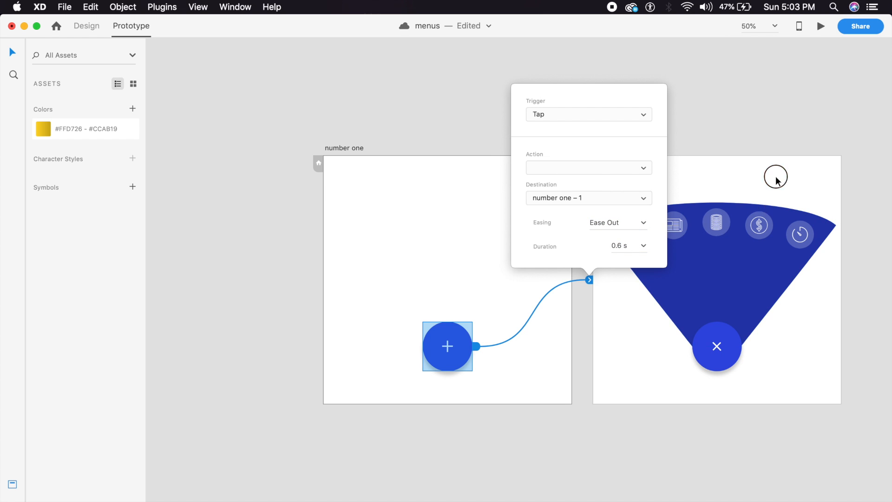
pyautogui.click(727, 342)
# Step: Wire the X button on number one – 1 back to number one with 0.4 s duration
pyautogui.click(728, 343)
pyautogui.moveTo(737, 326); pyautogui.dragTo(535, 360)
pyautogui.click(631, 246)
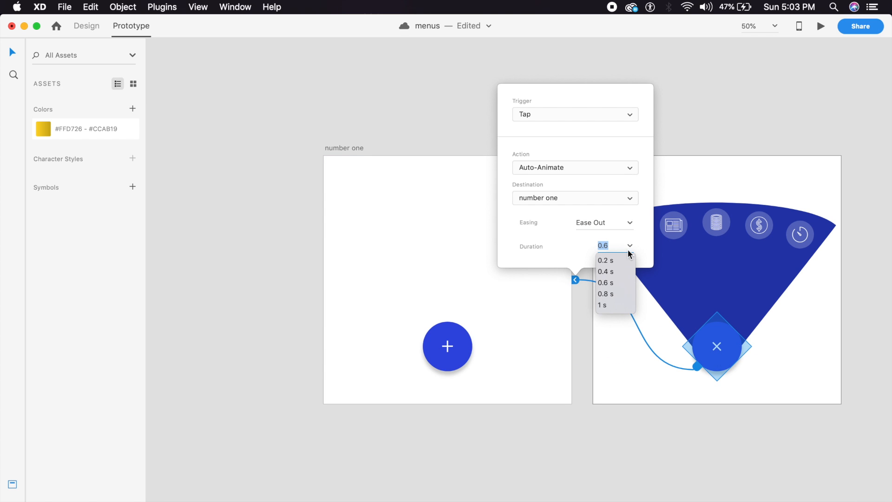
pyautogui.click(610, 274)
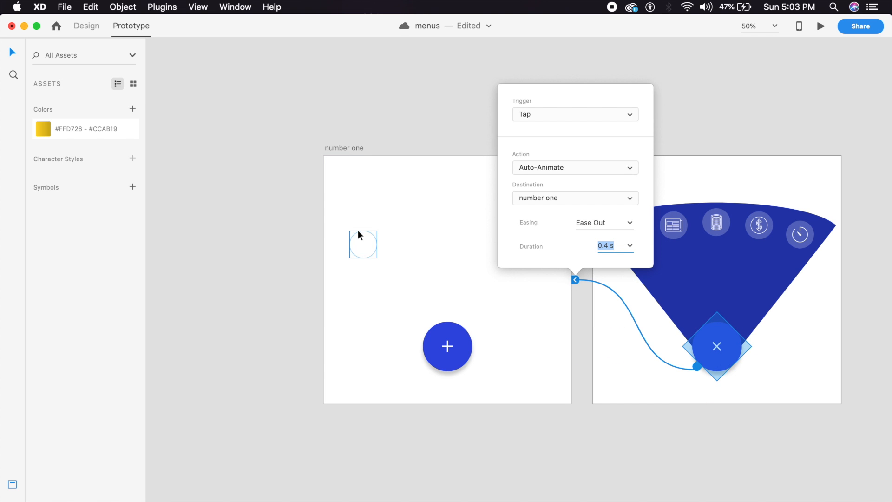
pyautogui.click(425, 183)
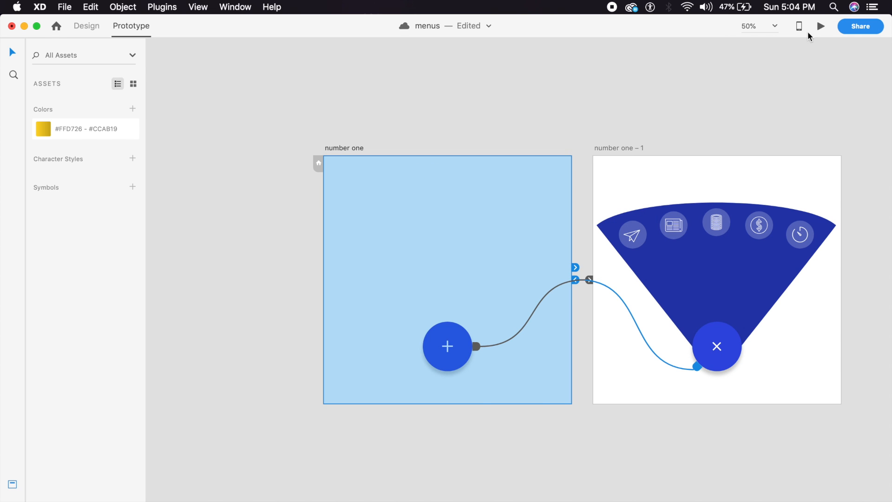
# Step: Preview the prototype and tap the button repeatedly to open and close the fan menu
pyautogui.click(821, 27)
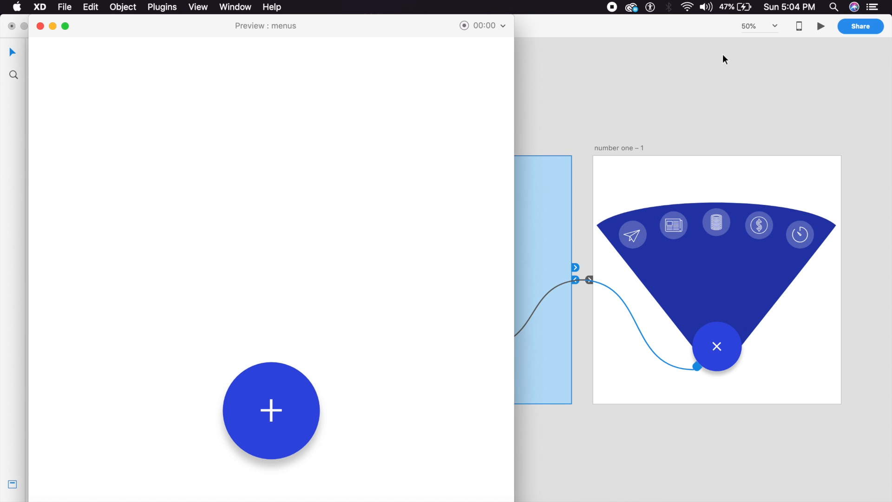
pyautogui.click(281, 438)
pyautogui.click(281, 438)
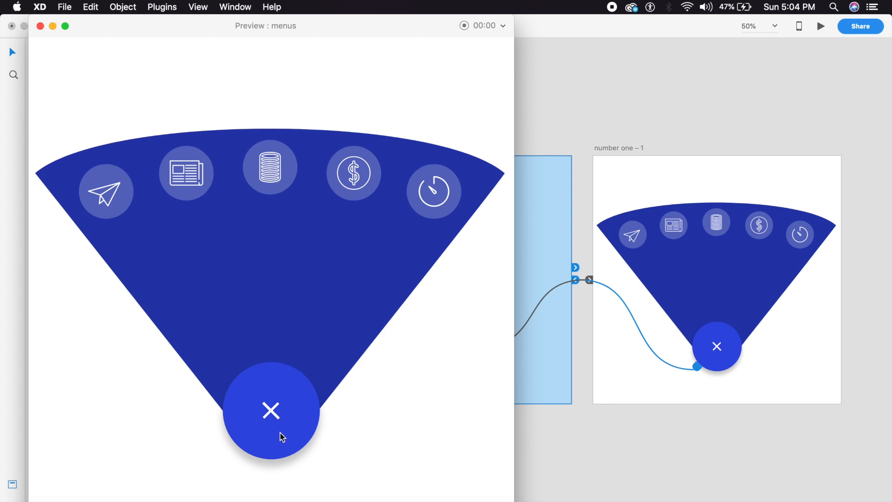
pyautogui.click(282, 438)
pyautogui.click(282, 438)
pyautogui.click(281, 438)
pyautogui.click(282, 437)
pyautogui.click(282, 438)
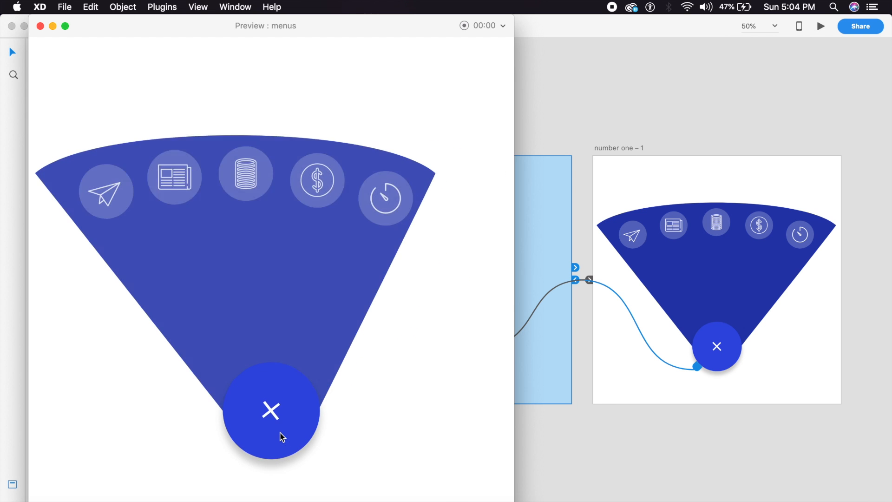
pyautogui.click(282, 438)
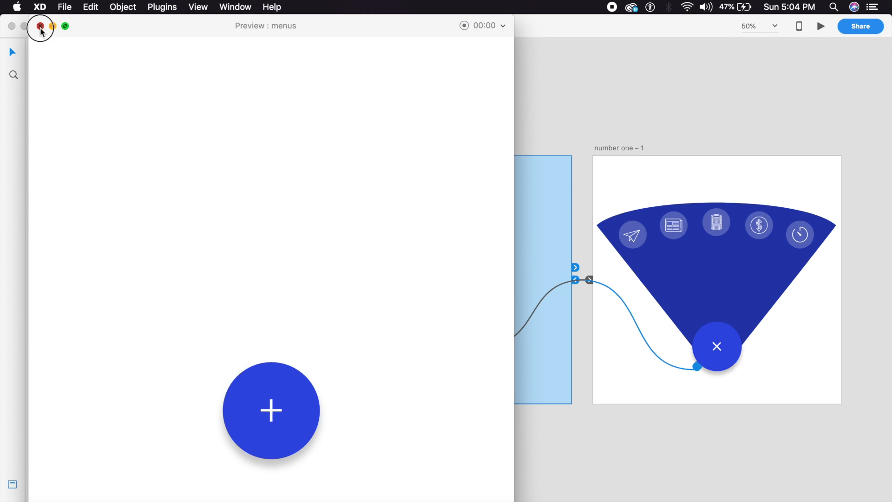
# Step: Close the preview and shorten the plus button's transition to 0.4 s
pyautogui.click(40, 26)
pyautogui.click(665, 179)
pyautogui.hscroll(2, 581, 260)
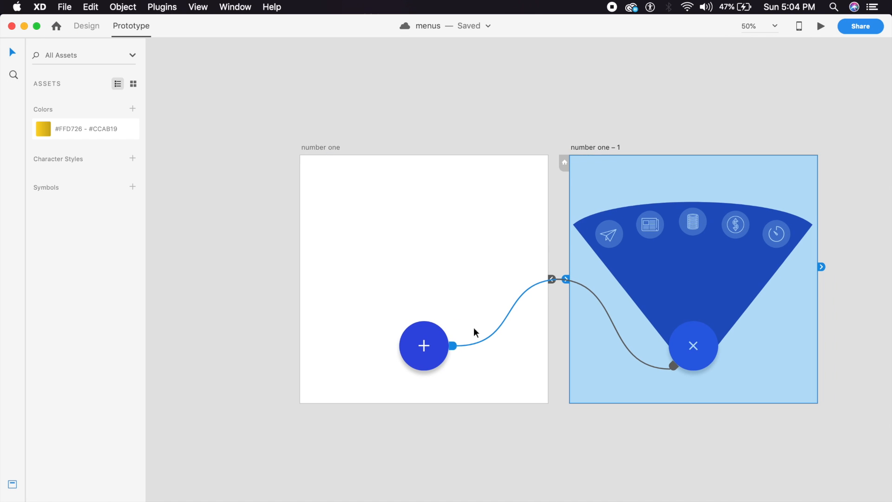
pyautogui.click(453, 347)
pyautogui.click(507, 311)
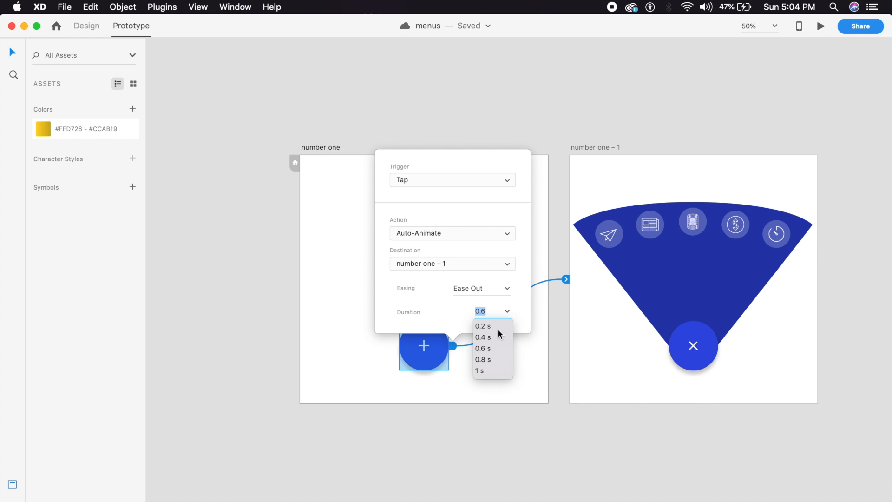
pyautogui.click(483, 340)
pyautogui.click(520, 350)
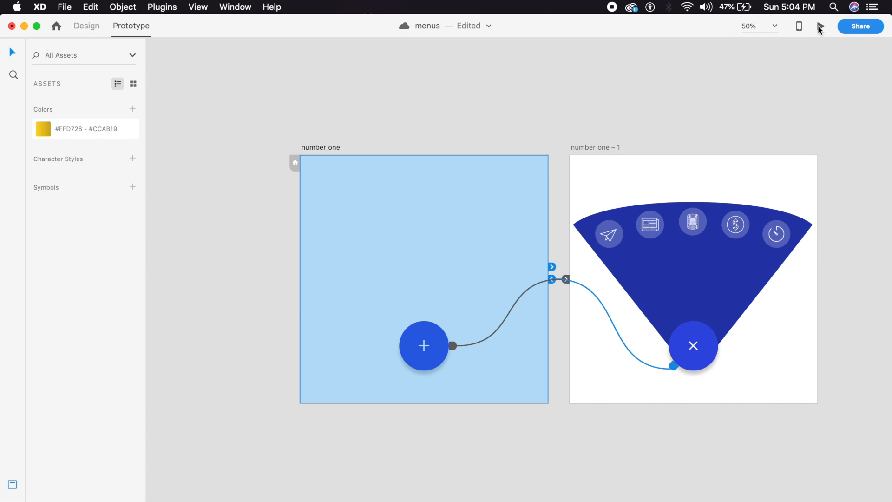
# Step: Test the menu again in preview, close it, and recentre the canvas on both artboards
pyautogui.click(821, 28)
pyautogui.click(281, 392)
pyautogui.click(281, 392)
pyautogui.click(281, 392)
pyautogui.click(281, 393)
pyautogui.click(281, 393)
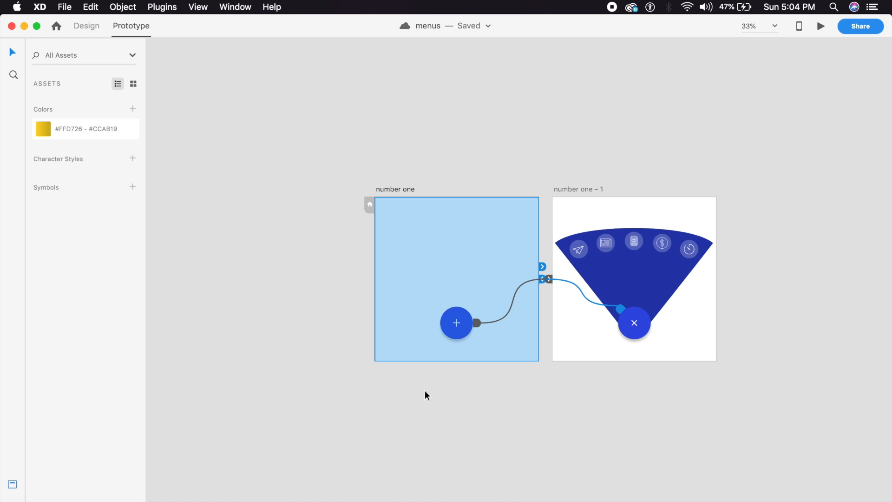
pyautogui.click(479, 475)
pyautogui.moveTo(528, 446); pyautogui.dragTo(476, 309)
pyautogui.press('super+plus')
pyautogui.moveTo(373, 237); pyautogui.dragTo(382, 253)
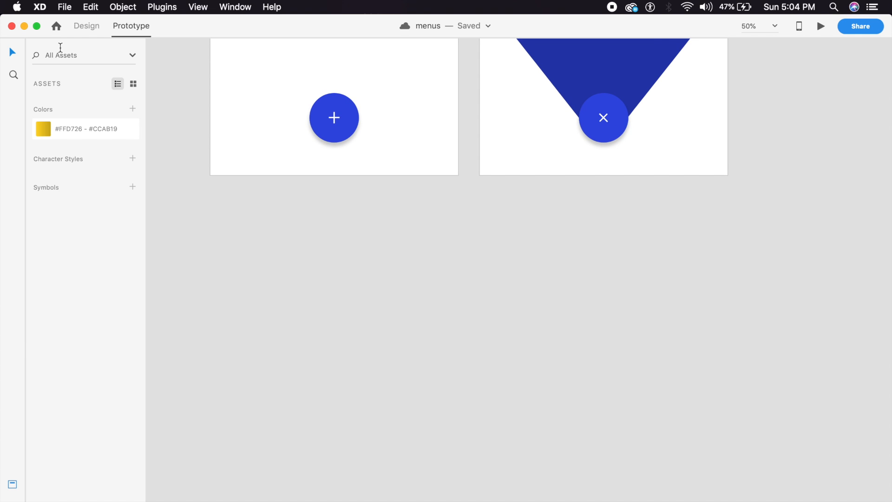
# Step: Back in Design mode, Alt-drag a copy of the number one artboard below the others
pyautogui.click(90, 27)
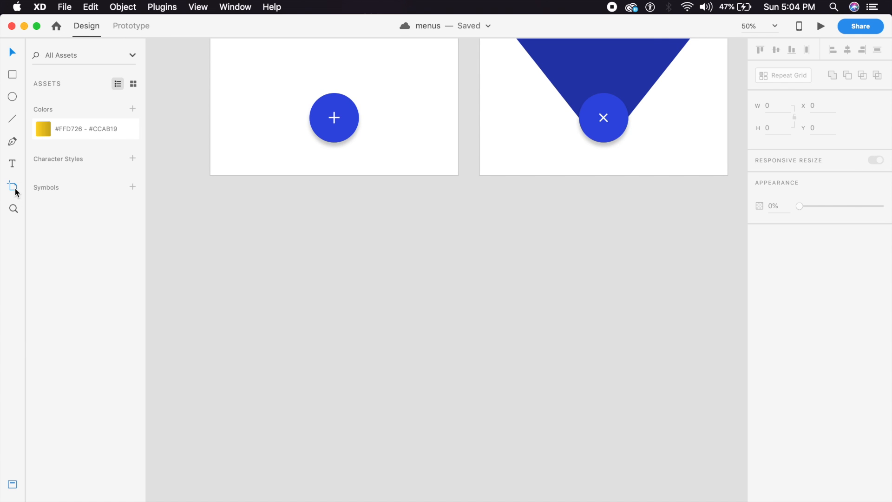
pyautogui.click(13, 187)
pyautogui.click(13, 53)
pyautogui.click(224, 94)
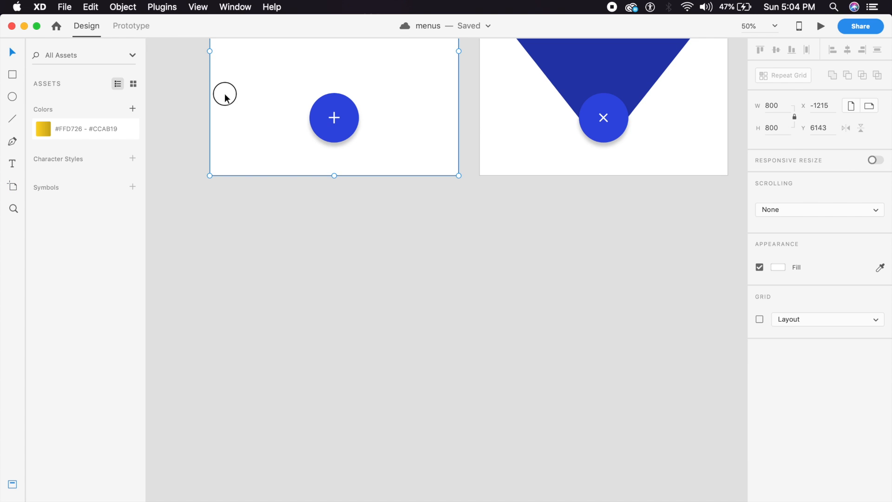
pyautogui.moveTo(224, 94); pyautogui.dragTo(223, 164)
pyautogui.press('super+minus')
pyautogui.moveTo(309, 40); pyautogui.dragTo(444, 166)
pyautogui.press('super+plus')
pyautogui.press('super+plus')
# Step: Rename the copy 'number two' and delete all of its contents
pyautogui.doubleClick(256, 135)
pyautogui.write('number two')
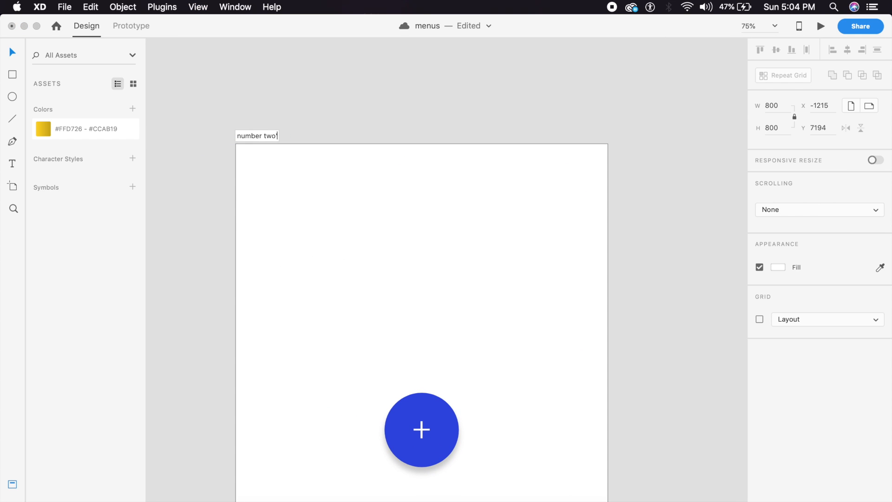
pyautogui.press('Return')
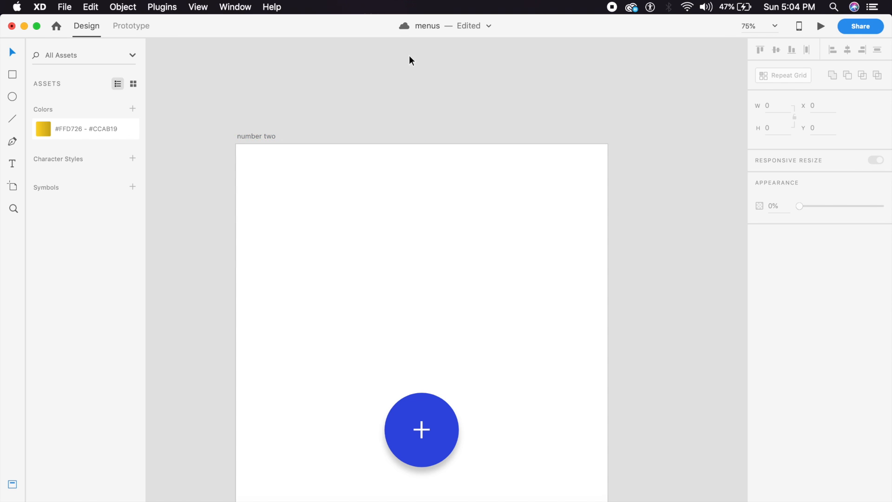
pyautogui.press('super+minus')
pyautogui.moveTo(510, 390); pyautogui.dragTo(340, 227)
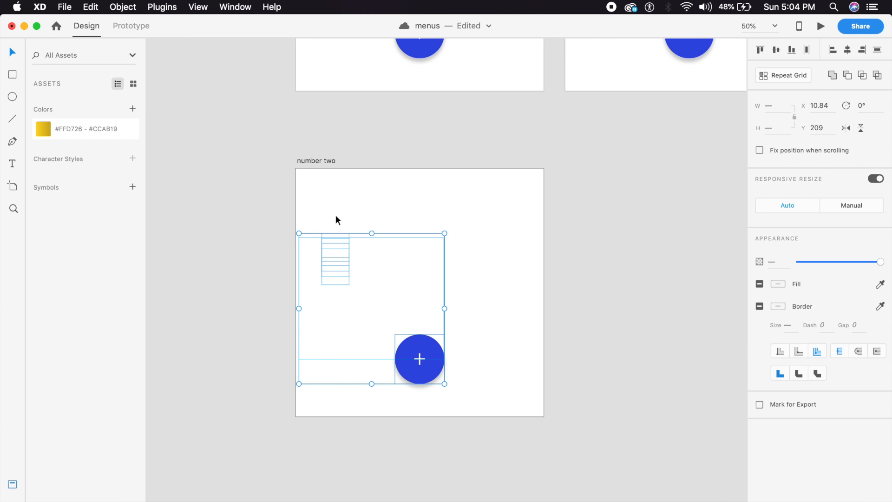
pyautogui.press('Delete')
# Step: Align number two with the artboards above and Alt-drag the blue plus button into it
pyautogui.moveTo(449, 352); pyautogui.dragTo(454, 381)
pyautogui.click(352, 331)
pyautogui.moveTo(333, 231)
pyautogui.mouseDown()
pyautogui.moveTo(342, 243)
pyautogui.moveTo(330, 231)
pyautogui.mouseUp()
pyautogui.press('super+plus')
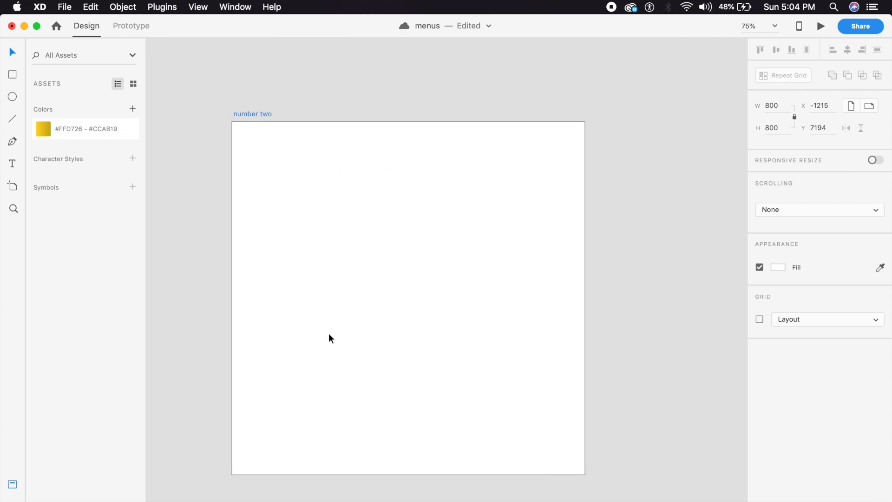
pyautogui.press('super+minus')
pyautogui.moveTo(409, 45); pyautogui.dragTo(409, 363)
pyautogui.press('super+plus')
# Step: Fill the number two button with the yellow #FFD726–#CCAB19 gradient asset
pyautogui.click(501, 300)
pyautogui.press('super+plus')
pyautogui.press('super+minus')
pyautogui.scroll(1, 464, 384)
pyautogui.click(440, 368)
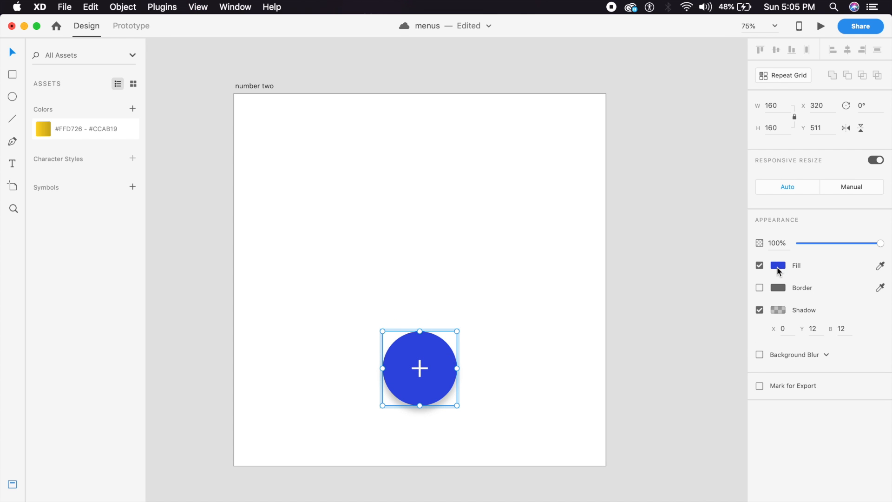
pyautogui.click(83, 134)
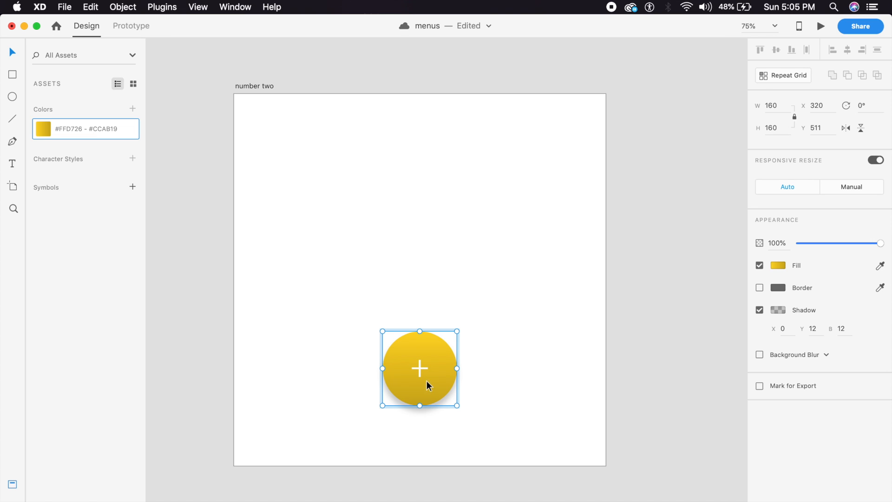
pyautogui.click(779, 264)
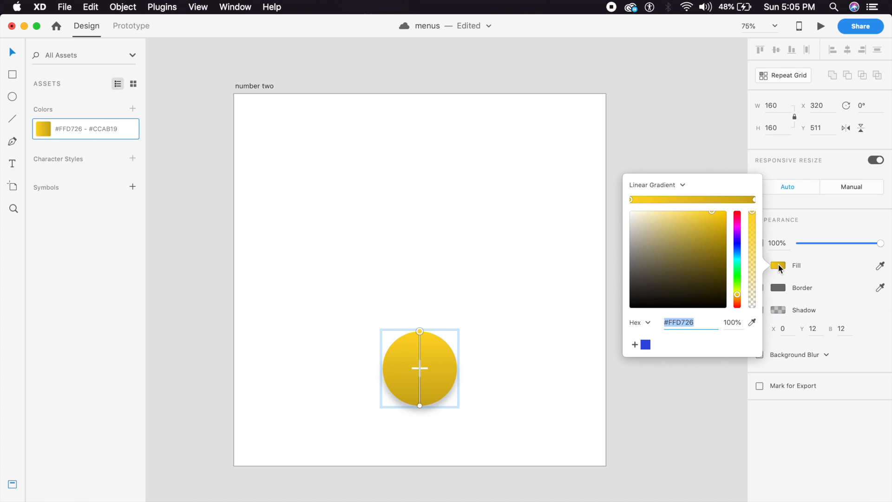
pyautogui.click(422, 369)
# Step: Make the plus sign inside the button black (#000000)
pyautogui.doubleClick(421, 369)
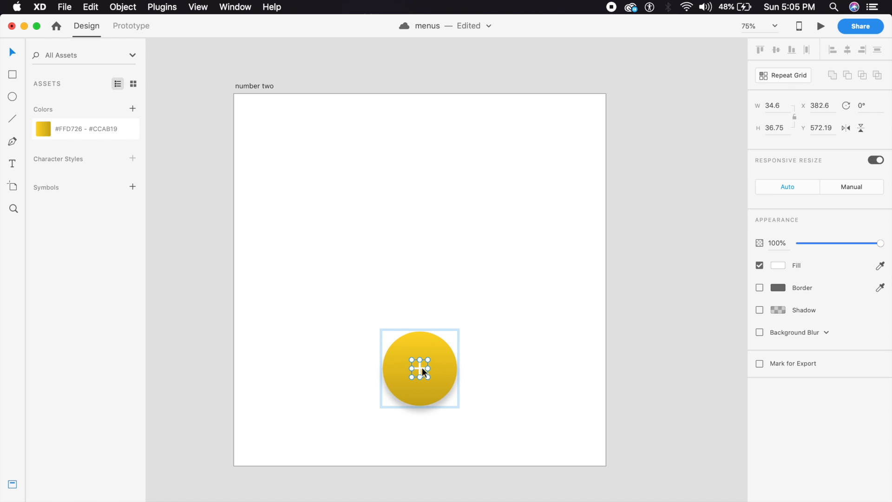
pyautogui.click(779, 267)
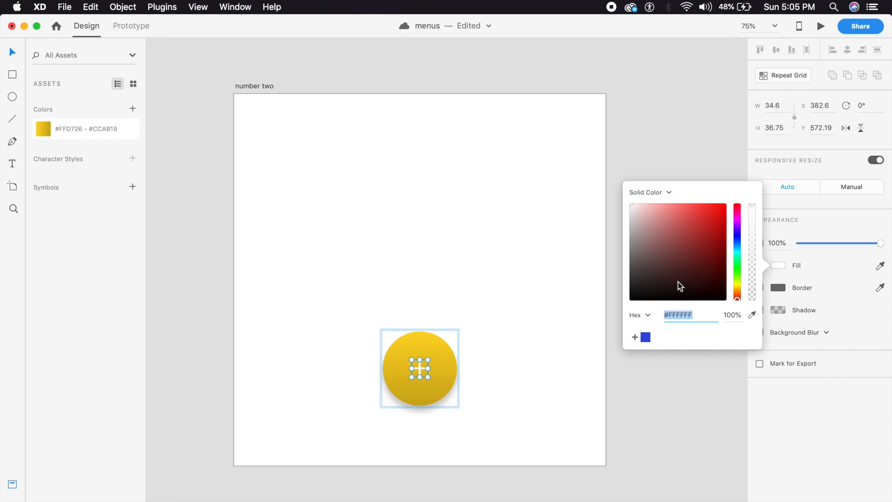
pyautogui.moveTo(678, 282); pyautogui.dragTo(621, 303)
pyautogui.click(520, 370)
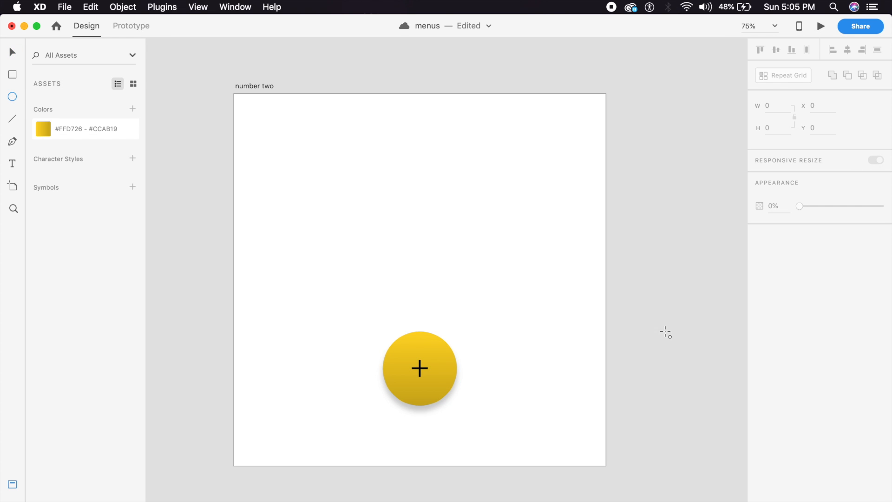
# Step: Draw the small circles beside the yellow button and make all three grey with no outline
pyautogui.moveTo(437, 280)
pyautogui.mouseDown()
pyautogui.moveTo(482, 324)
pyautogui.moveTo(513, 325)
pyautogui.moveTo(514, 397)
pyautogui.mouseUp()
pyautogui.click(587, 362)
pyautogui.click(528, 388)
pyautogui.keyDown('shift'); pyautogui.click(526, 318); pyautogui.keyUp('shift')
pyautogui.keyDown('shift'); pyautogui.click(461, 305); pyautogui.keyUp('shift')
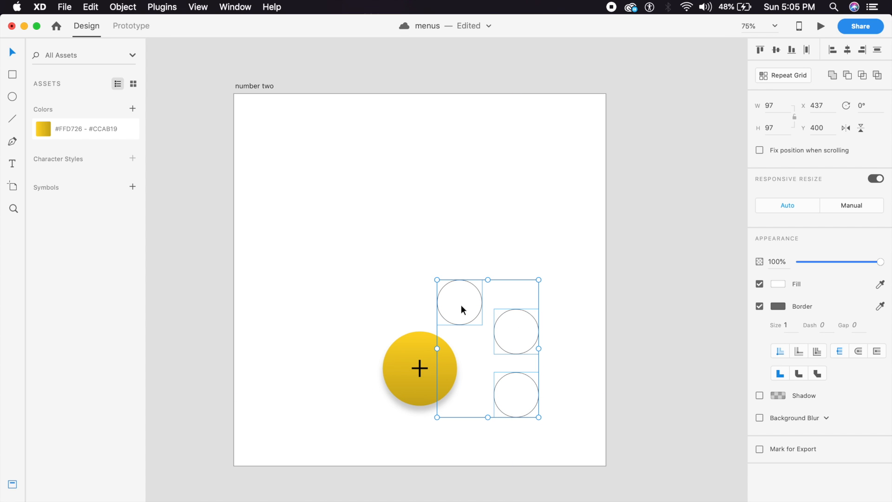
pyautogui.click(760, 306)
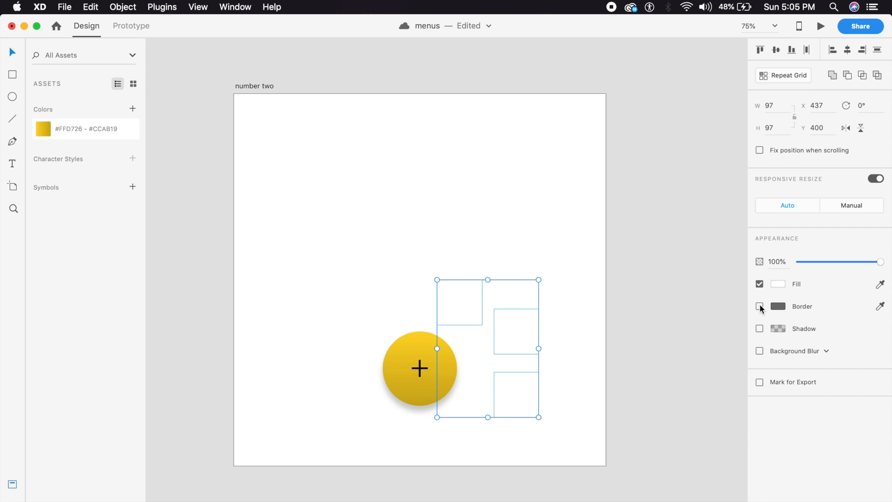
pyautogui.click(778, 284)
pyautogui.moveTo(707, 298); pyautogui.dragTo(603, 244)
pyautogui.click(594, 251)
# Step: Paste the plane, clock and dollar icons and line up a grey circle under each
pyautogui.scroll(-3, 458, 353)
pyautogui.hscroll(4, 458, 353)
pyautogui.press('super+v')
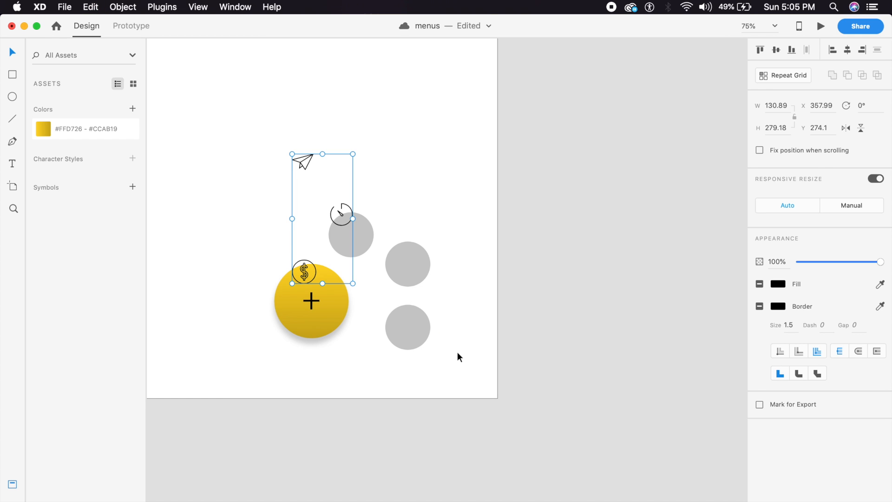
pyautogui.click(341, 209)
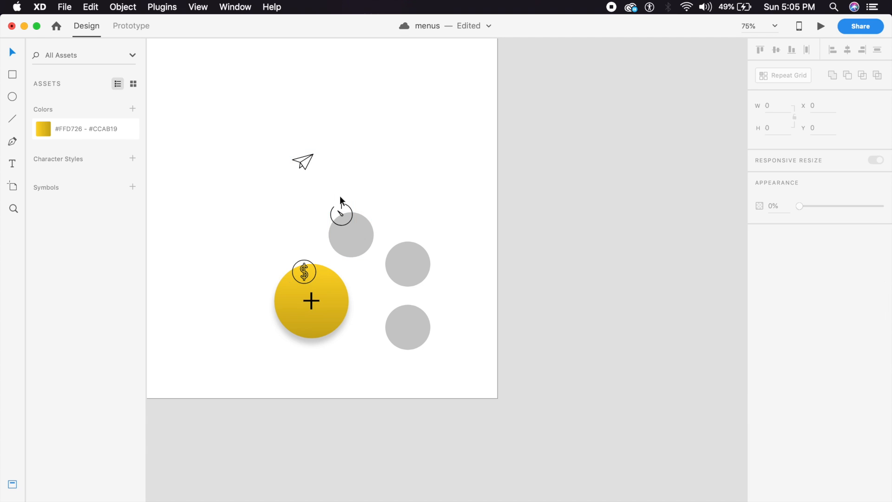
pyautogui.moveTo(309, 164); pyautogui.dragTo(361, 229)
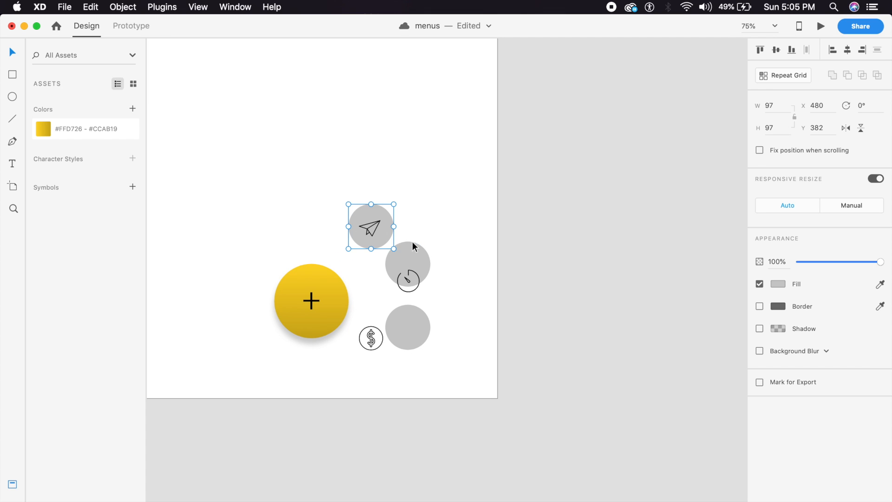
pyautogui.press('Right')
pyautogui.press('Down')
pyautogui.press('Down')
pyautogui.press('Down')
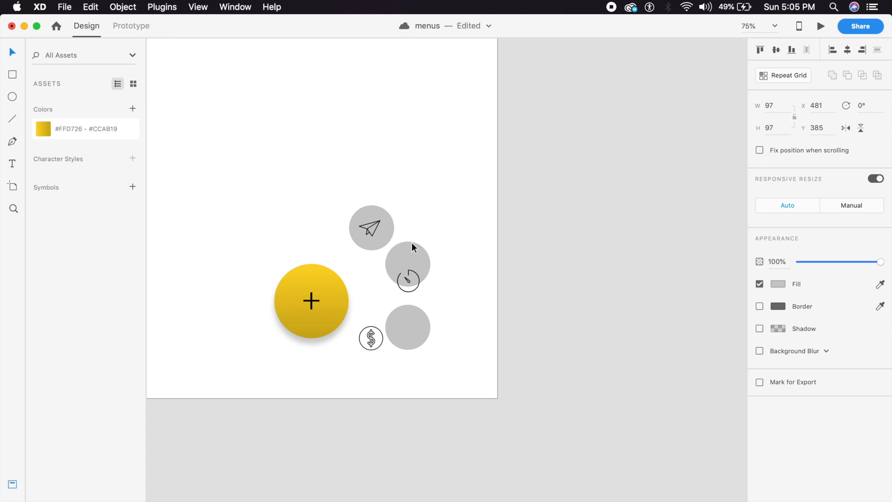
pyautogui.moveTo(415, 254); pyautogui.dragTo(417, 270)
pyautogui.press('Down')
pyautogui.press('Down')
pyautogui.press('Down')
pyautogui.press('Down')
pyautogui.press('Down')
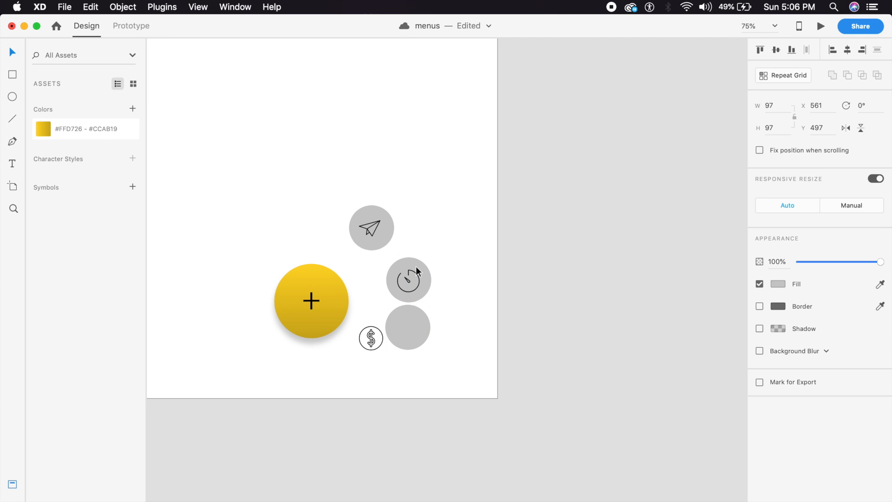
pyautogui.moveTo(408, 341); pyautogui.dragTo(372, 352)
pyautogui.click(406, 359)
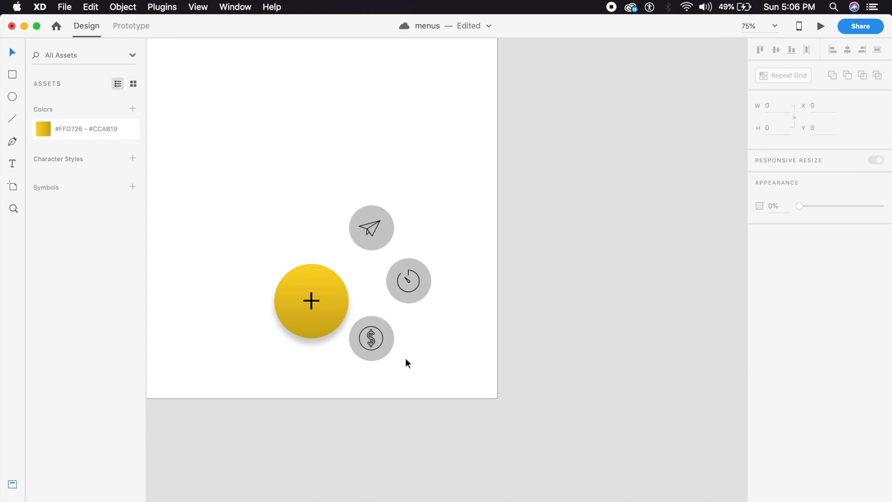
# Step: Make the dollar circle an editable path and nudge its right anchor slightly
pyautogui.press('super+1')
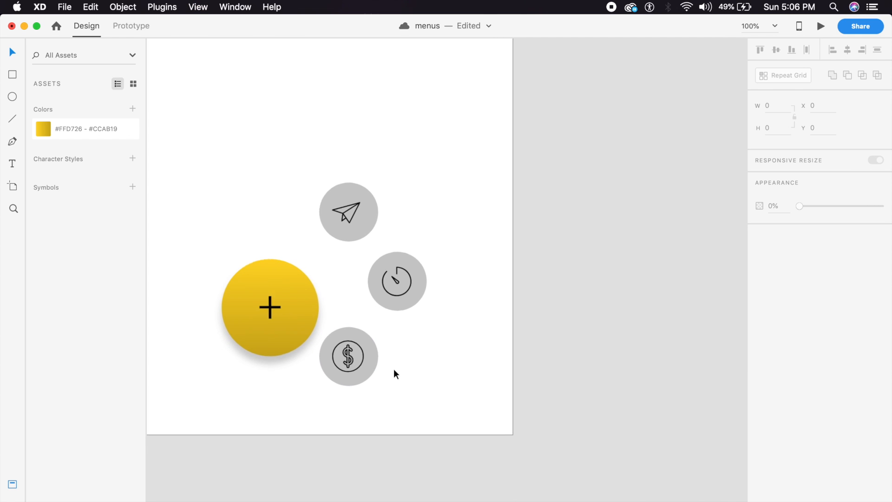
pyautogui.click(362, 379)
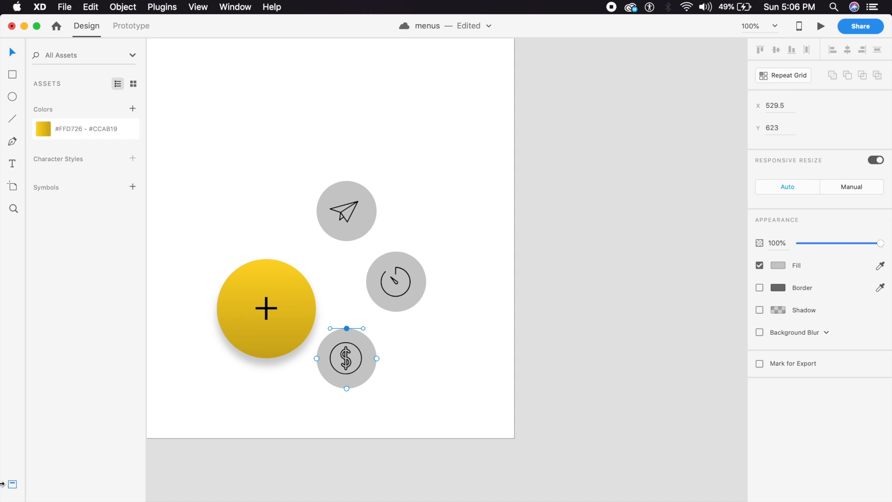
pyautogui.press('super+y')
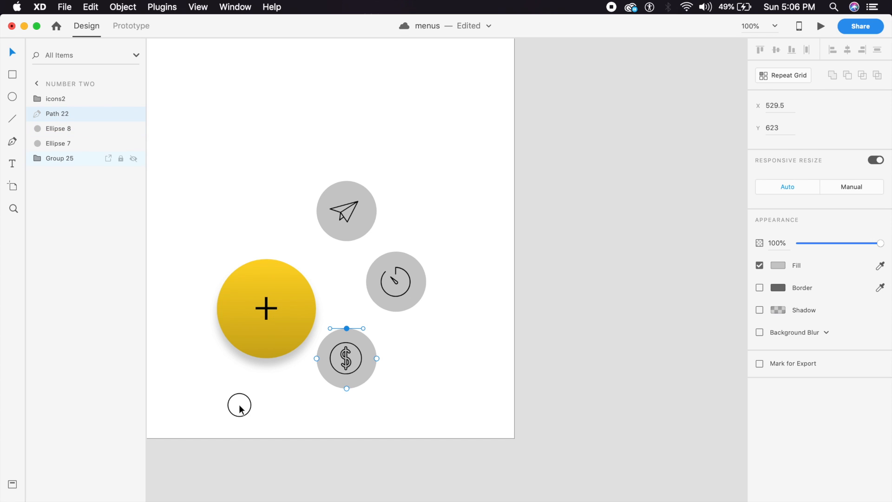
pyautogui.press('super+z')
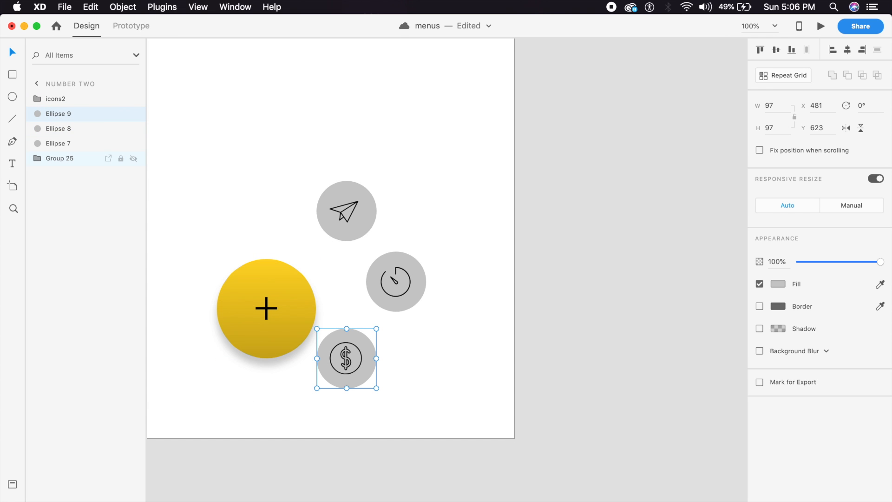
pyautogui.press('super+shift+z')
pyautogui.click(377, 359)
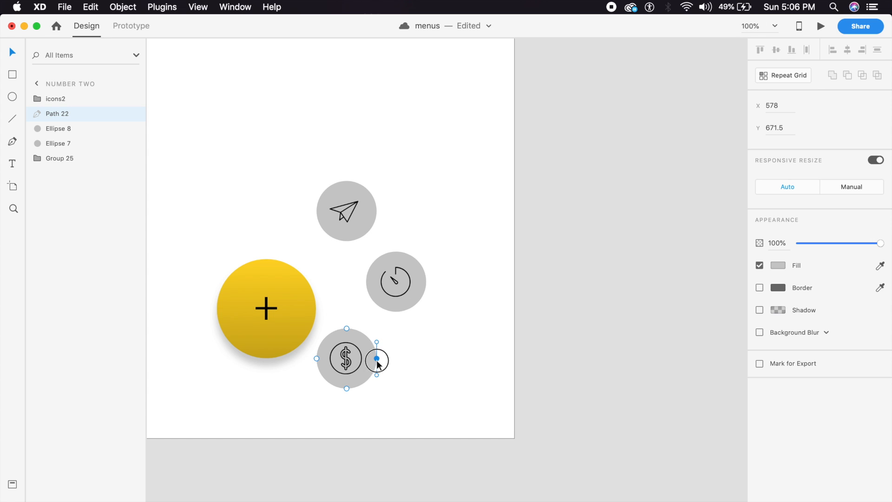
pyautogui.moveTo(379, 361); pyautogui.dragTo(377, 358)
pyautogui.click(394, 363)
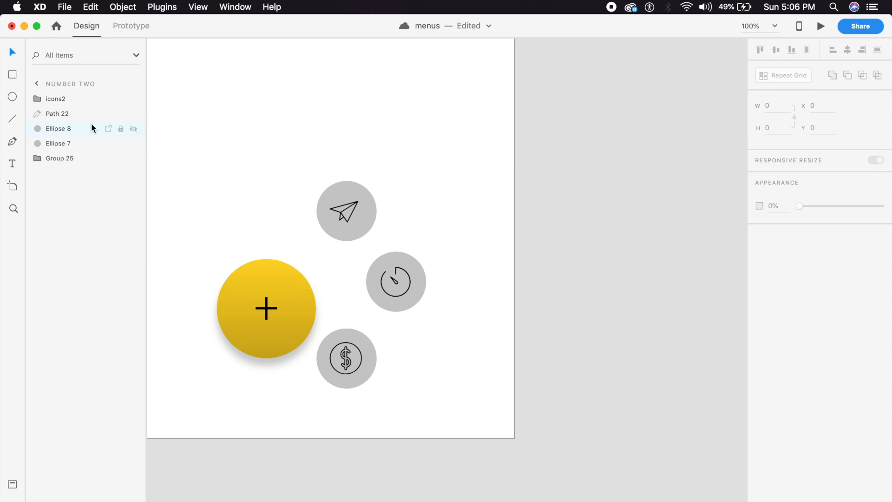
# Step: Push the timer and paper-plane circles' right anchors outward, widening the plane circle to 102.93 × 97
pyautogui.doubleClick(417, 296)
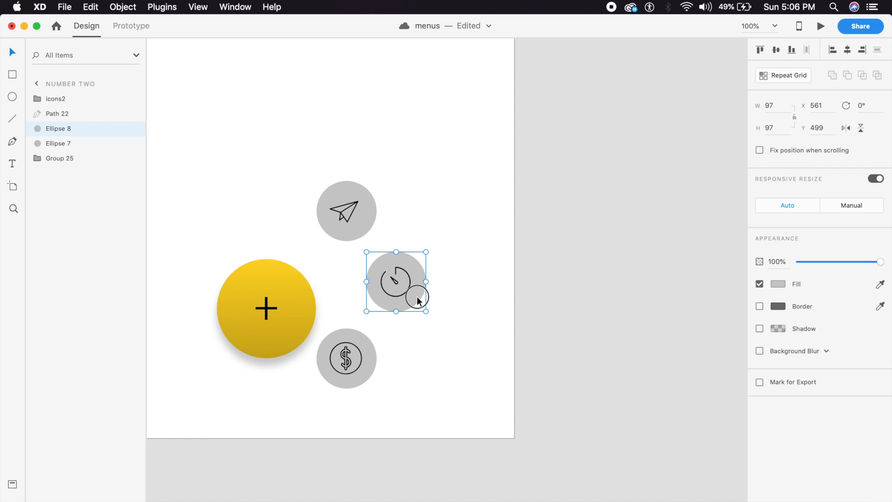
pyautogui.click(426, 282)
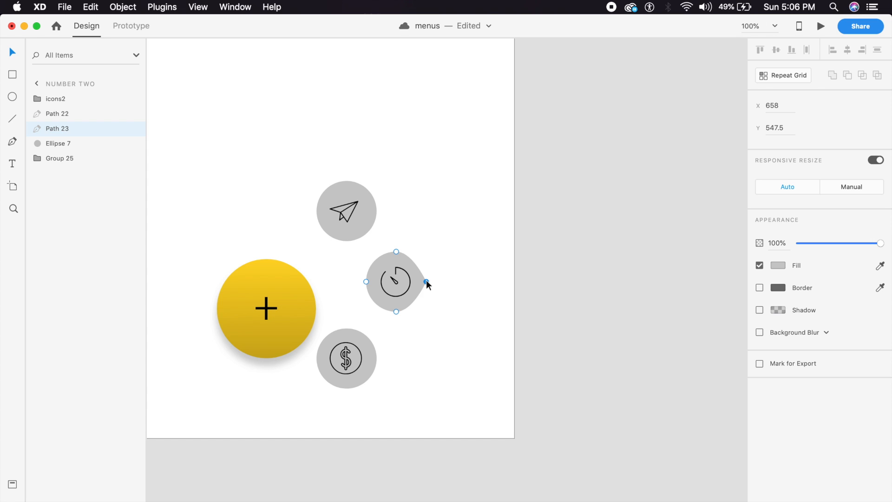
pyautogui.moveTo(429, 281); pyautogui.dragTo(429, 281)
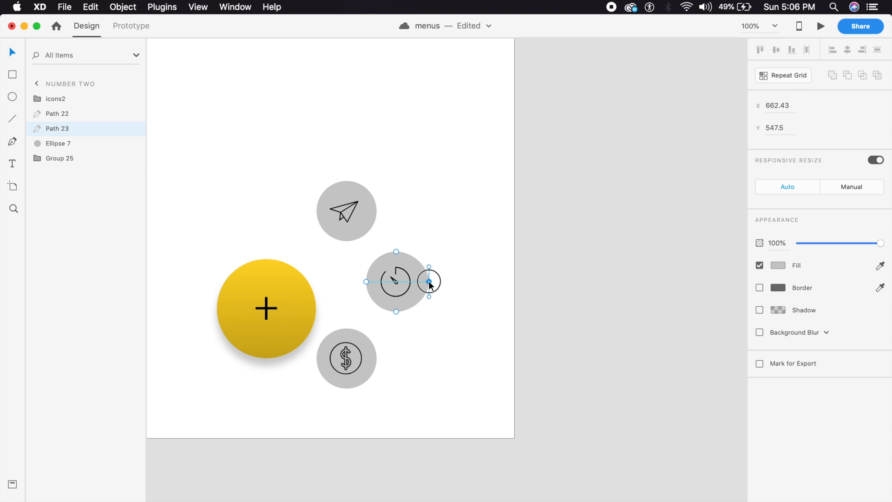
pyautogui.click(435, 287)
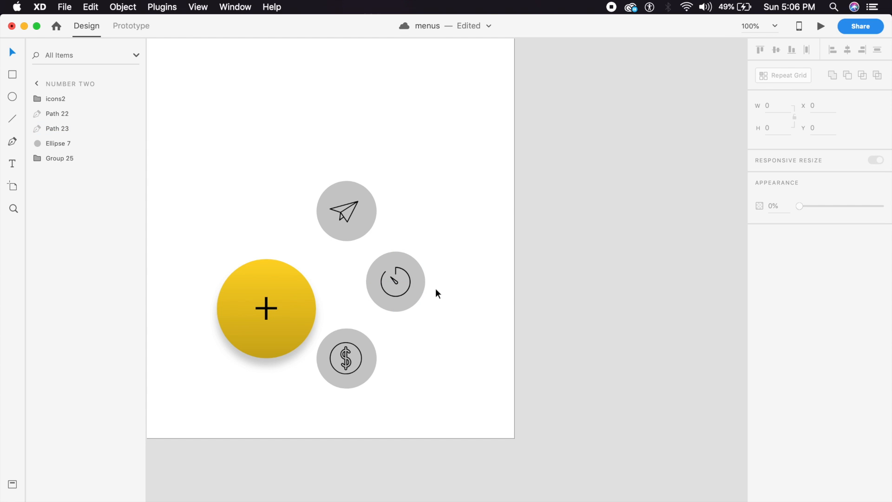
pyautogui.doubleClick(373, 212)
pyautogui.moveTo(376, 211); pyautogui.dragTo(381, 213)
pyautogui.click(405, 210)
# Step: Ungroup the yellow plus button with Cmd+Shift+G
pyautogui.click(374, 225)
pyautogui.moveTo(373, 225); pyautogui.dragTo(373, 228)
pyautogui.press('super+z')
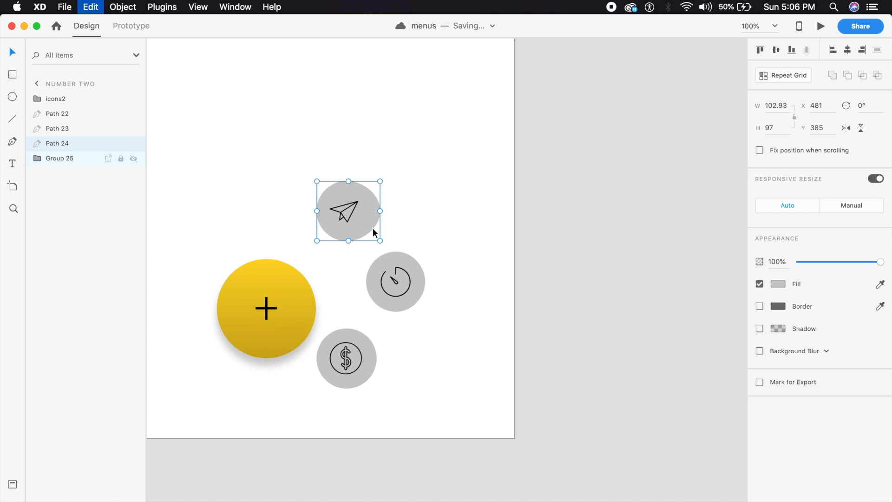
pyautogui.keyDown('shift'); pyautogui.click(417, 274); pyautogui.keyUp('shift')
pyautogui.keyDown('shift'); pyautogui.click(372, 360); pyautogui.keyUp('shift')
pyautogui.keyDown('shift'); pyautogui.click(278, 346); pyautogui.keyUp('shift')
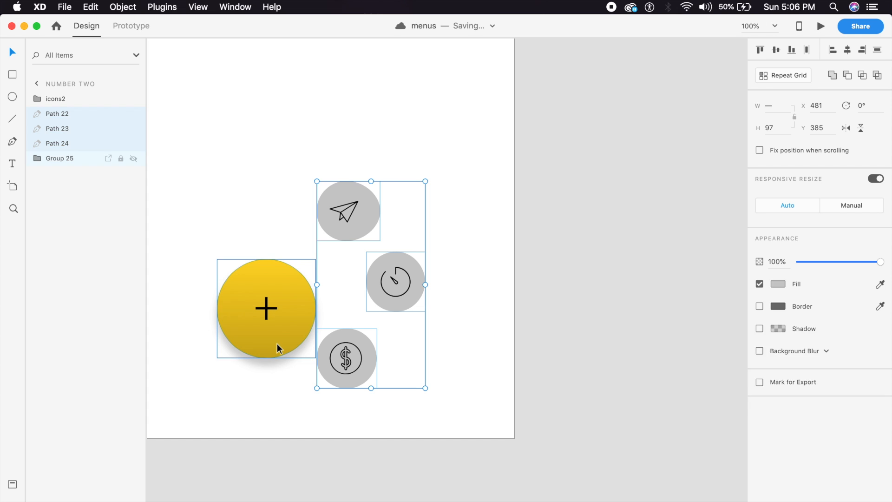
pyautogui.click(275, 318)
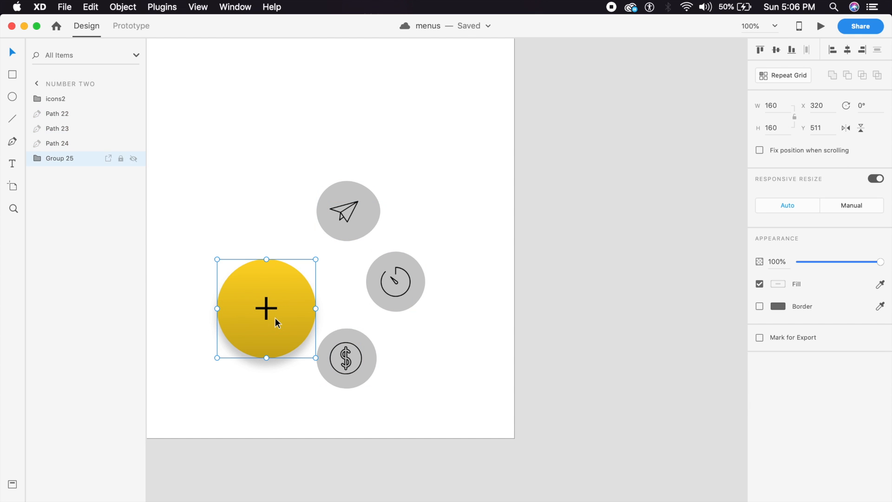
pyautogui.press('super+shift+g')
pyautogui.click(300, 388)
# Step: Union the yellow circle with the dollar, timer and paper-plane circles using Add
pyautogui.click(302, 339)
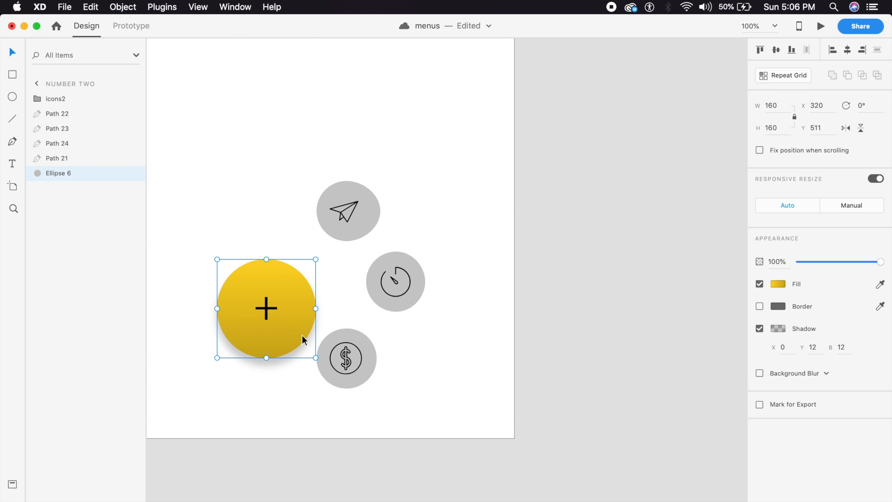
pyautogui.keyDown('shift'); pyautogui.click(375, 361); pyautogui.keyUp('shift')
pyautogui.keyDown('shift'); pyautogui.click(407, 308); pyautogui.keyUp('shift')
pyautogui.keyDown('shift'); pyautogui.click(377, 202); pyautogui.keyUp('shift')
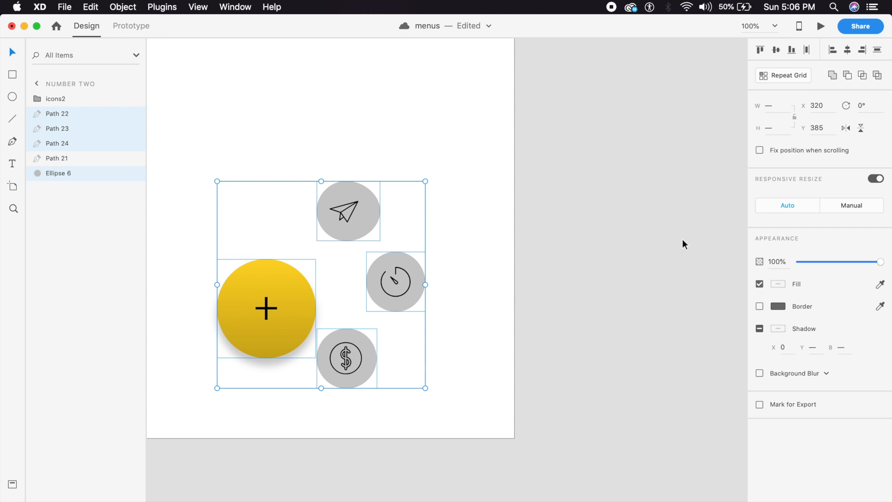
pyautogui.click(833, 76)
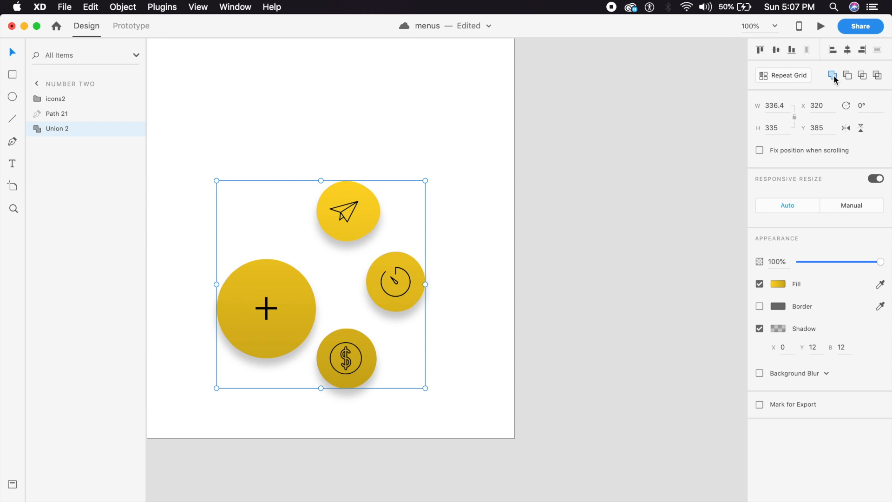
pyautogui.click(490, 339)
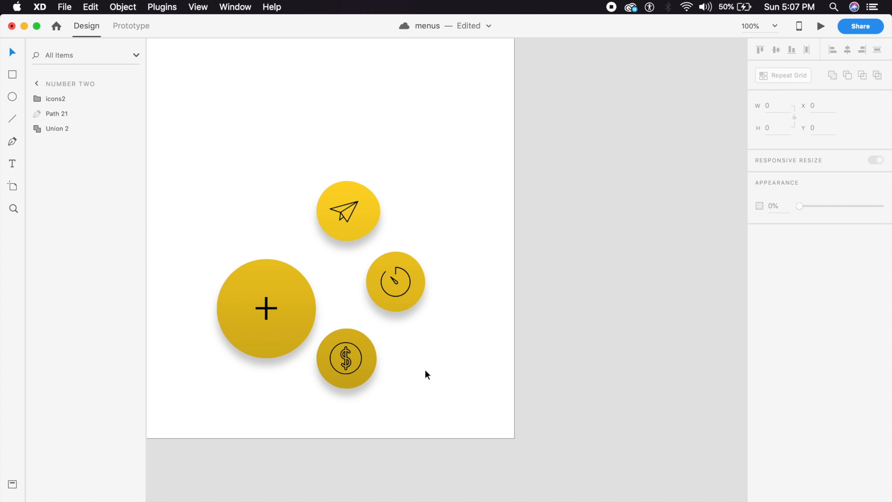
pyautogui.doubleClick(372, 353)
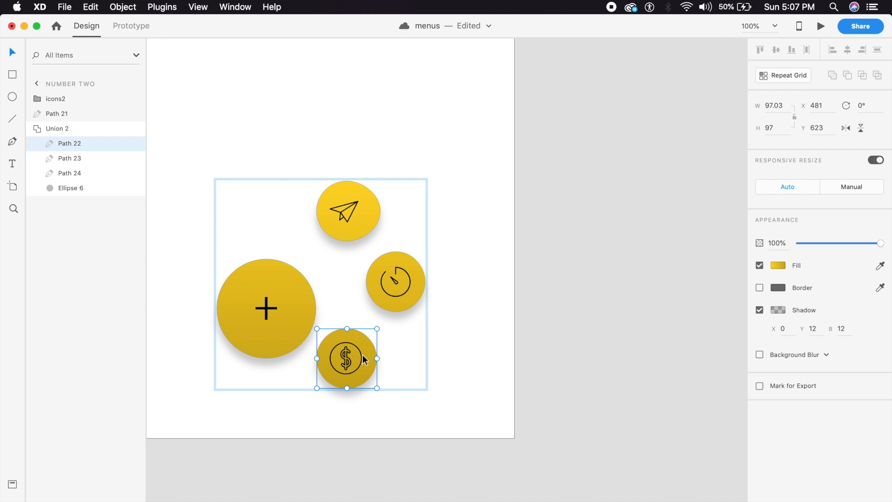
pyautogui.keyDown('shift'); pyautogui.click(359, 349); pyautogui.keyUp('shift')
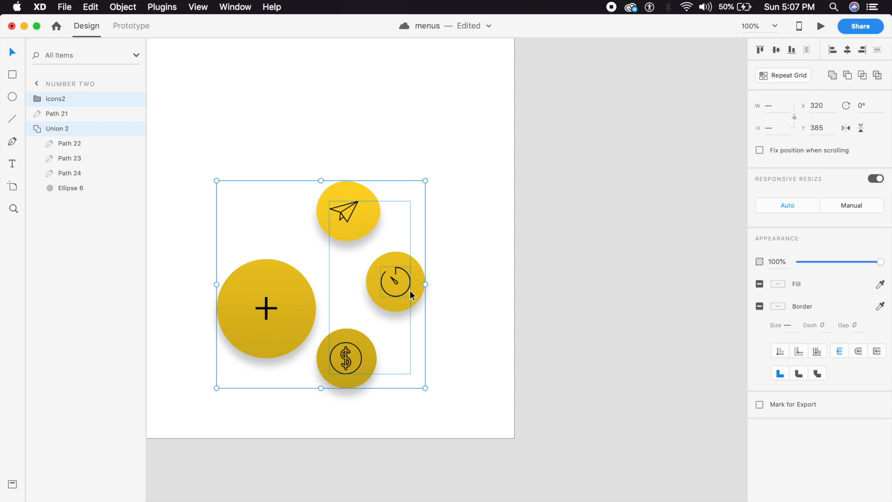
pyautogui.click(455, 304)
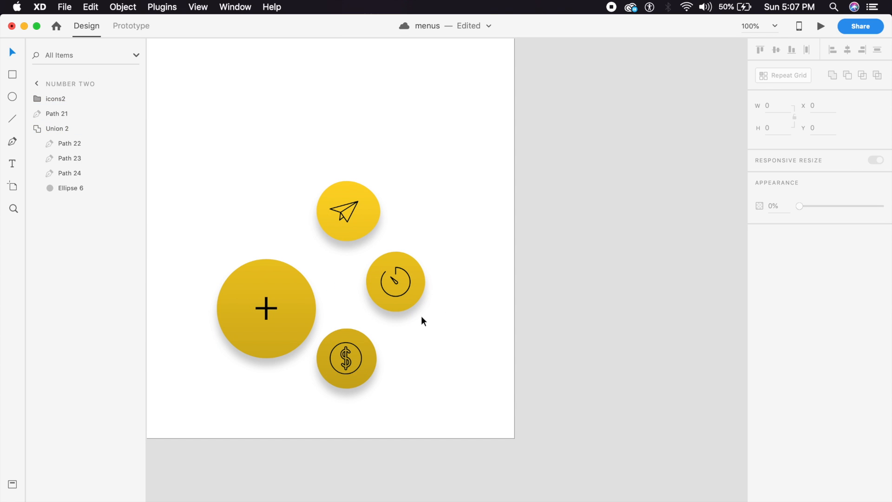
pyautogui.hscroll(-3, 419, 391)
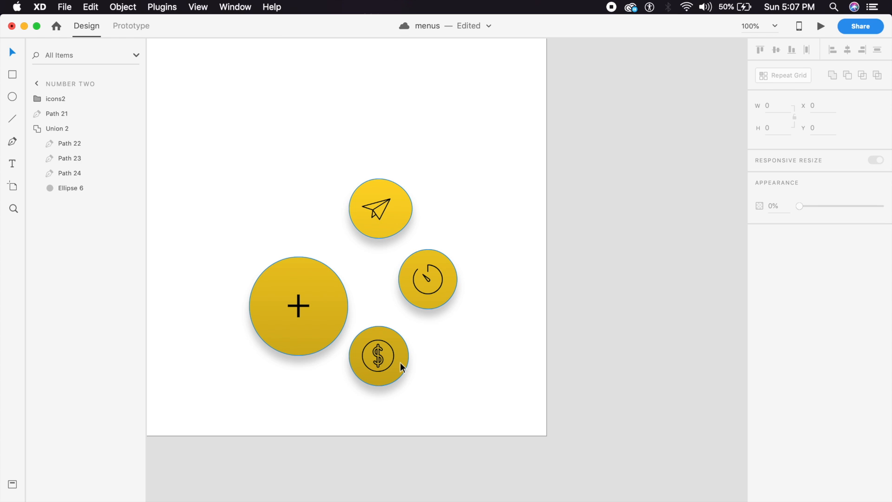
# Step: Duplicate the number two artboard and zoom in on its circles
pyautogui.press('super+minus')
pyautogui.doubleClick(429, 157)
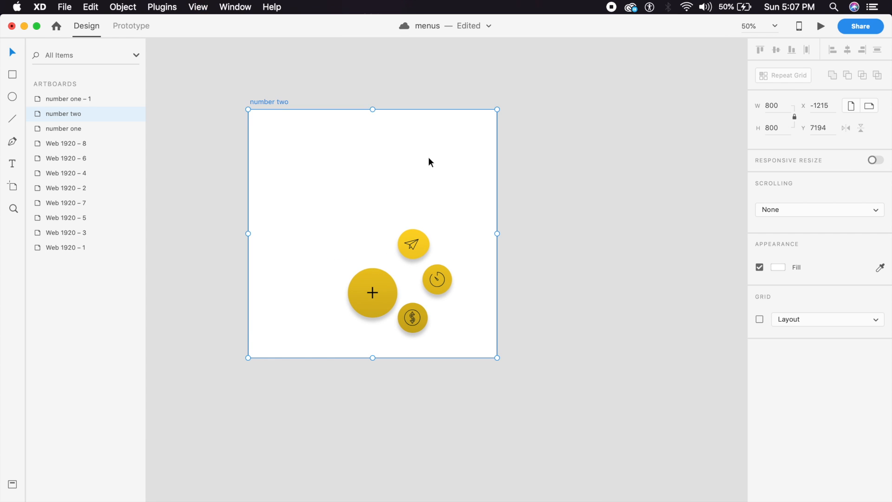
pyautogui.press('super+d')
pyautogui.moveTo(365, 294); pyautogui.dragTo(624, 284)
pyautogui.moveTo(562, 229); pyautogui.dragTo(450, 247)
pyautogui.press('super+equal')
pyautogui.press('super+equal')
pyautogui.moveTo(429, 293); pyautogui.dragTo(476, 270)
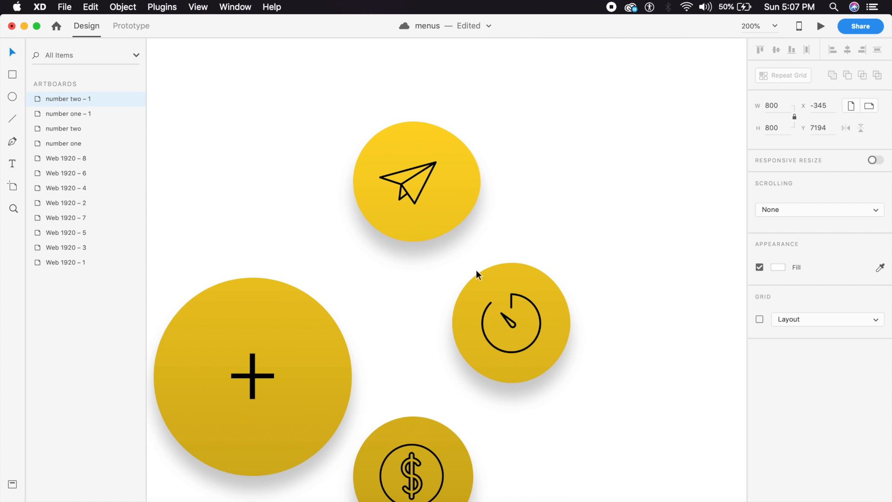
# Step: Move the paper-plane circle onto the big button and stretch its anchors into a blob
pyautogui.doubleClick(463, 204)
pyautogui.moveTo(467, 201); pyautogui.dragTo(319, 363)
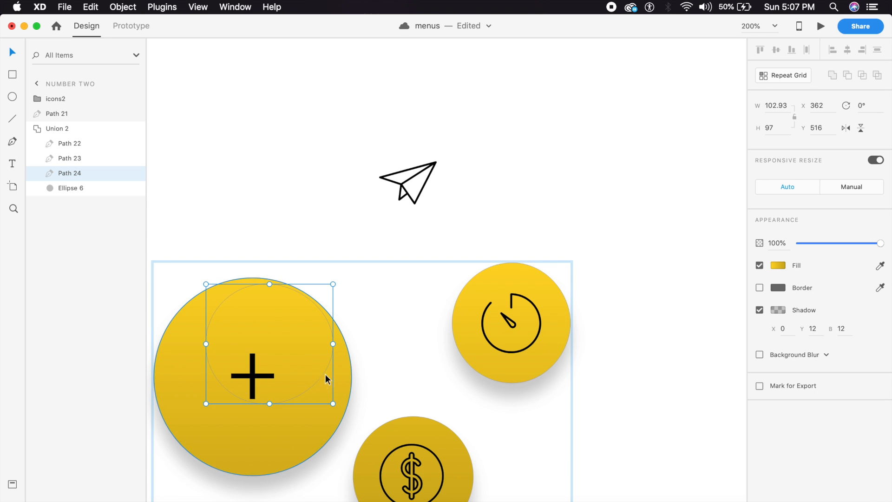
pyautogui.doubleClick(332, 351)
pyautogui.click(333, 344)
pyautogui.moveTo(333, 343); pyautogui.dragTo(348, 366)
pyautogui.moveTo(205, 346); pyautogui.dragTo(178, 334)
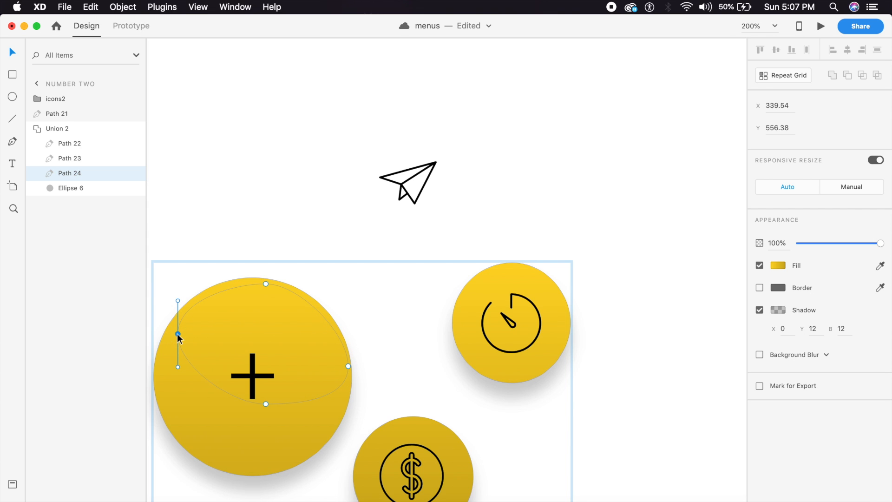
pyautogui.moveTo(266, 403); pyautogui.dragTo(315, 412)
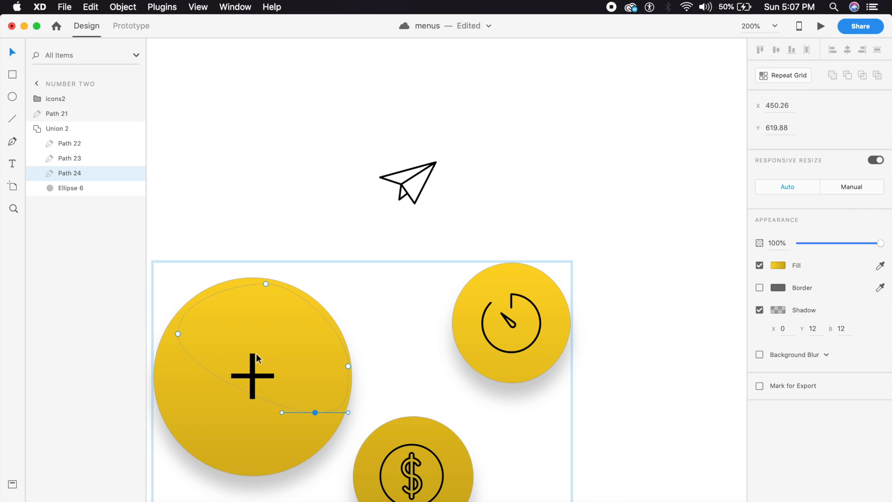
# Step: Move the timer circle onto the big button and reshape its bottom, right and top points
pyautogui.click(554, 347)
pyautogui.moveTo(552, 336); pyautogui.dragTo(329, 393)
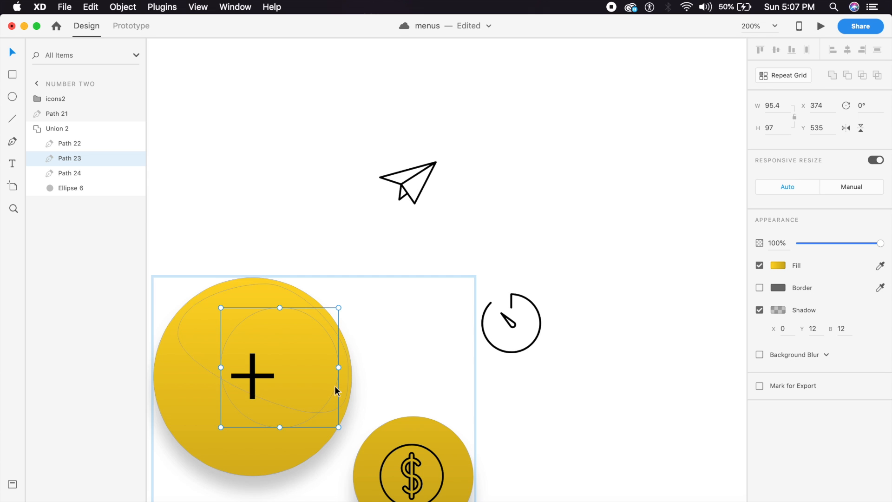
pyautogui.doubleClick(335, 387)
pyautogui.doubleClick(302, 423)
pyautogui.moveTo(281, 428); pyautogui.dragTo(277, 468)
pyautogui.moveTo(338, 368); pyautogui.dragTo(343, 384)
pyautogui.moveTo(281, 308); pyautogui.dragTo(282, 290)
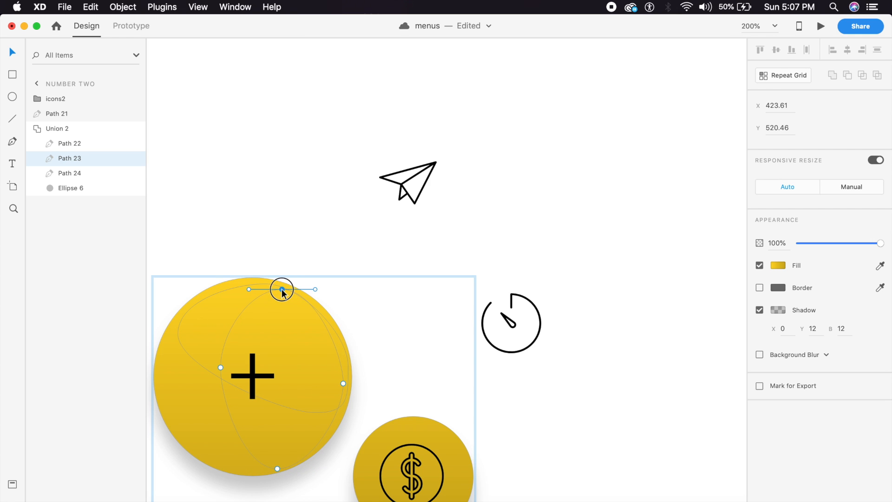
# Step: Tuck the dollar circle inside the big button and reshape its top and left points
pyautogui.moveTo(409, 413); pyautogui.dragTo(478, 322)
pyautogui.doubleClick(522, 364)
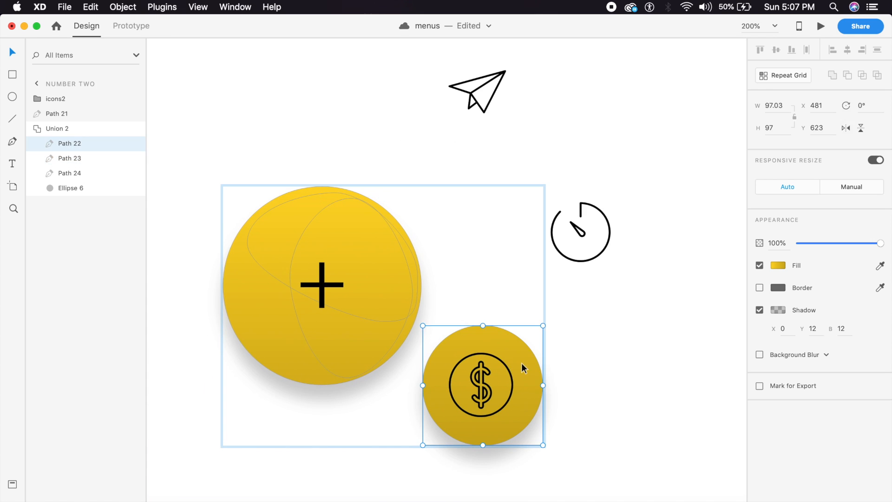
pyautogui.click(574, 418)
pyautogui.doubleClick(533, 397)
pyautogui.click(529, 397)
pyautogui.click(550, 404)
pyautogui.moveTo(514, 396); pyautogui.dragTo(406, 322)
pyautogui.doubleClick(392, 332)
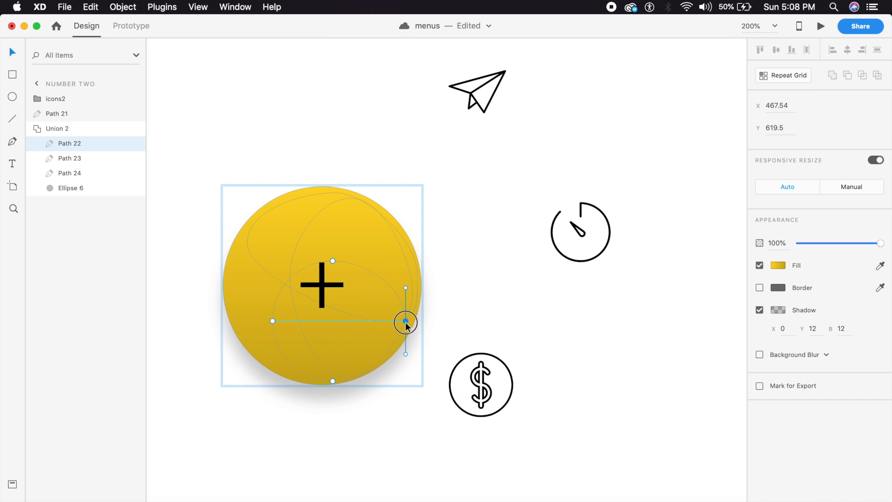
pyautogui.moveTo(333, 261); pyautogui.dragTo(382, 220)
pyautogui.moveTo(273, 322); pyautogui.dragTo(246, 333)
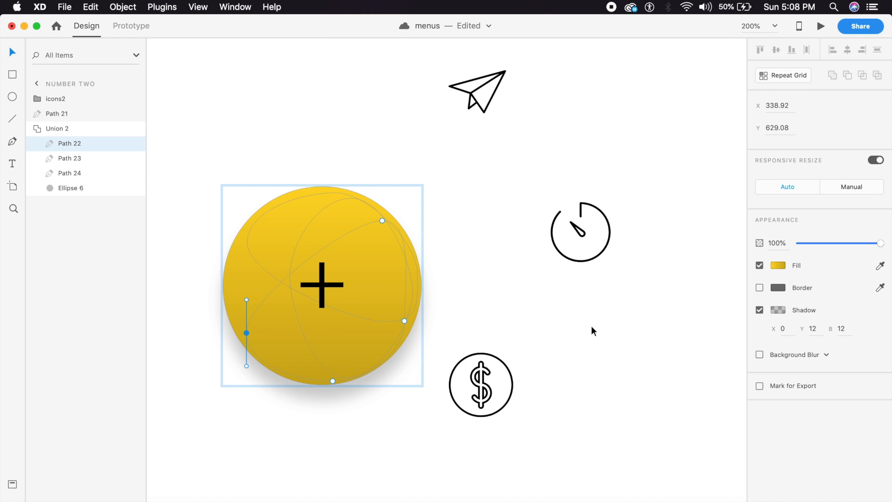
pyautogui.press('Escape')
pyautogui.press('Escape')
# Step: Move the three-icon group left over the button and zoom to 100%
pyautogui.click(482, 391)
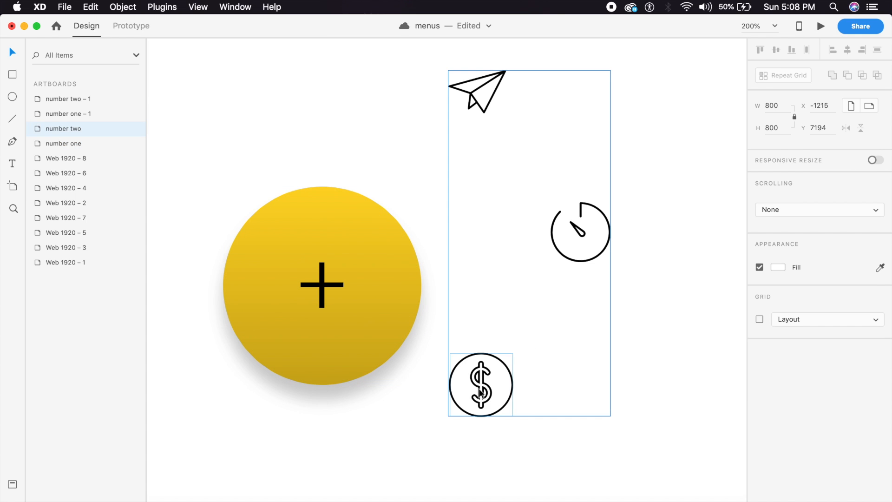
pyautogui.moveTo(482, 391); pyautogui.dragTo(391, 392)
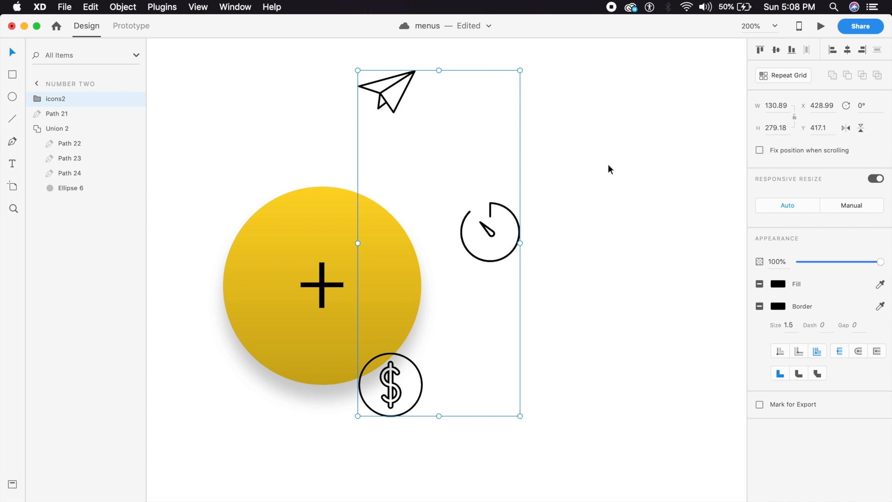
pyautogui.press('super+1')
# Step: Fade the icons2 group to 0% opacity
pyautogui.click(839, 263)
pyautogui.moveTo(839, 262); pyautogui.dragTo(760, 263)
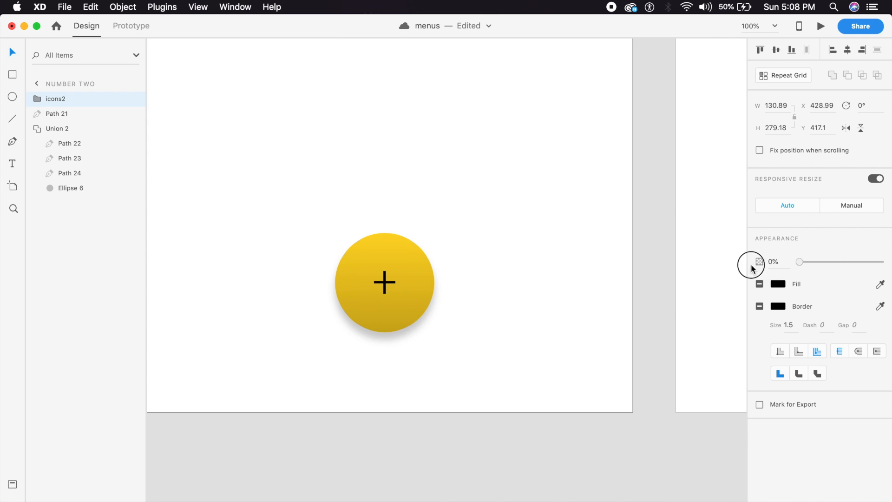
pyautogui.click(552, 337)
pyautogui.press('super+minus')
pyautogui.press('super+minus')
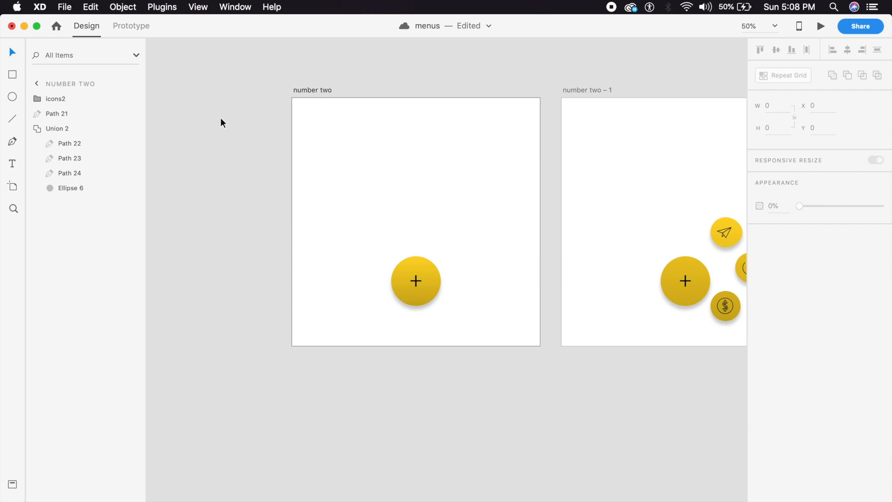
# Step: Link the plus button to number two – 1 with Auto-Animate, Snap easing, 0.6 s
pyautogui.click(128, 27)
pyautogui.click(411, 266)
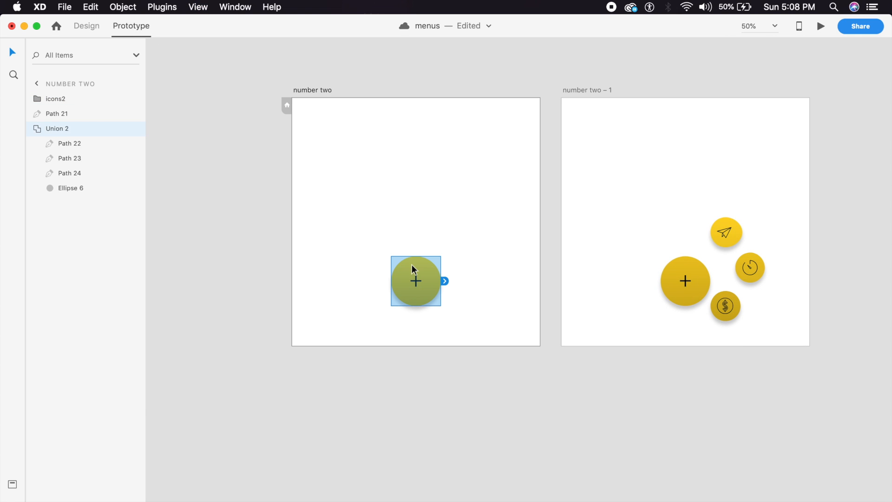
pyautogui.moveTo(444, 281); pyautogui.dragTo(593, 255)
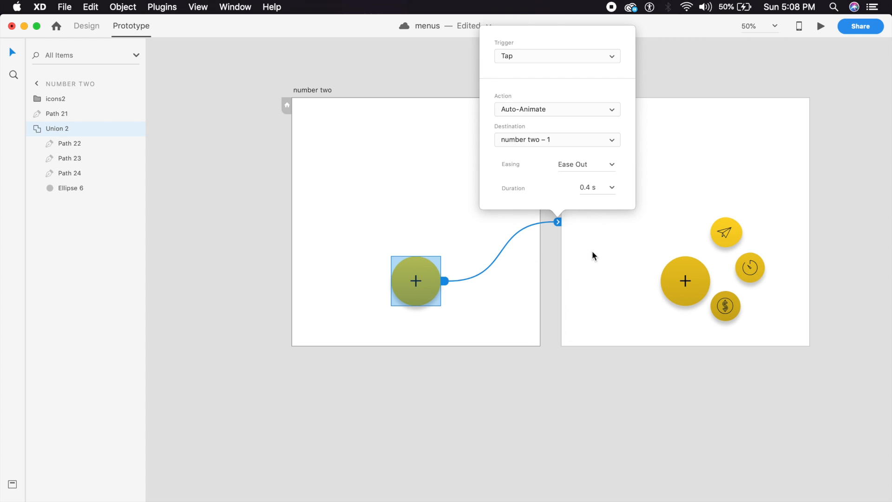
pyautogui.click(593, 111)
pyautogui.click(594, 111)
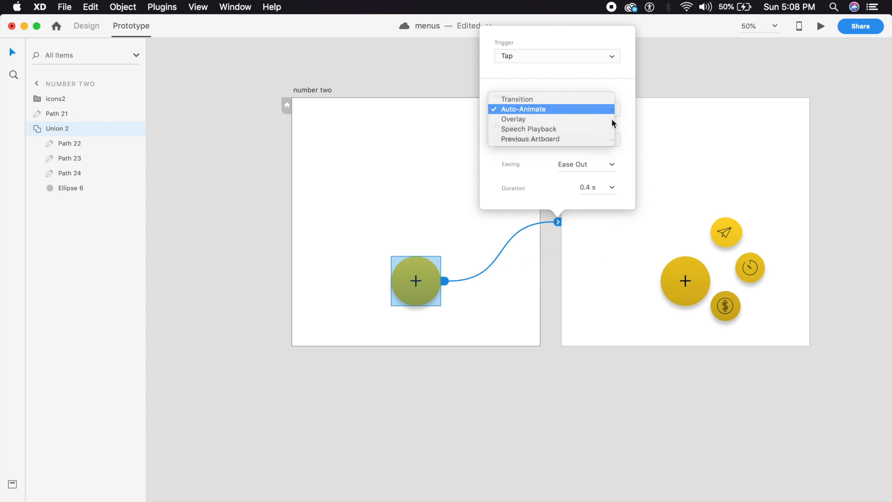
pyautogui.click(613, 164)
pyautogui.click(571, 225)
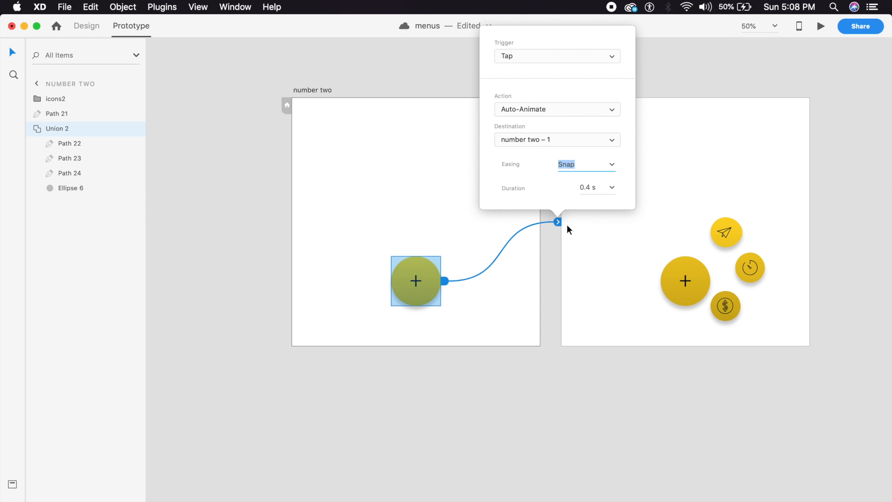
pyautogui.click(611, 188)
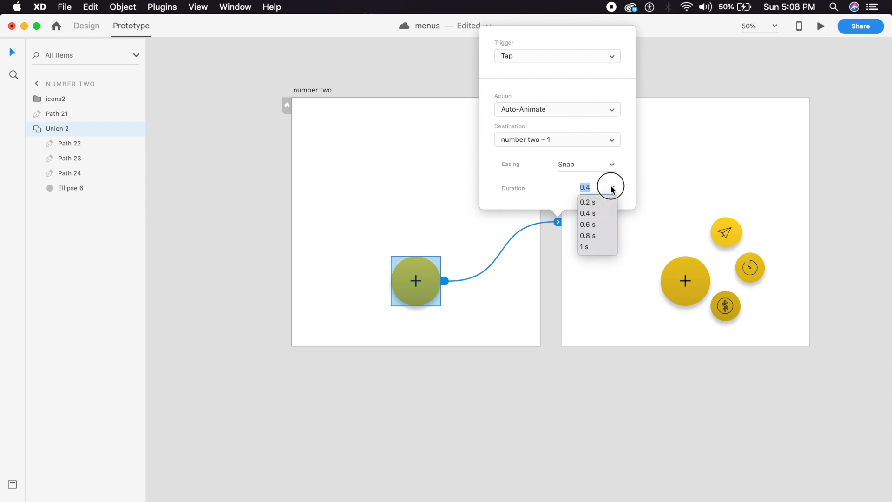
pyautogui.click(588, 225)
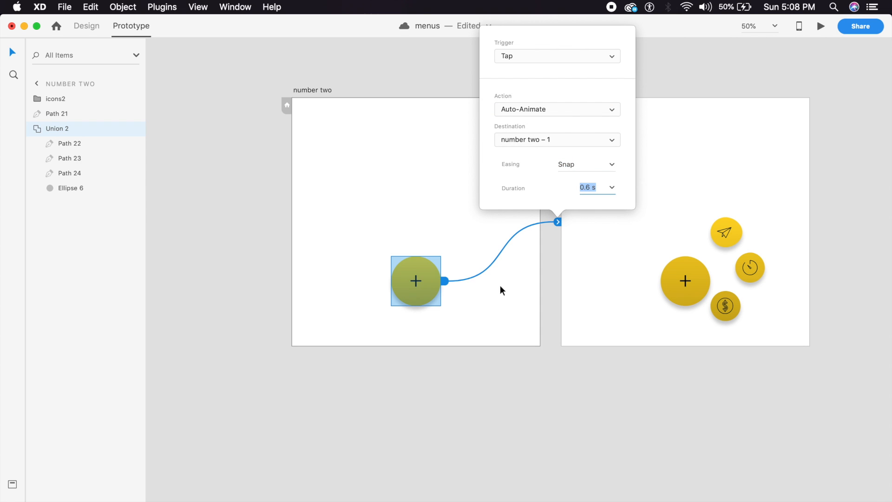
pyautogui.click(701, 288)
pyautogui.click(77, 29)
pyautogui.moveTo(657, 385); pyautogui.dragTo(451, 382)
# Step: Rotate the plus icon 45° on number two – 1 so it becomes an X
pyautogui.press('super+equal')
pyautogui.press('super+equal')
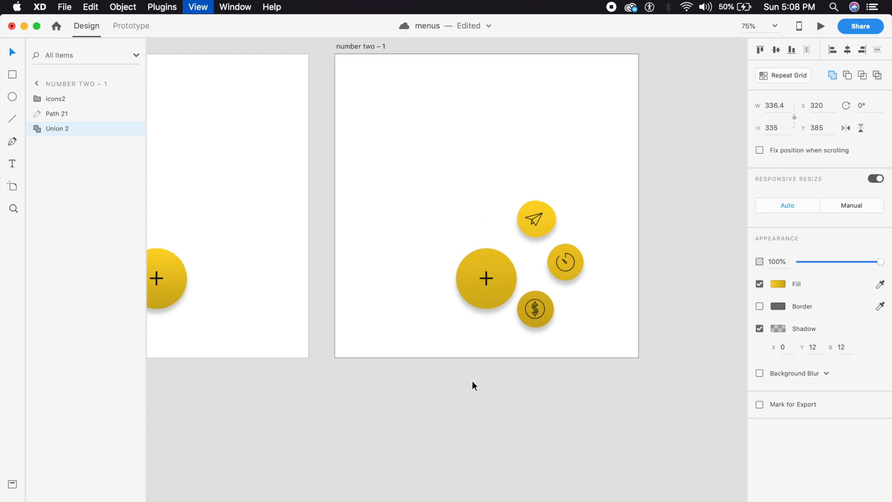
pyautogui.doubleClick(525, 299)
pyautogui.click(510, 277)
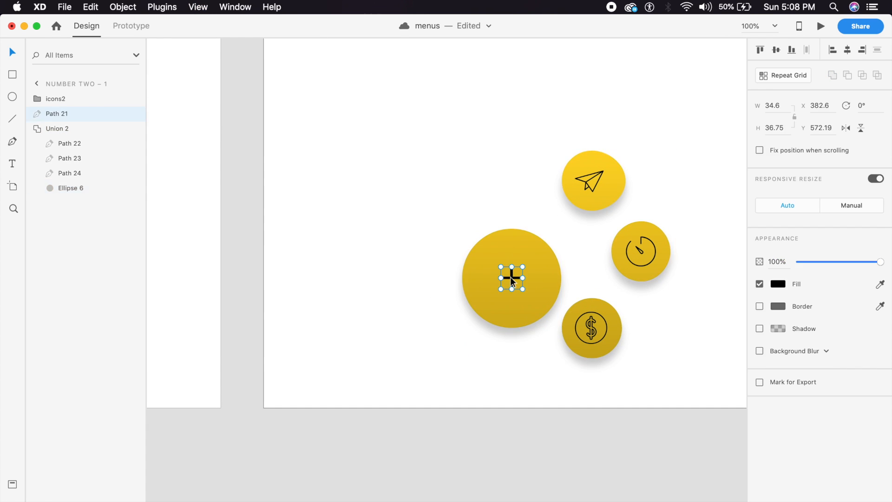
pyautogui.moveTo(528, 286); pyautogui.dragTo(536, 275)
pyautogui.click(510, 176)
pyautogui.press('super+minus')
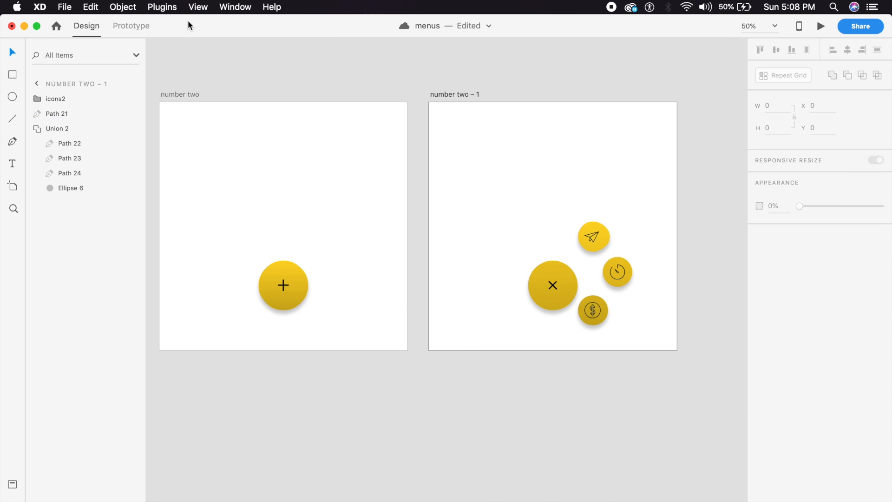
# Step: Link the X's big circle back to number two with Auto-Animate, Snap, 0.2 s, and launch the preview
pyautogui.click(131, 25)
pyautogui.click(556, 307)
pyautogui.doubleClick(559, 303)
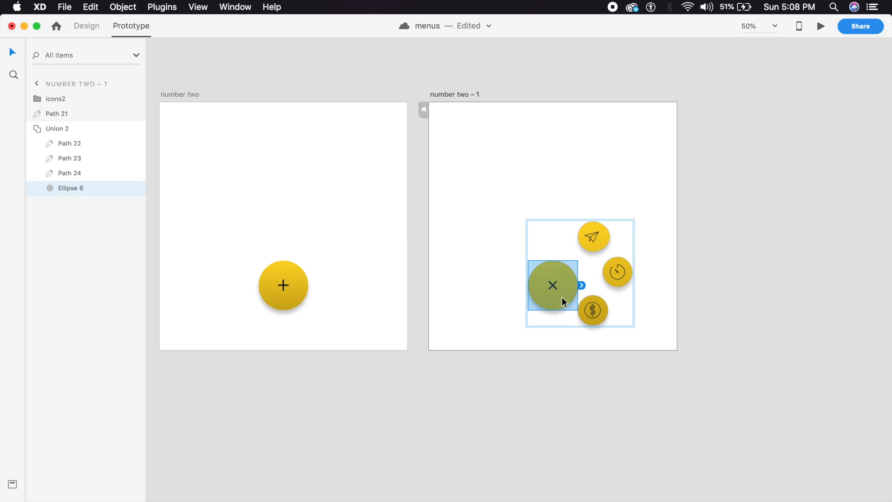
pyautogui.moveTo(584, 288); pyautogui.dragTo(322, 321)
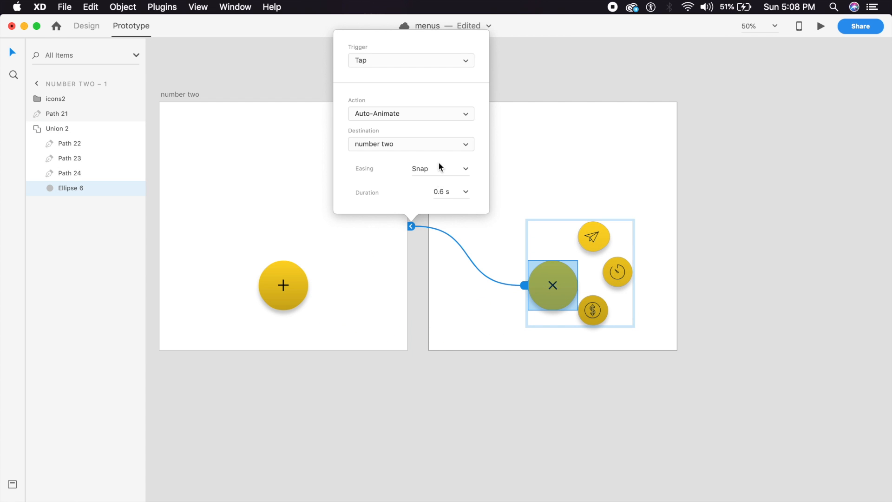
pyautogui.click(463, 191)
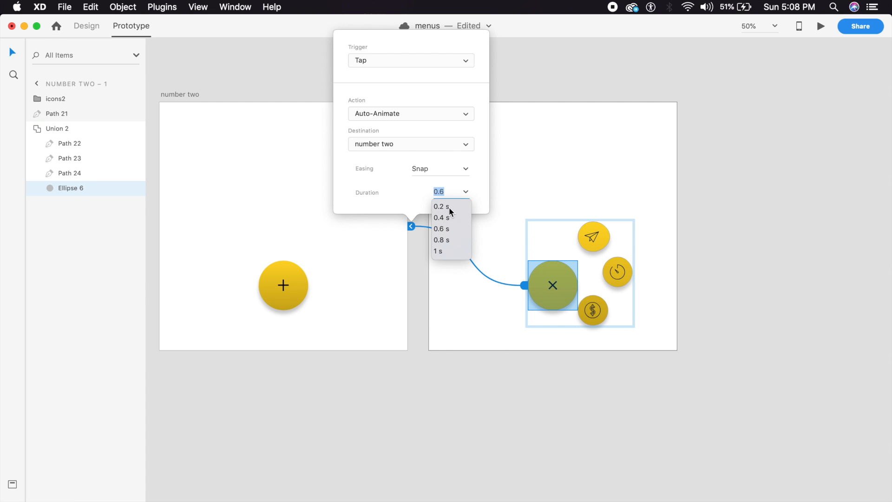
pyautogui.click(449, 207)
pyautogui.click(312, 289)
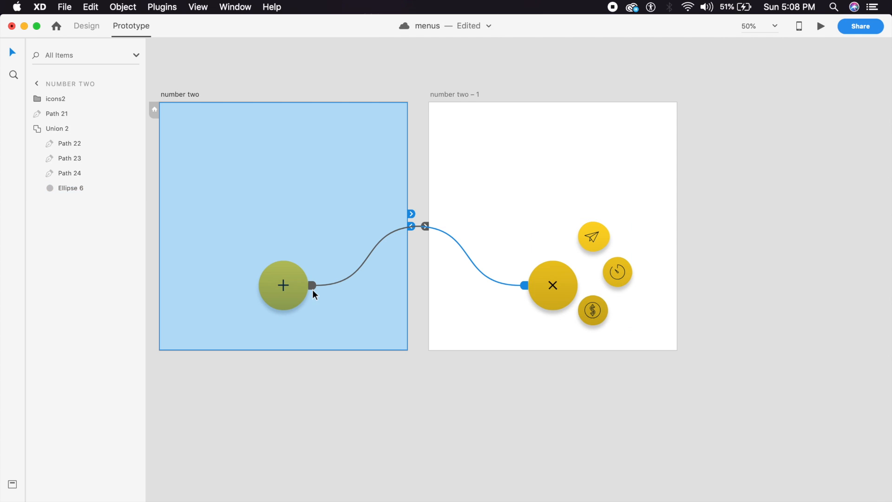
pyautogui.click(820, 27)
# Step: Toggle the yellow button between + and × several times in the preview, then close it
pyautogui.moveTo(377, 26); pyautogui.dragTo(462, 26)
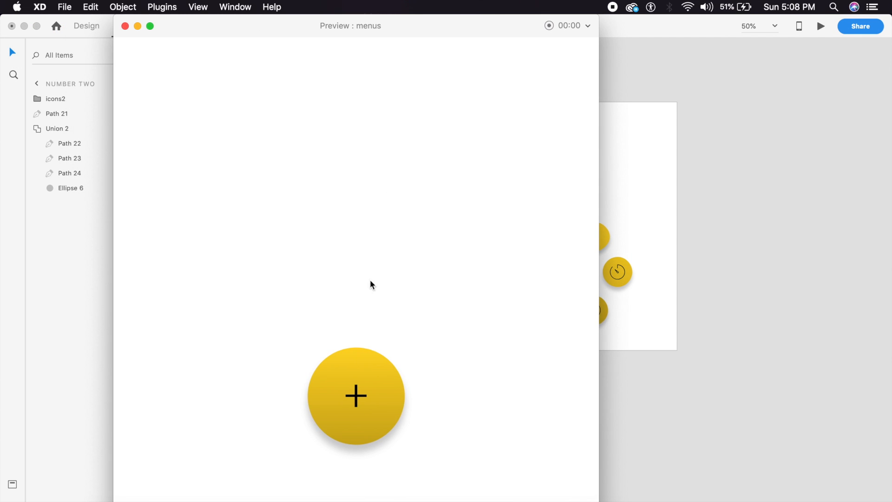
pyautogui.click(387, 384)
pyautogui.click(387, 384)
pyautogui.click(387, 384)
pyautogui.click(355, 396)
pyautogui.click(355, 399)
pyautogui.click(350, 404)
pyautogui.click(346, 407)
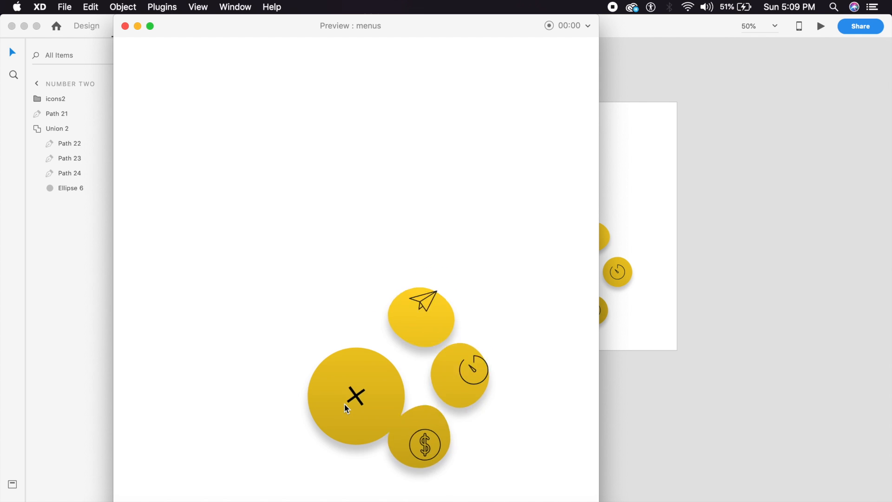
pyautogui.click(362, 379)
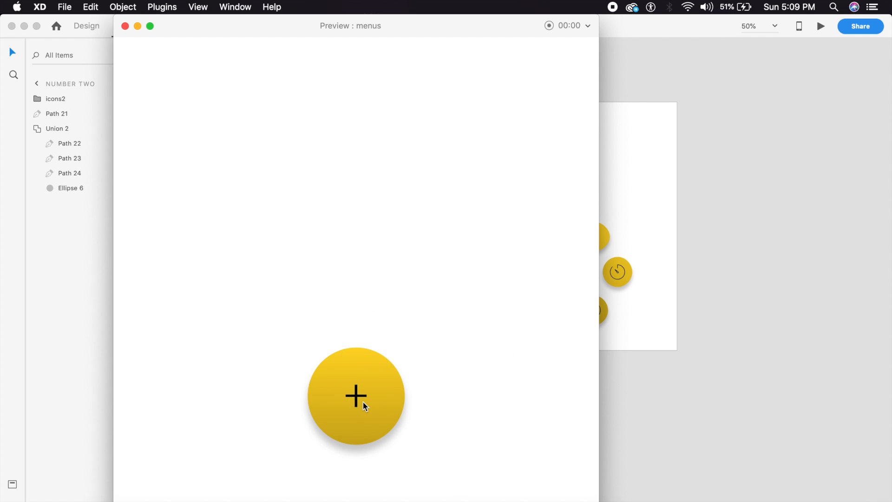
pyautogui.click(363, 401)
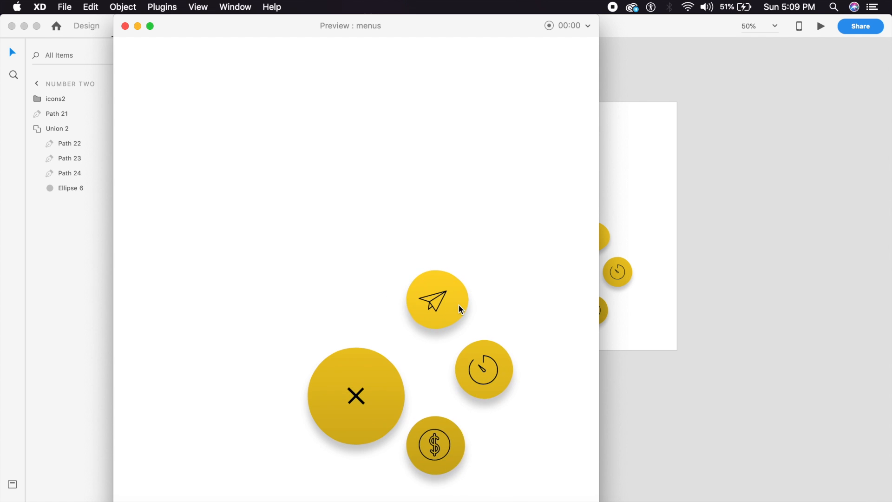
pyautogui.click(355, 408)
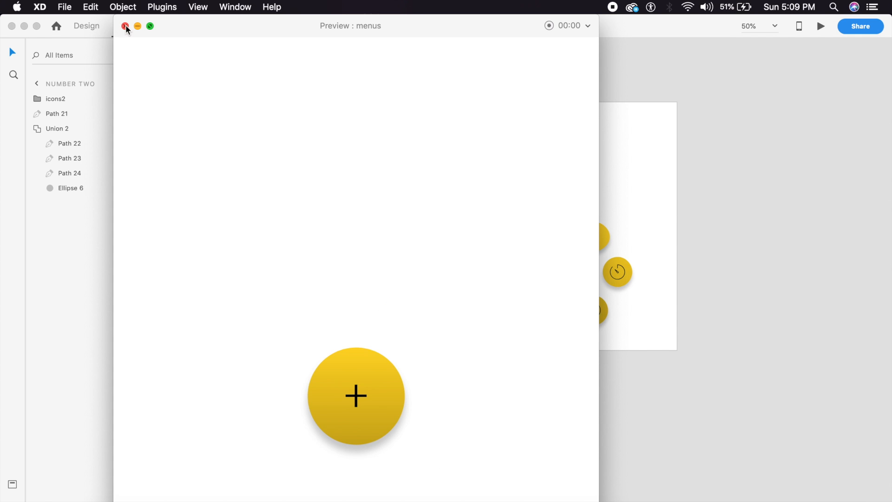
pyautogui.click(332, 379)
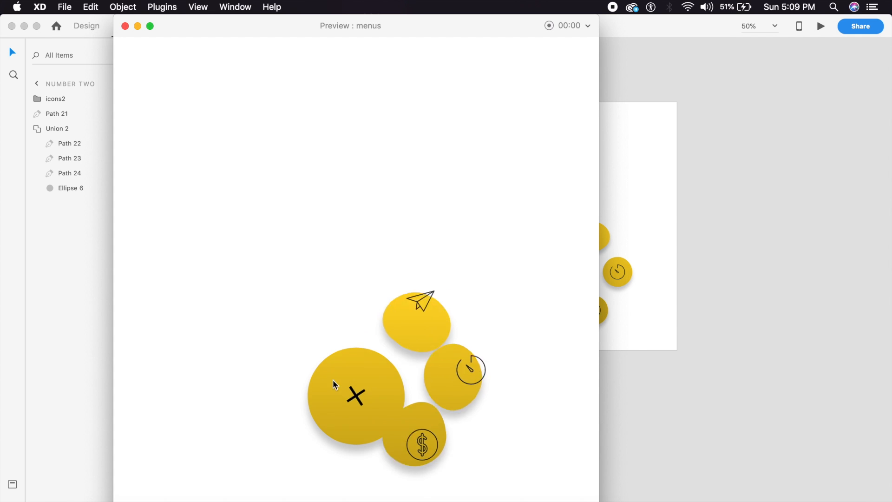
pyautogui.click(344, 432)
pyautogui.click(124, 26)
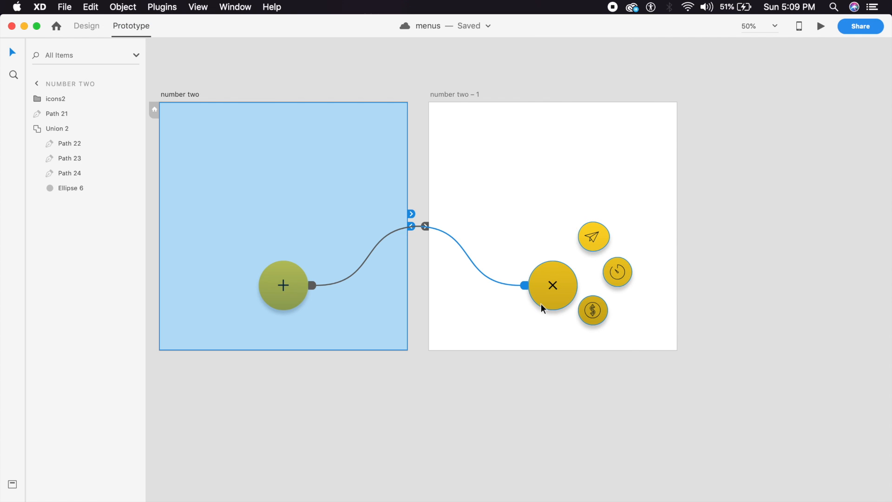
# Step: Copy the number two artboard below itself, creating the number two – 2 artboard
pyautogui.press('super+minus')
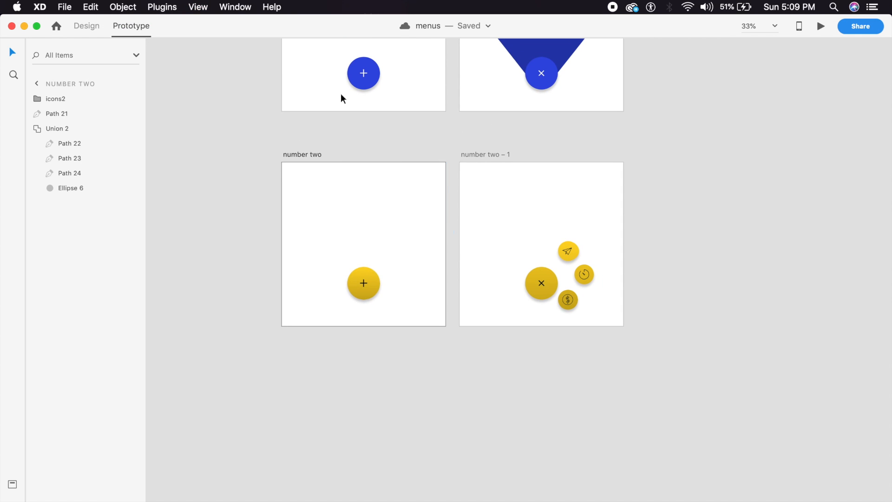
pyautogui.click(86, 26)
pyautogui.moveTo(314, 151); pyautogui.dragTo(410, 167)
pyautogui.press('super+plus')
pyautogui.press('super+plus')
pyautogui.press('super+minus')
pyautogui.press('super+minus')
pyautogui.press('super+minus')
pyautogui.moveTo(501, 250); pyautogui.dragTo(465, 470)
pyautogui.moveTo(505, 205); pyautogui.dragTo(439, 479)
pyautogui.moveTo(489, 160); pyautogui.dragTo(472, 254)
pyautogui.moveTo(419, 488); pyautogui.dragTo(439, 63)
pyautogui.moveTo(461, 318); pyautogui.dragTo(531, 205)
pyautogui.press('super+plus')
pyautogui.scroll(-3, 444, 325)
pyautogui.hscroll(-2, 444, 325)
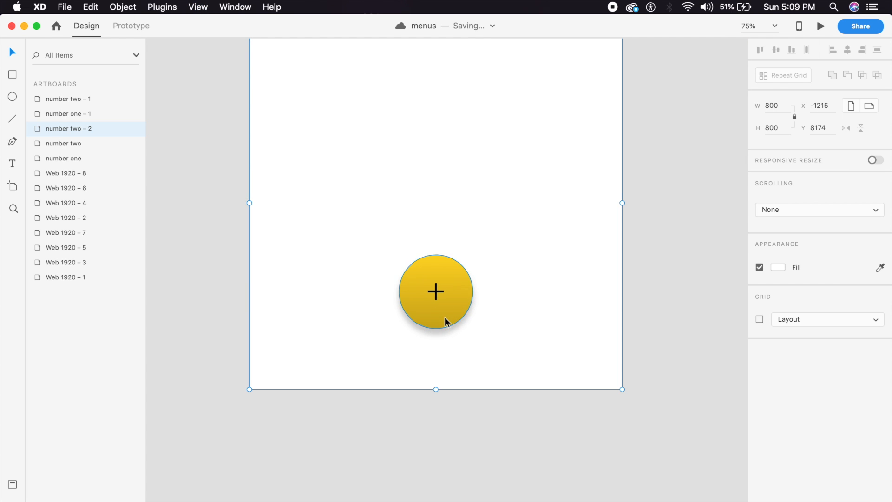
# Step: Delete the icons2 group from the number two – 2 artboard
pyautogui.click(456, 317)
pyautogui.doubleClick(456, 318)
pyautogui.click(484, 347)
pyautogui.moveTo(493, 336); pyautogui.dragTo(488, 251)
pyautogui.press('Delete')
# Step: Delete the yellow circle (Union 2), leaving only the black plus sign
pyautogui.moveTo(474, 215); pyautogui.dragTo(551, 370)
pyautogui.click(461, 300)
pyautogui.click(483, 306)
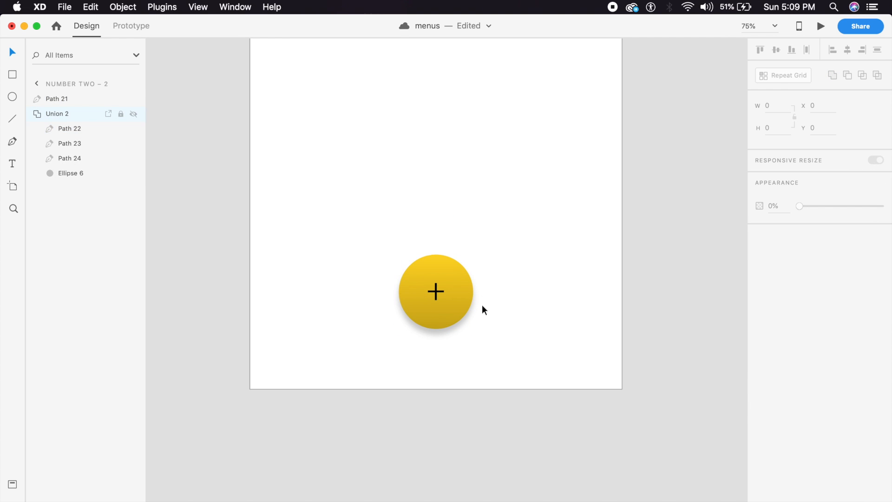
pyautogui.click(467, 291)
pyautogui.press('Delete')
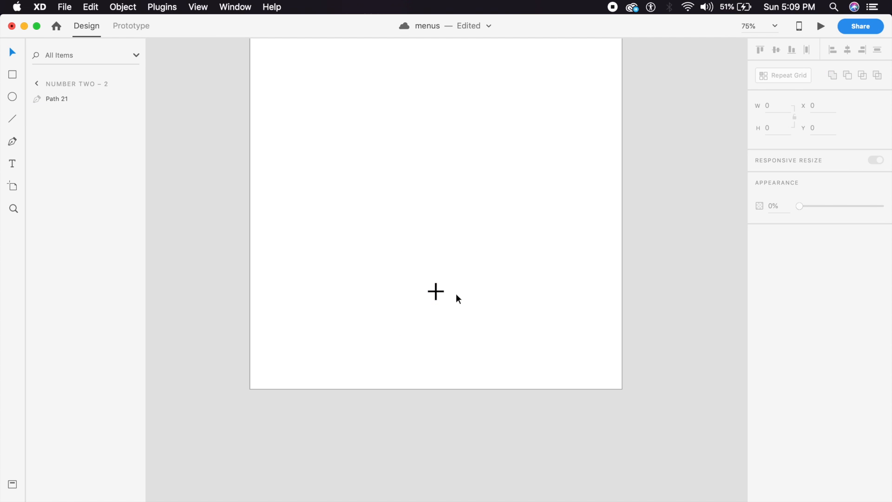
# Step: Draw a circle near the plus, remove its fill and give it a pink #FD4375 border
pyautogui.click(13, 96)
pyautogui.moveTo(406, 262)
pyautogui.mouseDown()
pyautogui.moveTo(466, 360)
pyautogui.moveTo(482, 367)
pyautogui.mouseUp()
pyautogui.click(13, 52)
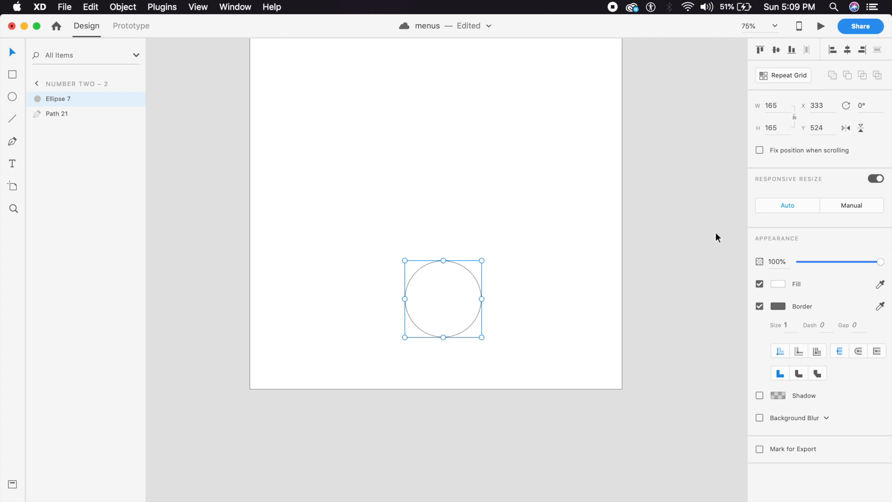
pyautogui.click(760, 284)
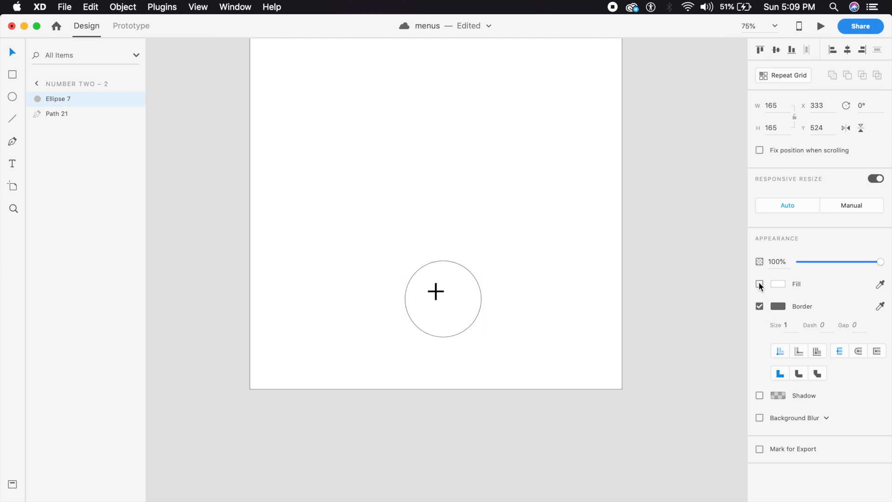
pyautogui.click(778, 305)
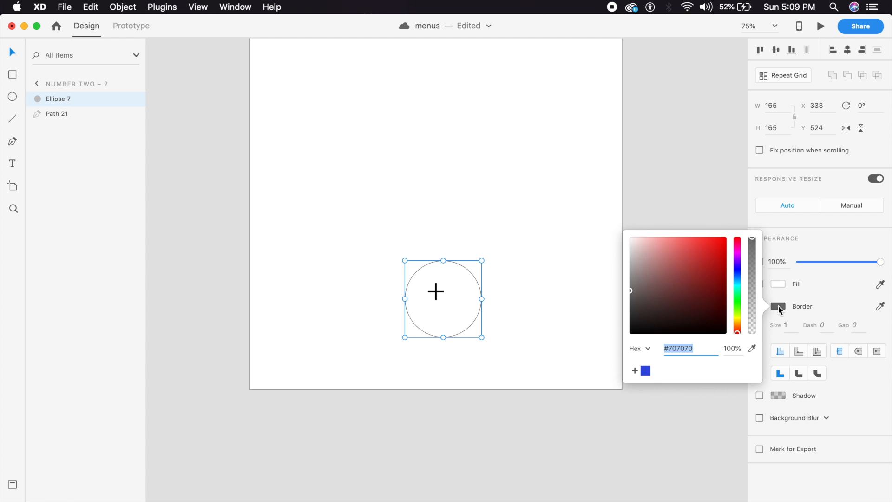
pyautogui.moveTo(716, 293); pyautogui.dragTo(733, 245)
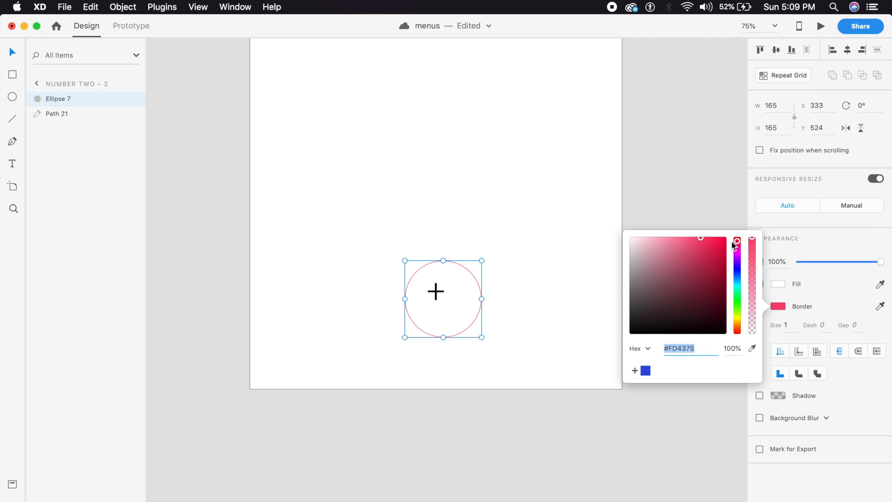
pyautogui.click(712, 293)
# Step: Set the ring's border size to 8 and centre it on the plus sign
pyautogui.click(479, 310)
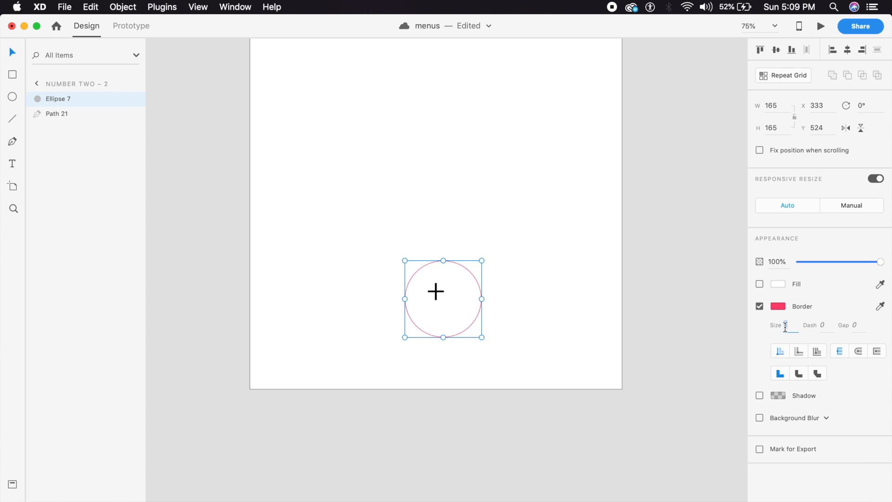
pyautogui.press('Return')
pyautogui.click(463, 357)
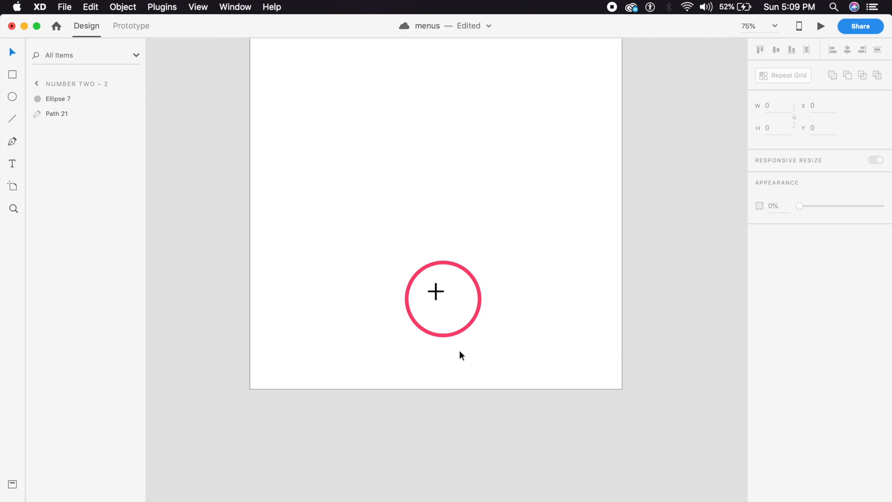
pyautogui.moveTo(477, 314); pyautogui.dragTo(470, 309)
pyautogui.click(435, 307)
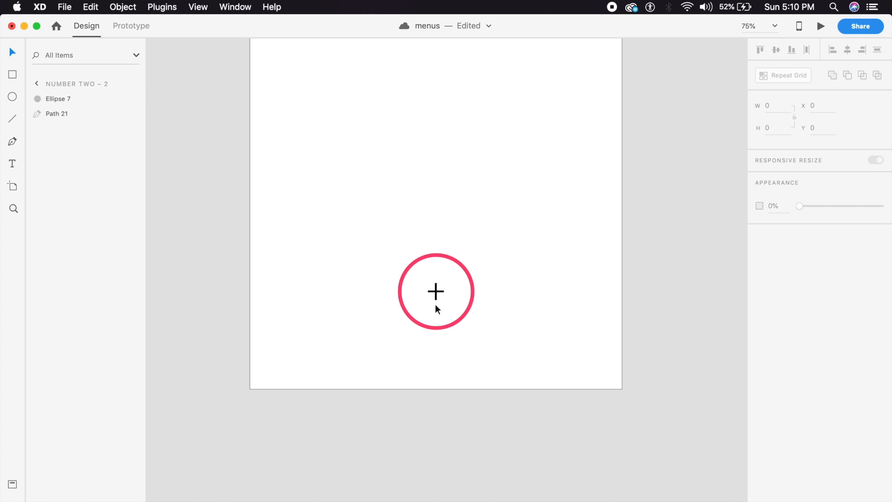
pyautogui.click(436, 293)
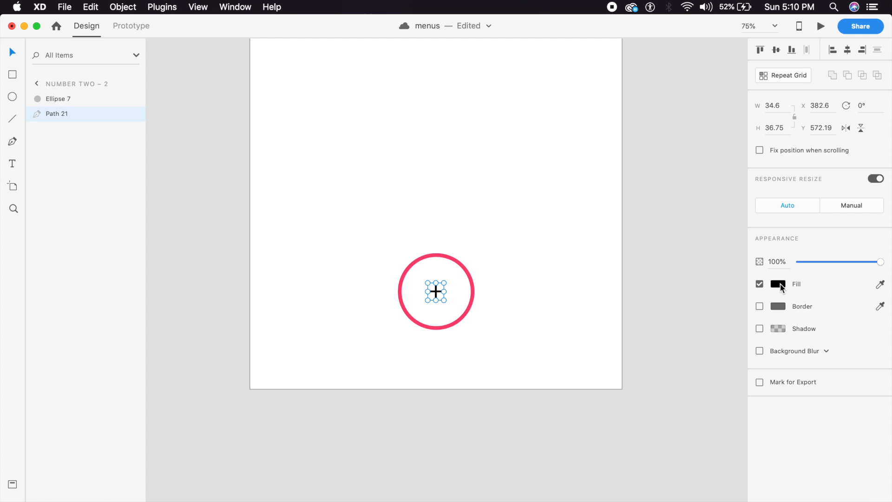
# Step: Fill the plus sign with the ring's pink using the eyedropper
pyautogui.click(879, 285)
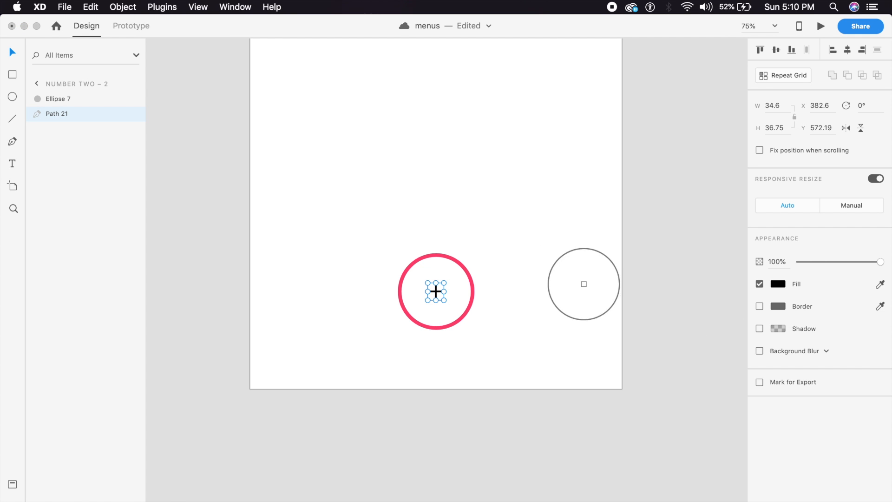
pyautogui.click(472, 291)
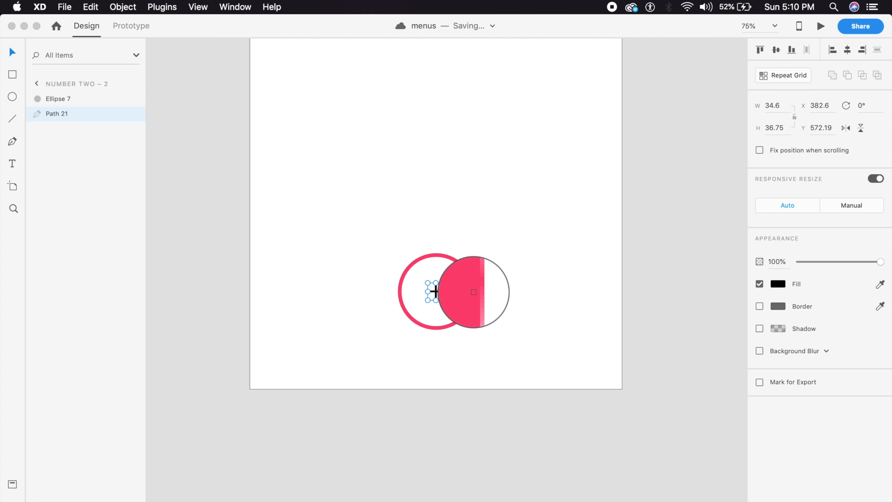
pyautogui.click(524, 320)
pyautogui.click(436, 293)
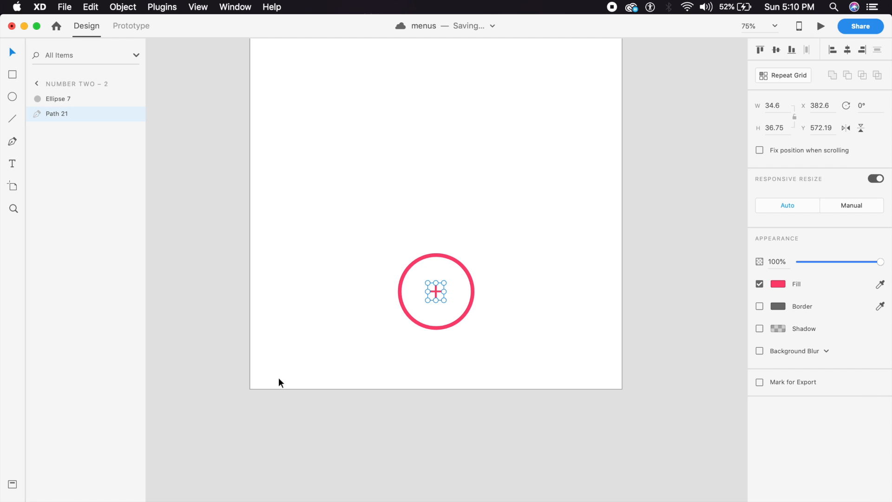
# Step: Give the plus sign a size-4 border in the same pink as its fill
pyautogui.click(760, 306)
pyautogui.click(778, 305)
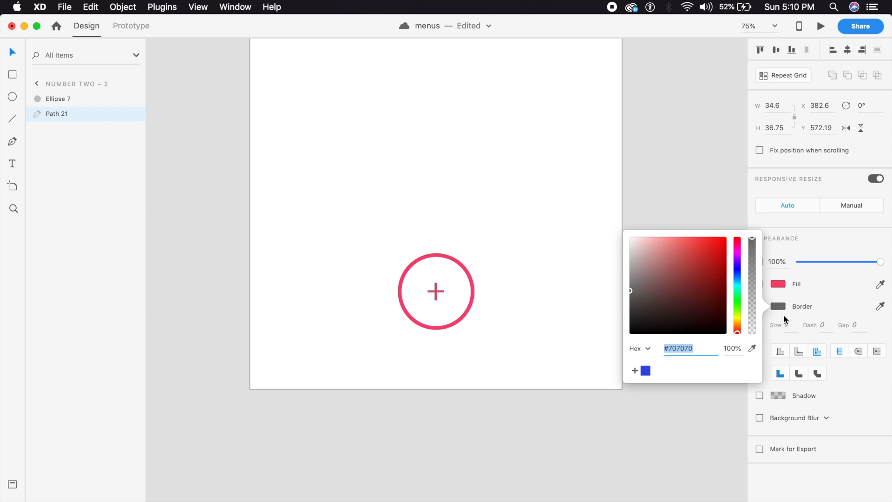
pyautogui.click(799, 330)
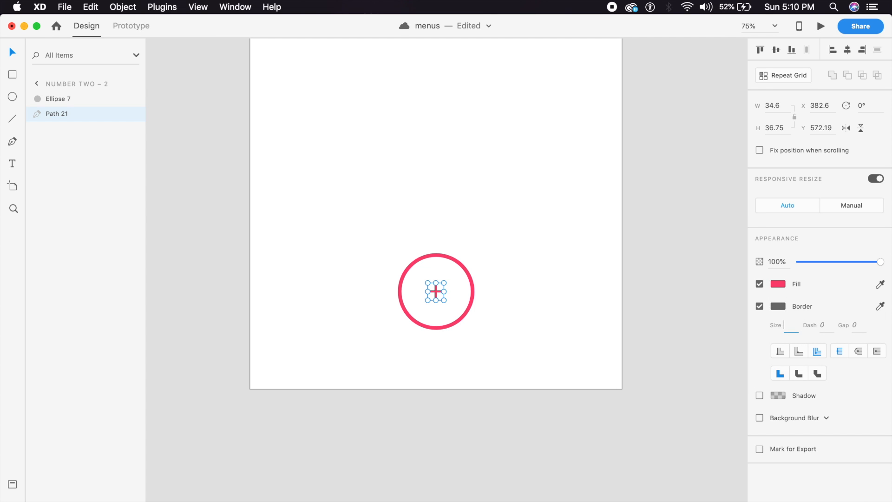
pyautogui.write('4')
pyautogui.press('Return')
pyautogui.click(779, 306)
pyautogui.click(752, 348)
pyautogui.click(779, 284)
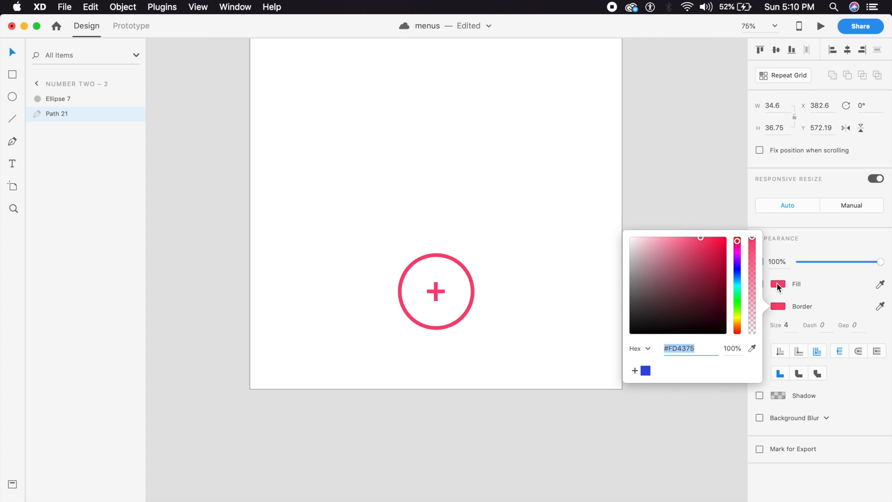
pyautogui.click(442, 369)
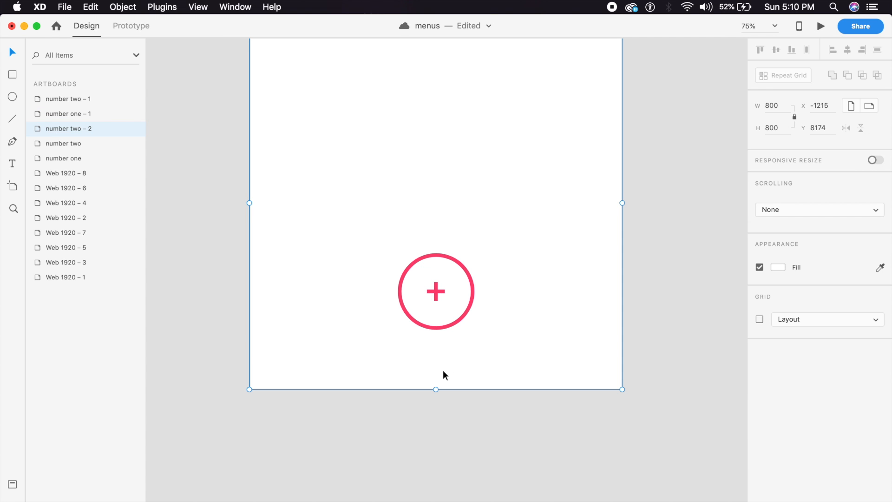
# Step: Move the pink ring up to Y 400, above the plus sign
pyautogui.press('super+minus')
pyautogui.click(471, 345)
pyautogui.moveTo(469, 344); pyautogui.dragTo(475, 281)
pyautogui.press('super+equal')
pyautogui.press('super+equal')
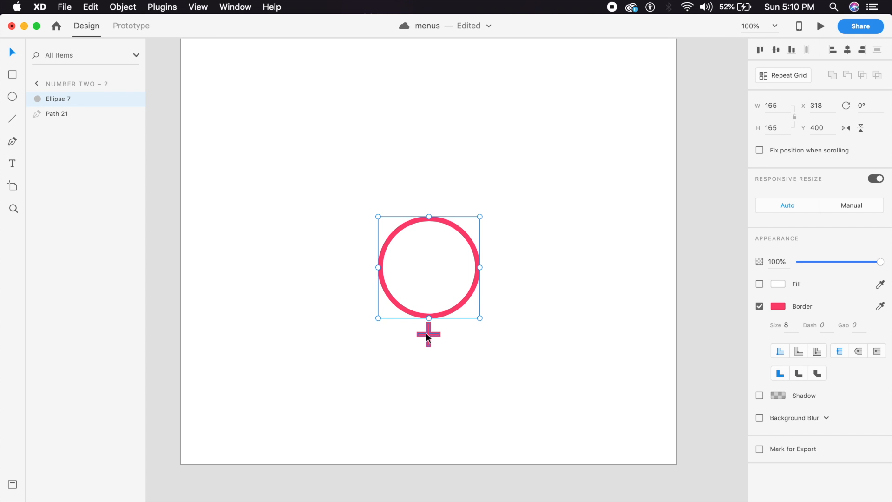
# Step: Convert the ring's four anchor points into sharp corners
pyautogui.doubleClick(472, 286)
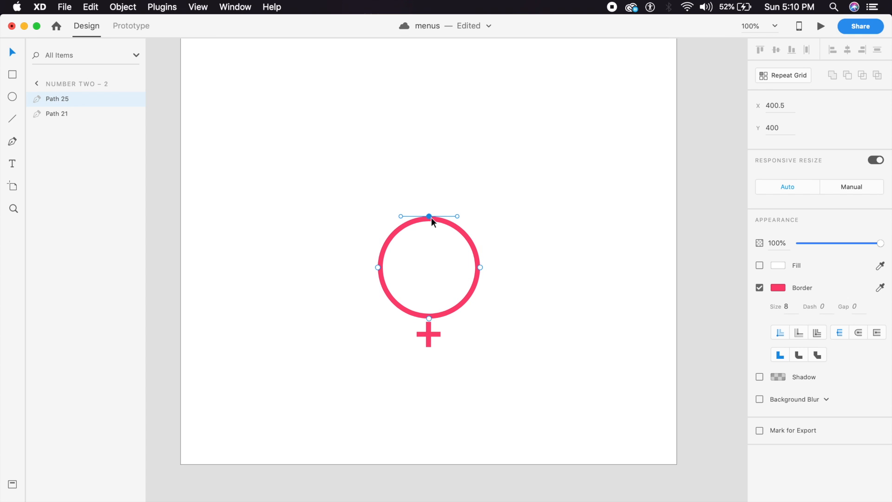
pyautogui.doubleClick(429, 217)
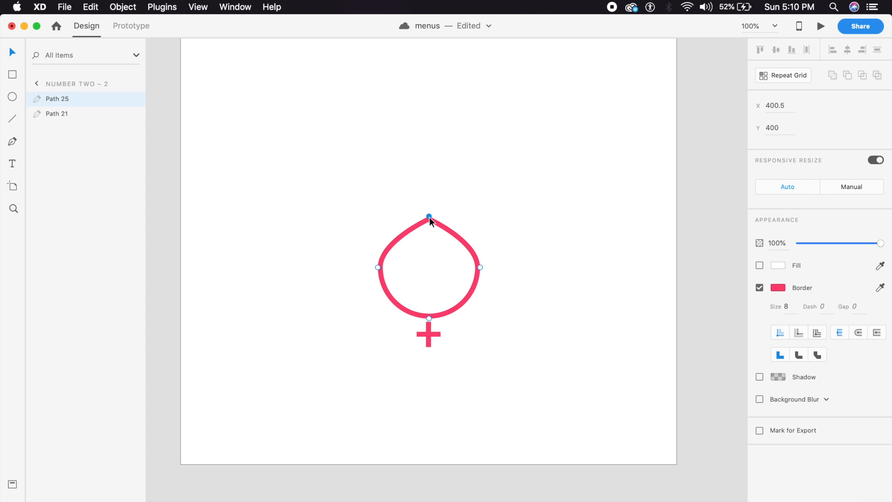
pyautogui.doubleClick(480, 267)
pyautogui.doubleClick(429, 318)
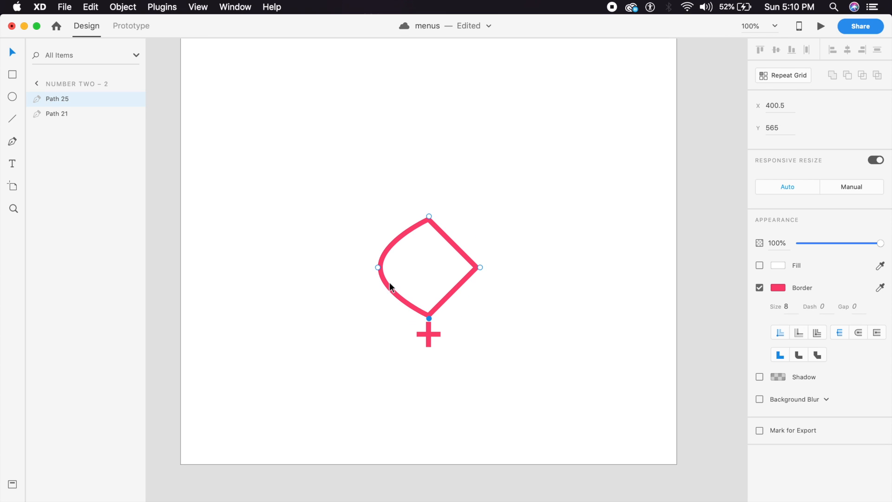
pyautogui.doubleClick(379, 266)
pyautogui.doubleClick(429, 216)
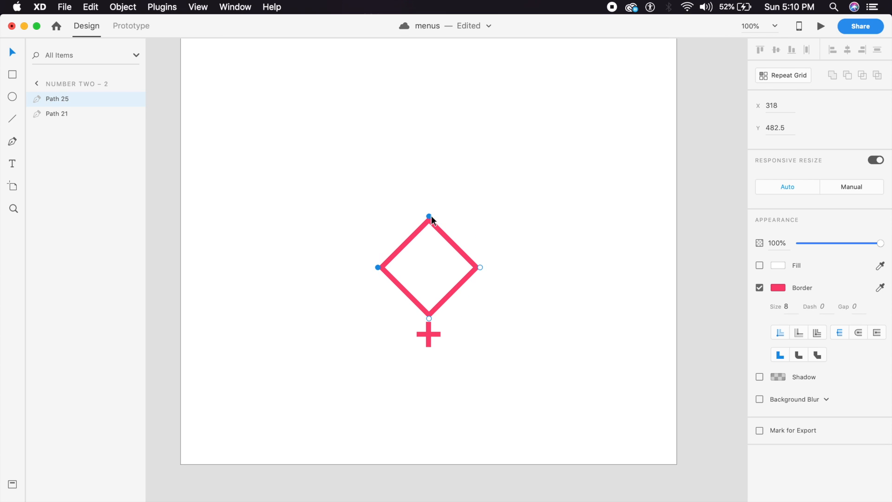
# Step: Drag the four corners outward to reshape the ring into a square
pyautogui.moveTo(429, 217); pyautogui.dragTo(490, 171)
pyautogui.moveTo(377, 267); pyautogui.dragTo(352, 170)
pyautogui.moveTo(481, 267); pyautogui.dragTo(490, 295)
pyautogui.moveTo(428, 318); pyautogui.dragTo(355, 297)
pyautogui.click(373, 362)
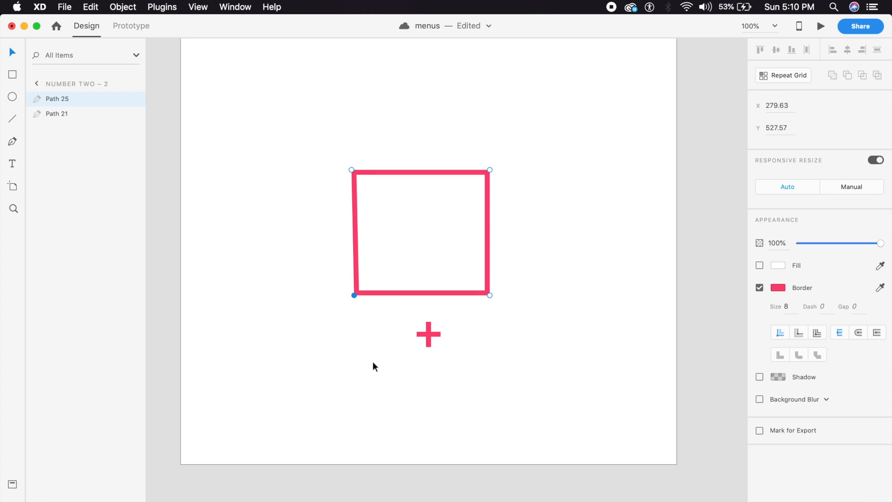
# Step: Nudge the square into place and fill it with the border's pink
pyautogui.moveTo(468, 293); pyautogui.dragTo(464, 318)
pyautogui.click(466, 358)
pyautogui.click(473, 367)
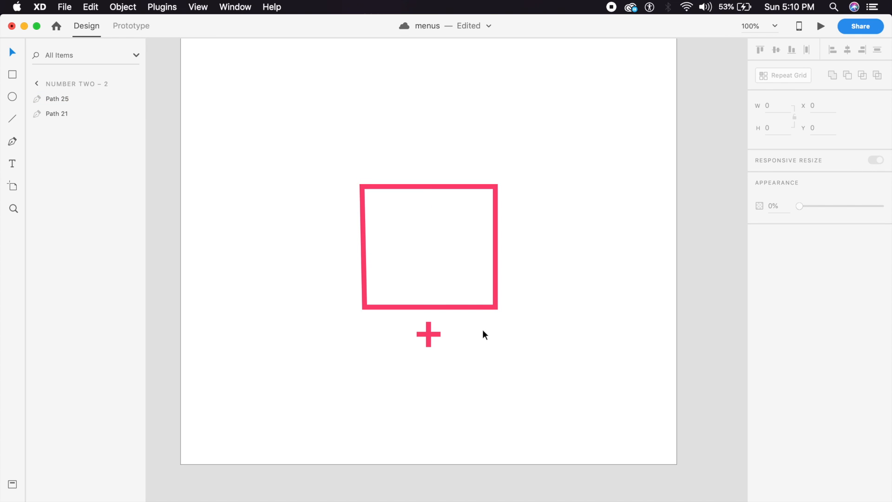
pyautogui.click(478, 307)
pyautogui.click(759, 284)
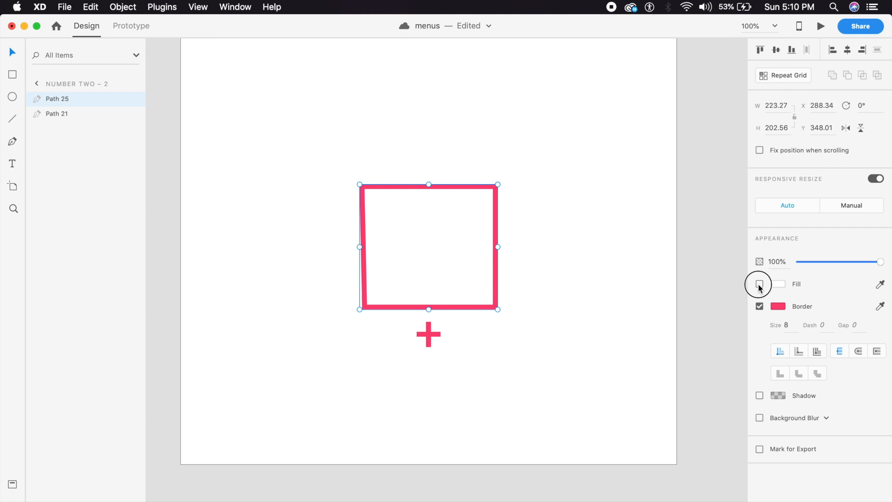
pyautogui.click(880, 284)
pyautogui.click(777, 306)
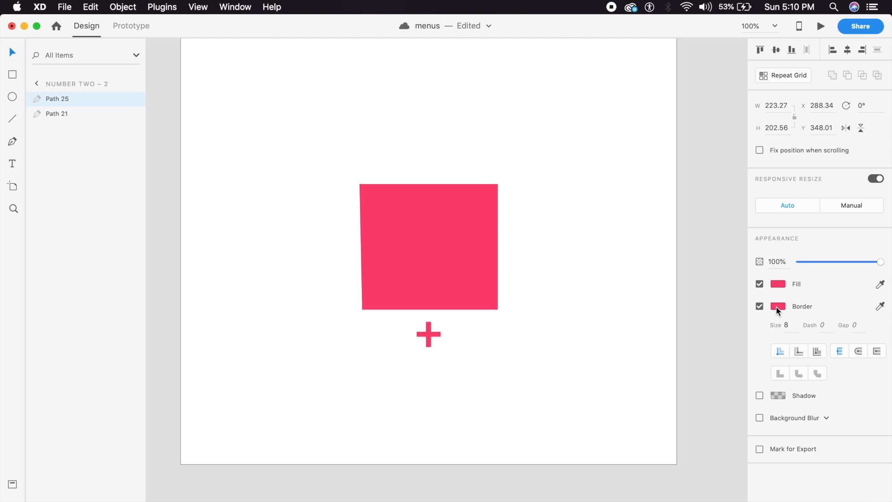
pyautogui.click(625, 355)
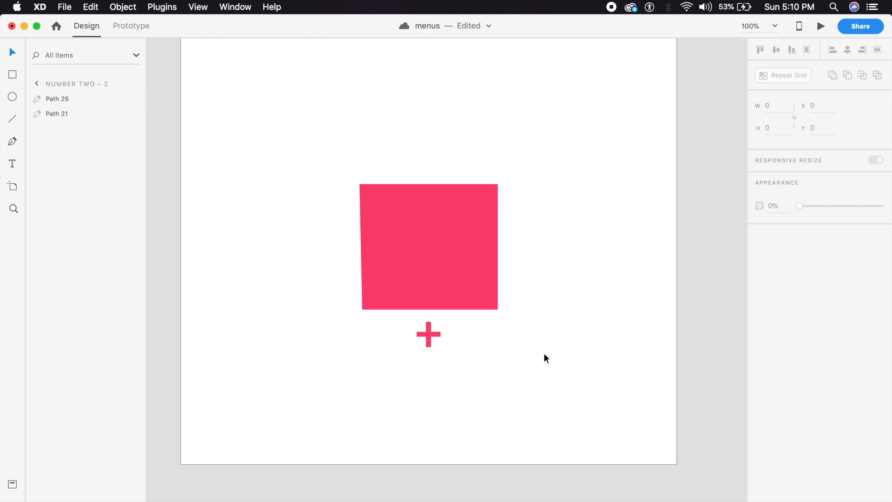
pyautogui.scroll(5, 557, 358)
pyautogui.scroll(-5, 557, 358)
pyautogui.click(469, 256)
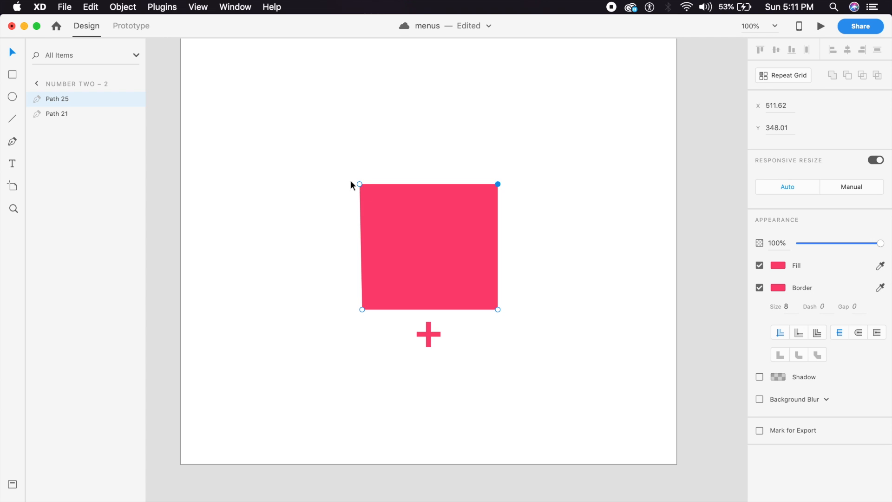
# Step: Straighten the pink square's left side
pyautogui.moveTo(360, 183); pyautogui.dragTo(363, 183)
pyautogui.click(372, 151)
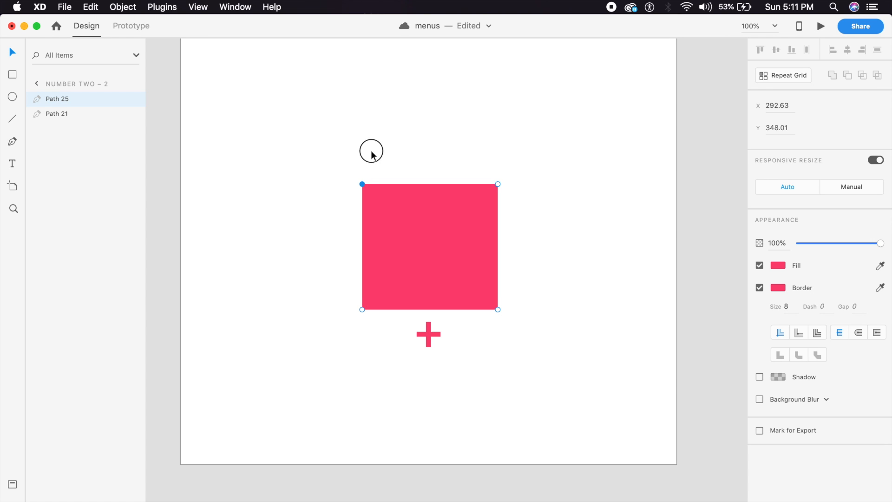
pyautogui.press('super+plus')
pyautogui.press('super+minus')
pyautogui.press('super+minus')
pyautogui.press('super+minus')
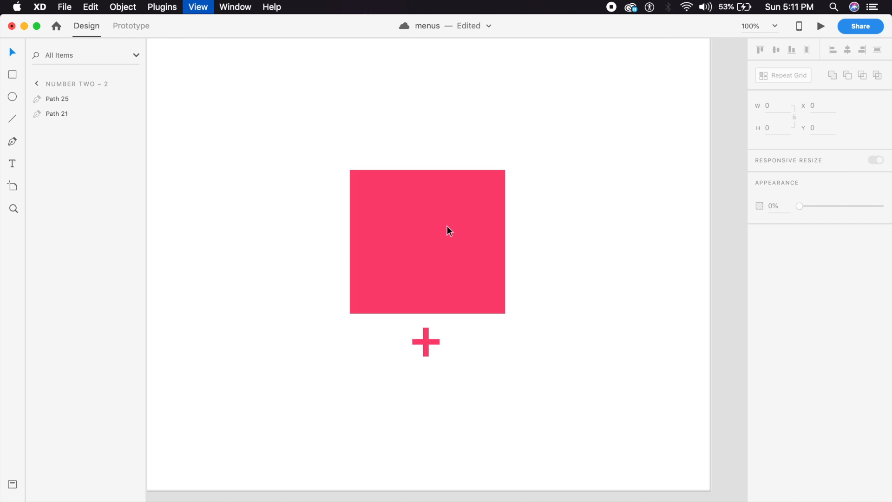
pyautogui.moveTo(460, 207); pyautogui.dragTo(422, 358)
pyautogui.moveTo(445, 259); pyautogui.dragTo(433, 419)
pyautogui.moveTo(401, 194); pyautogui.dragTo(384, 383)
# Step: Paste the menu labels and divider lines and position them on the pink square
pyautogui.press('super+minus')
pyautogui.press('super+minus')
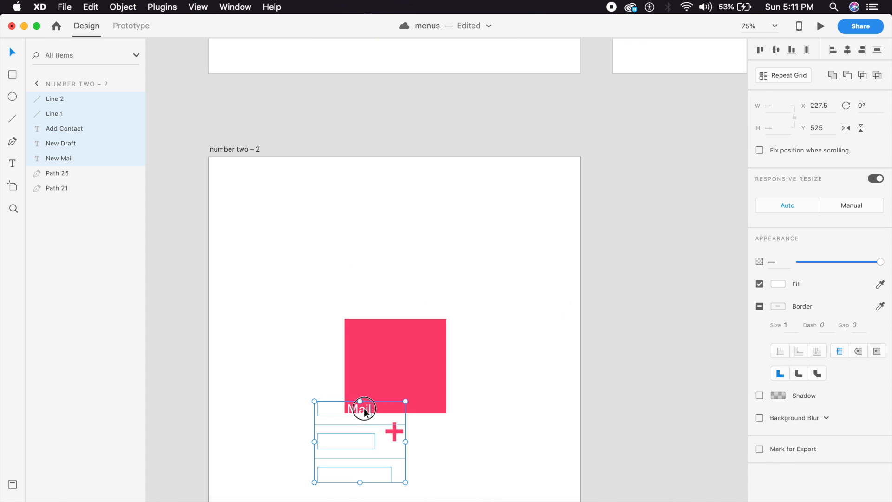
pyautogui.moveTo(364, 409); pyautogui.dragTo(429, 331)
pyautogui.press('Up')
pyautogui.press('Up')
pyautogui.press('Up')
pyautogui.press('Up')
pyautogui.press('Up')
pyautogui.press('Up')
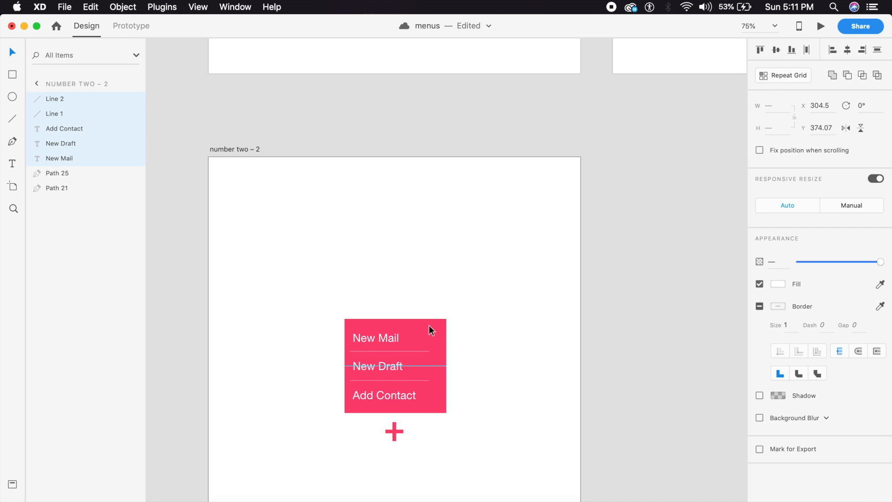
pyautogui.click(434, 302)
pyautogui.press('super+1')
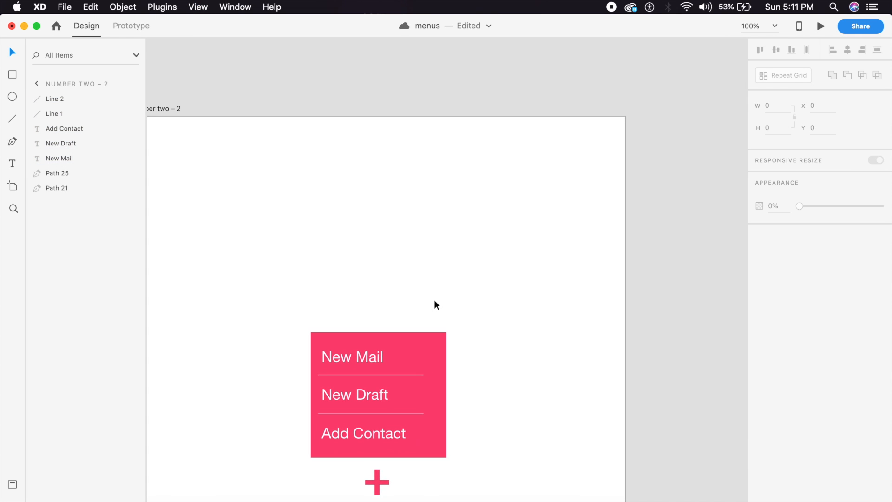
pyautogui.scroll(-3, 434, 300)
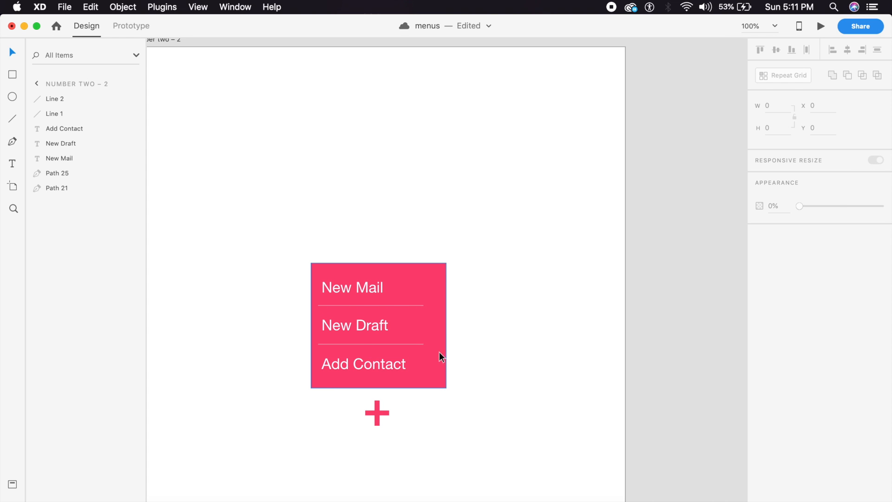
# Step: Group New Mail, New Draft, Add Contact and the two divider lines
pyautogui.click(343, 360)
pyautogui.keyDown('shift'); pyautogui.click(368, 344); pyautogui.keyUp('shift')
pyautogui.keyDown('shift'); pyautogui.click(372, 325); pyautogui.keyUp('shift')
pyautogui.keyDown('shift'); pyautogui.click(383, 305); pyautogui.keyUp('shift')
pyautogui.keyDown('shift'); pyautogui.click(370, 288); pyautogui.keyUp('shift')
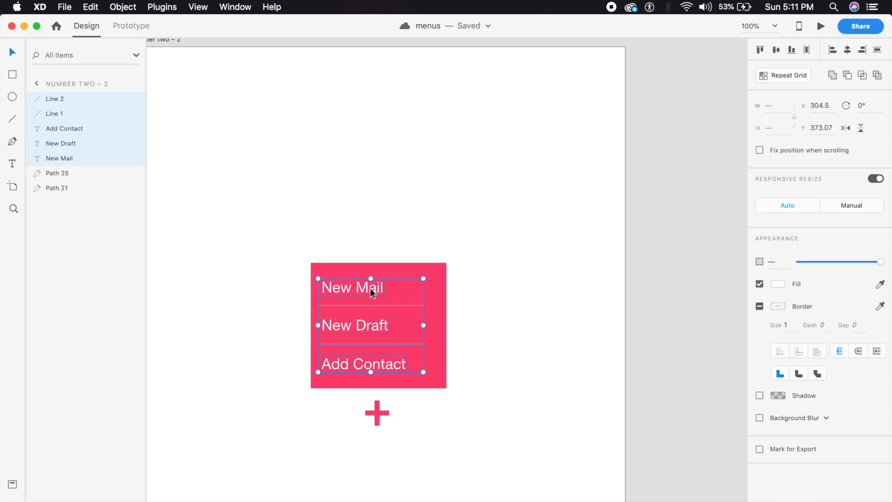
pyautogui.press('super+g')
# Step: Select the number two – 2 artboard, leaving the menu group in place
pyautogui.moveTo(371, 288); pyautogui.dragTo(371, 298)
pyautogui.press('super+z')
pyautogui.click(514, 266)
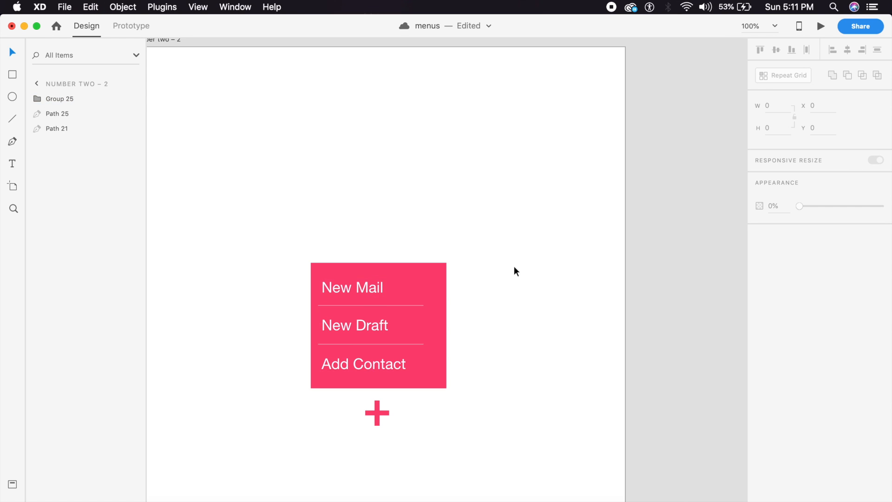
pyautogui.press('super+minus')
pyautogui.press('super+minus')
pyautogui.doubleClick(488, 271)
# Step: Duplicate the number two – 2 artboard as number two – 3
pyautogui.press('super+d')
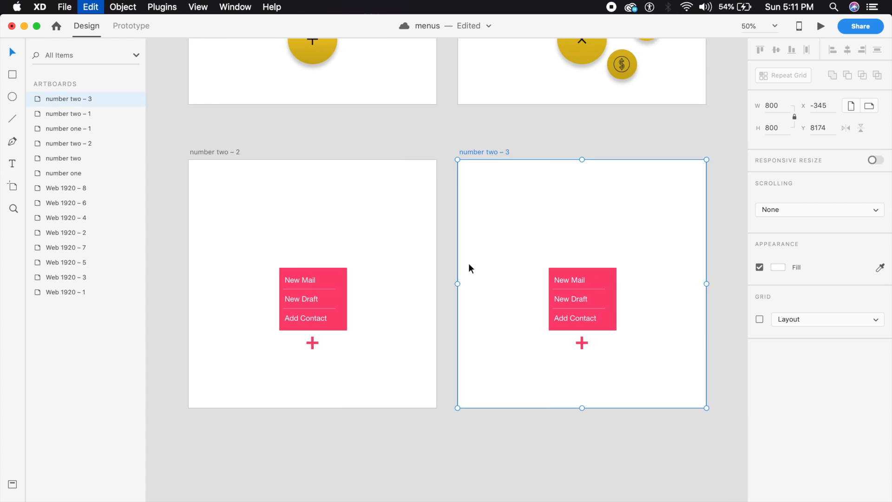
pyautogui.moveTo(287, 364); pyautogui.dragTo(469, 191)
pyautogui.press('super+plus')
pyautogui.press('super+plus')
pyautogui.press('super+plus')
pyautogui.press('super+plus')
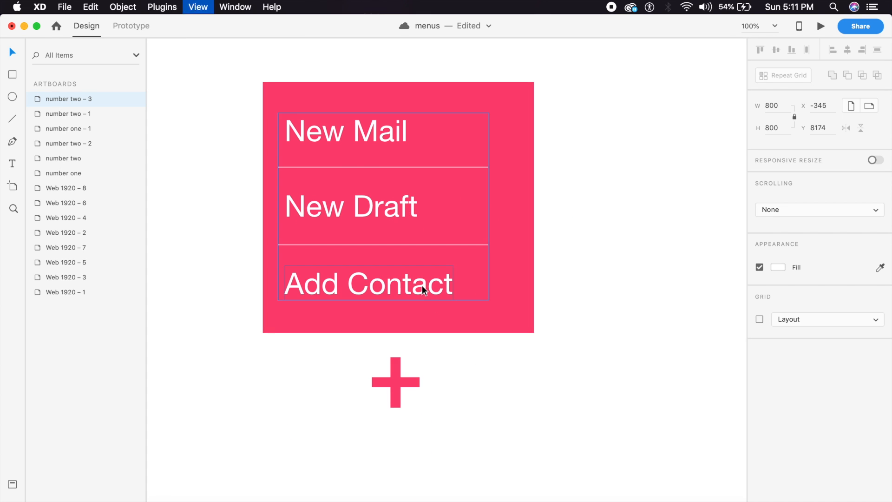
pyautogui.press('super+minus')
pyautogui.press('super+minus')
# Step: Move the menu text group down to Y 458.07 and hide it
pyautogui.click(420, 281)
pyautogui.moveTo(420, 280); pyautogui.dragTo(420, 332)
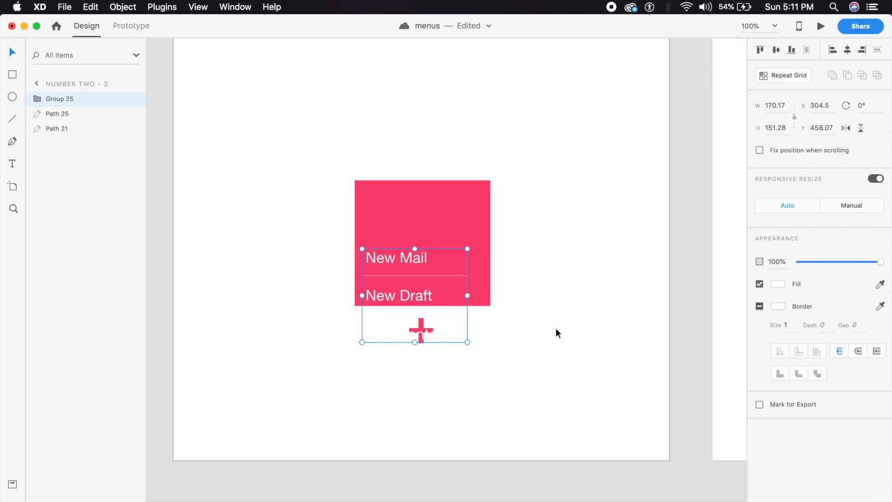
pyautogui.press('super+comma')
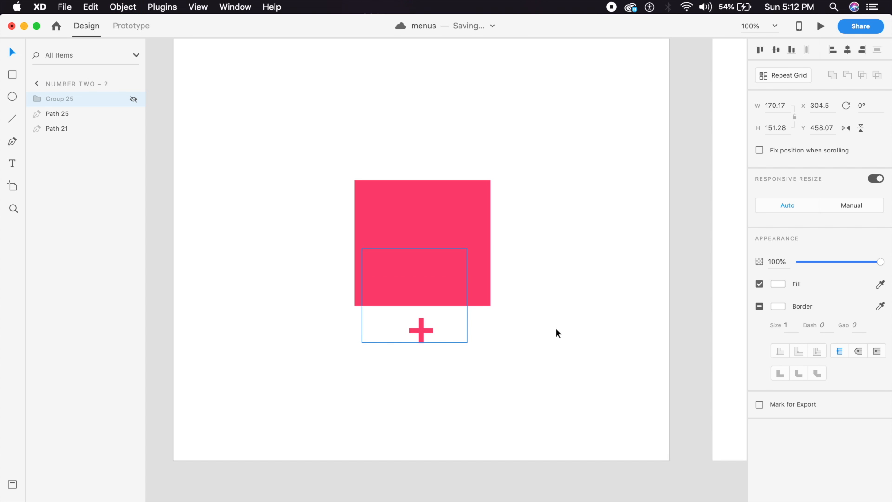
# Step: Remove the pink square's fill, keeping only its pink outline
pyautogui.click(478, 311)
pyautogui.click(467, 269)
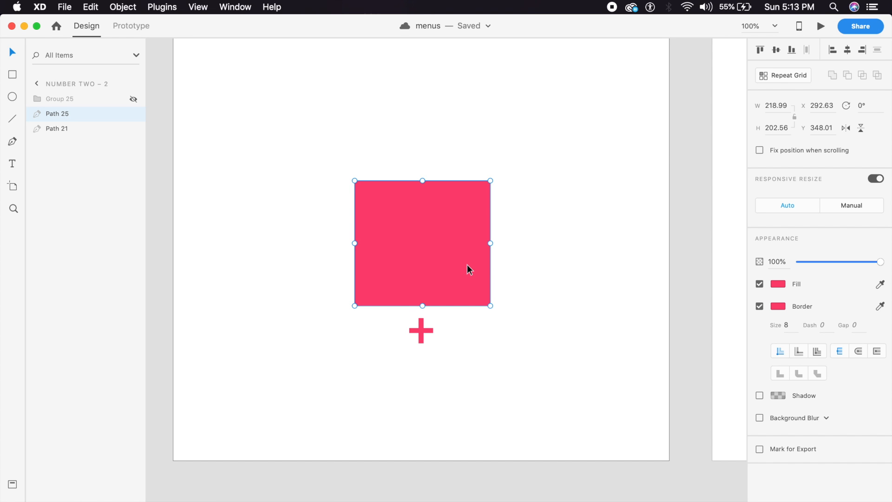
pyautogui.doubleClick(469, 268)
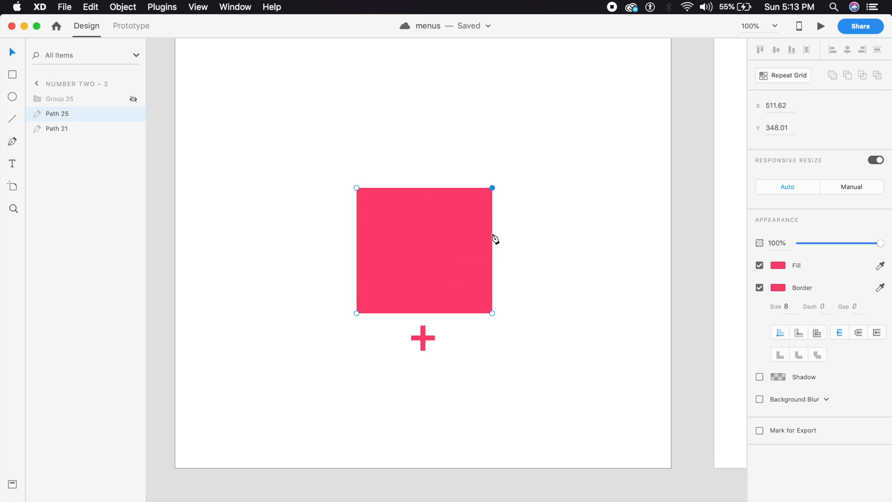
pyautogui.click(526, 244)
pyautogui.click(447, 237)
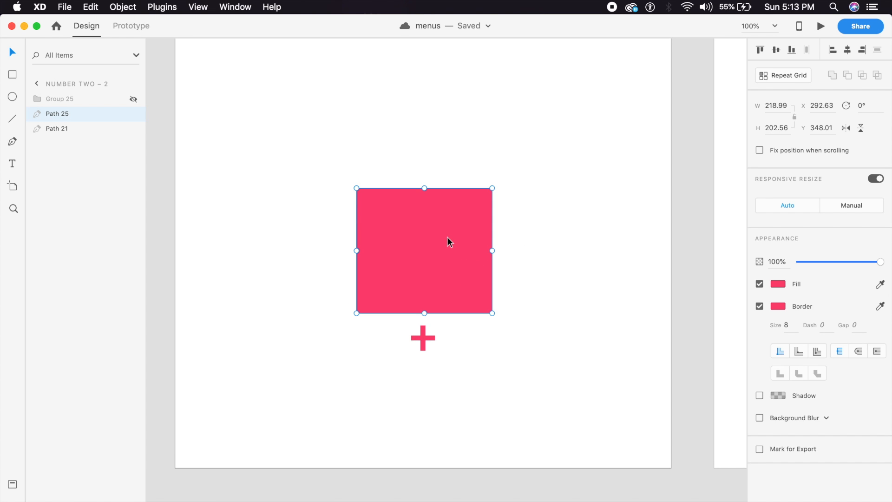
pyautogui.click(760, 284)
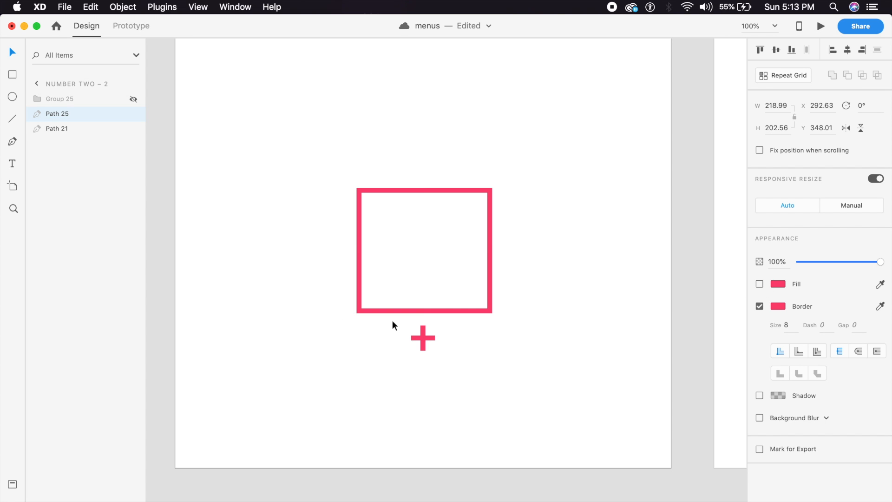
# Step: Shrink the outline to 146.53 × 135.54 and place it around the plus sign
pyautogui.doubleClick(448, 311)
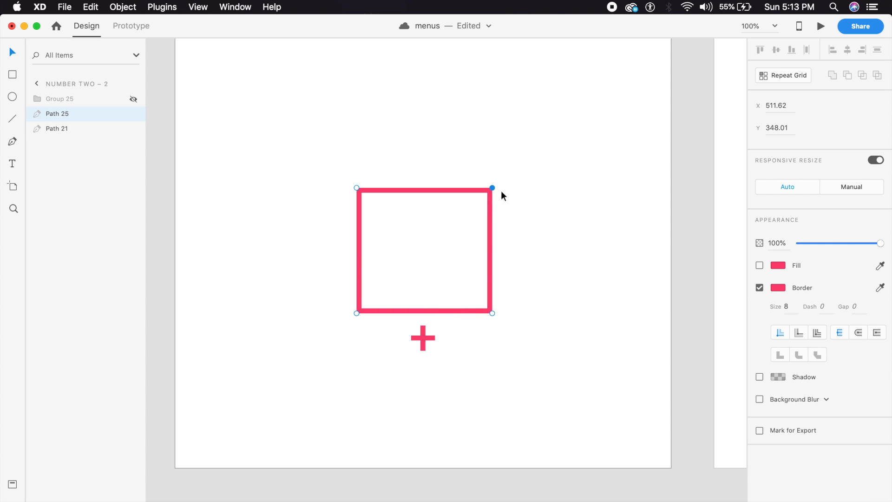
pyautogui.press('super+equal')
pyautogui.press('space')
pyautogui.moveTo(490, 221); pyautogui.dragTo(489, 252)
pyautogui.press('super+minus')
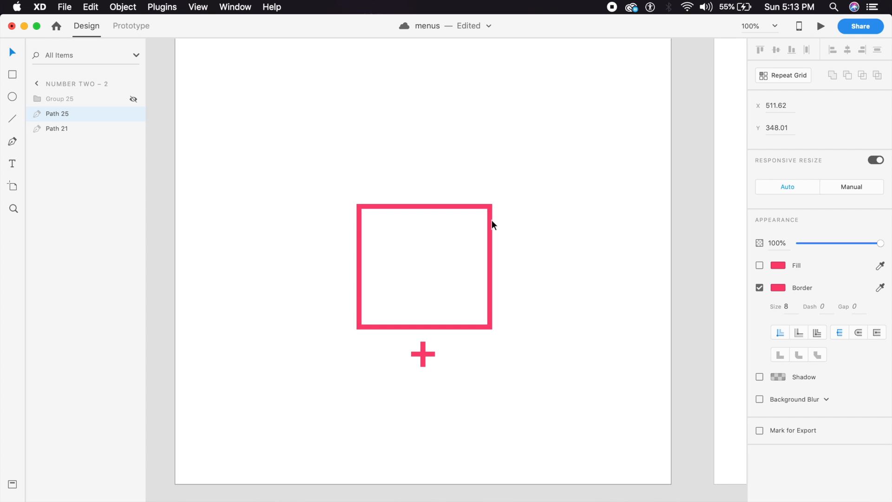
pyautogui.press('Escape')
pyautogui.moveTo(492, 203); pyautogui.dragTo(447, 245)
pyautogui.moveTo(444, 295); pyautogui.dragTo(464, 363)
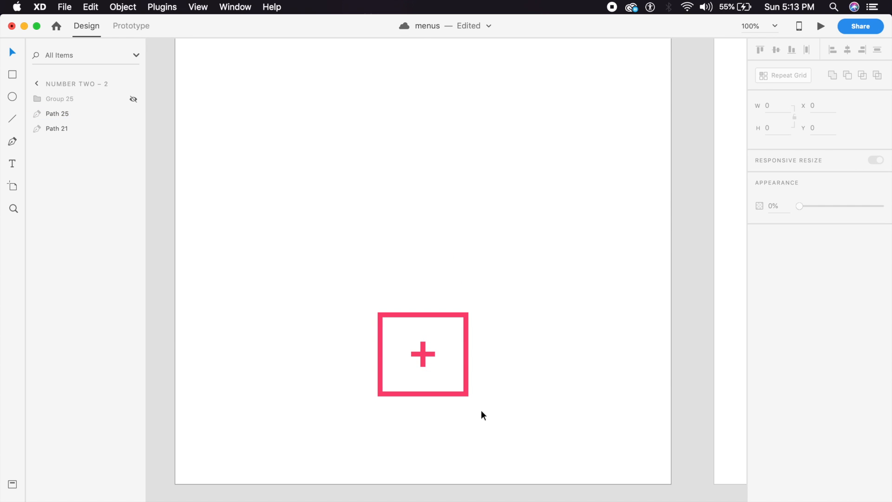
pyautogui.press('super+2')
# Step: Shrink the square a bit more and centre it on the plus sign
pyautogui.scroll(-5, 483, 307)
pyautogui.click(509, 267)
pyautogui.click(491, 253)
pyautogui.moveTo(497, 215); pyautogui.dragTo(465, 245)
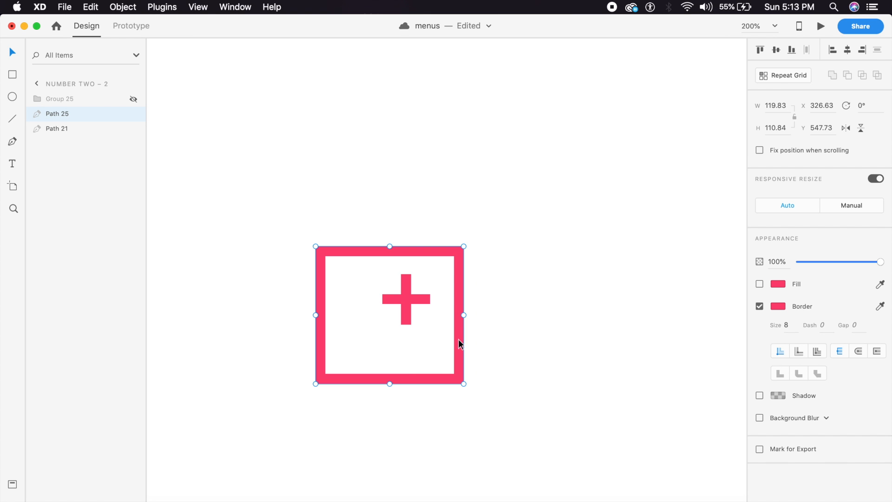
pyautogui.moveTo(458, 342); pyautogui.dragTo(474, 331)
# Step: Smooth all four corner anchors so the outline becomes a rounded ring
pyautogui.click(504, 361)
pyautogui.doubleClick(474, 353)
pyautogui.doubleClick(479, 368)
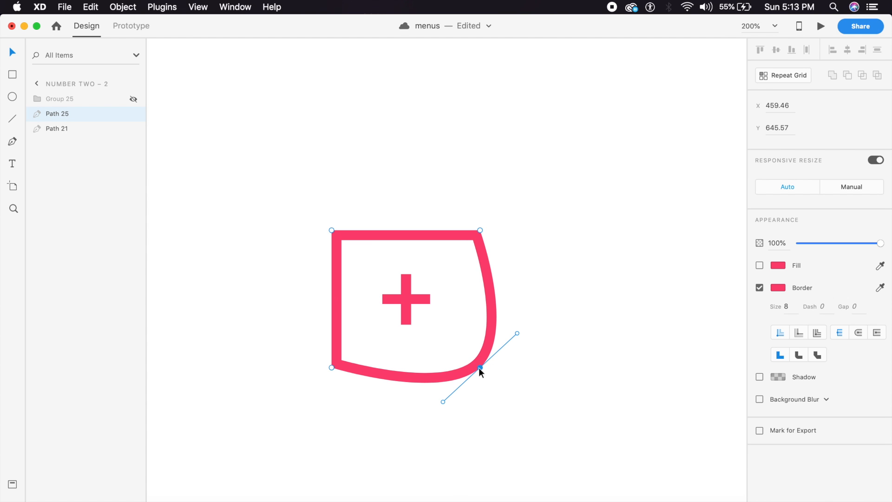
pyautogui.doubleClick(481, 231)
pyautogui.doubleClick(332, 230)
pyautogui.doubleClick(332, 368)
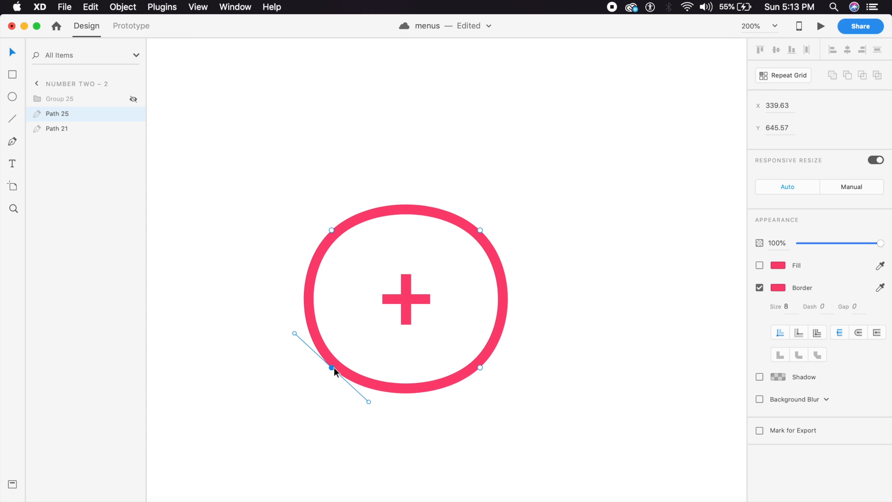
pyautogui.click(452, 404)
pyautogui.press('super+minus')
pyautogui.press('super+equal')
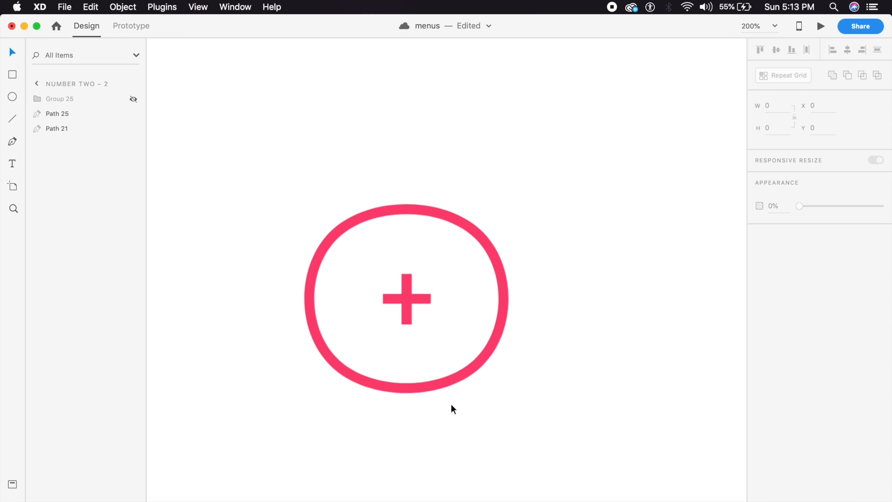
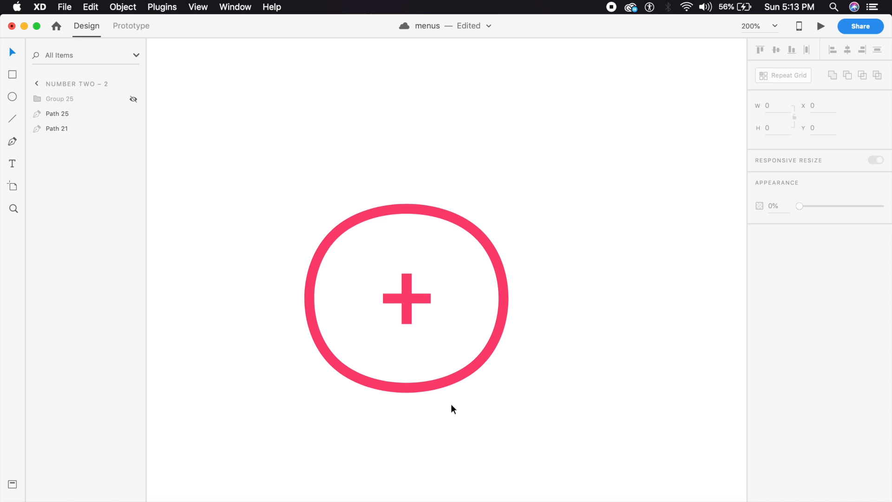
# Step: Save, then draw a guide ellipse over the pink ring and send it behind the ring
pyautogui.press('super+s')
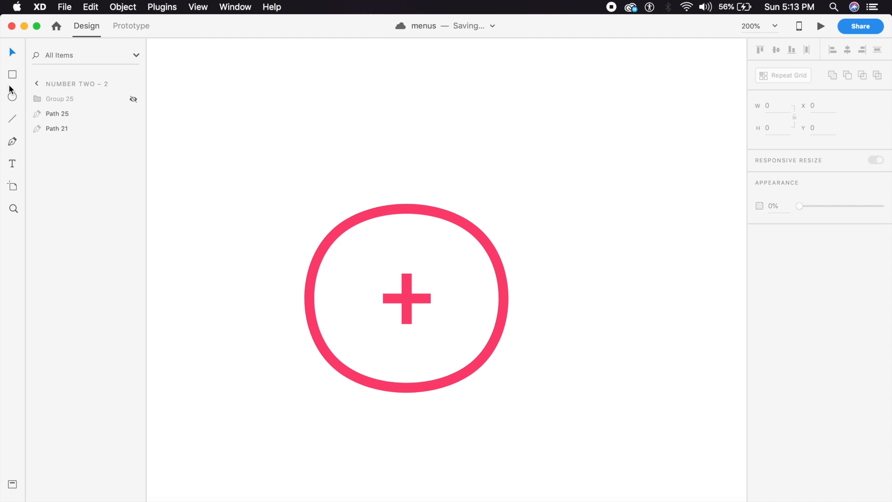
pyautogui.moveTo(313, 192); pyautogui.dragTo(513, 487)
pyautogui.moveTo(446, 245); pyautogui.dragTo(441, 251)
pyautogui.press('super+bracketleft')
pyautogui.press('super+bracketleft')
pyautogui.press('super+bracketleft')
pyautogui.click(544, 237)
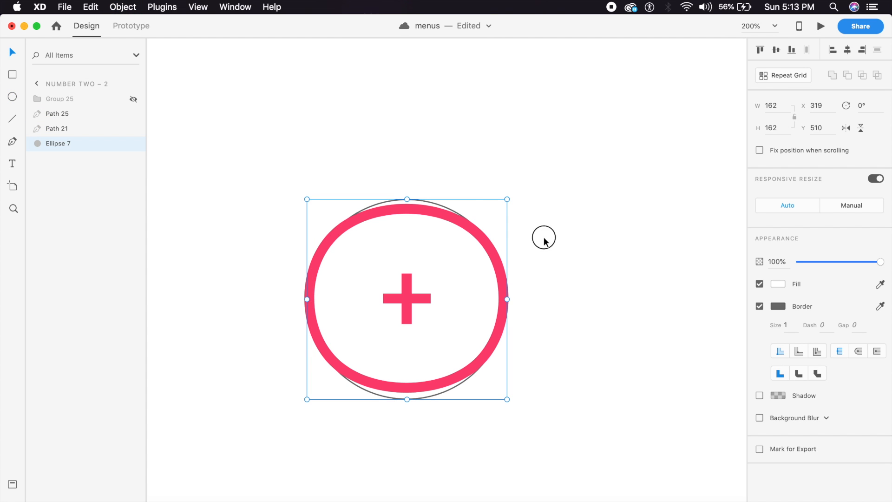
# Step: Drag the ring's top and bottom Bézier handles outward to match the guide circle
pyautogui.click(473, 232)
pyautogui.doubleClick(472, 232)
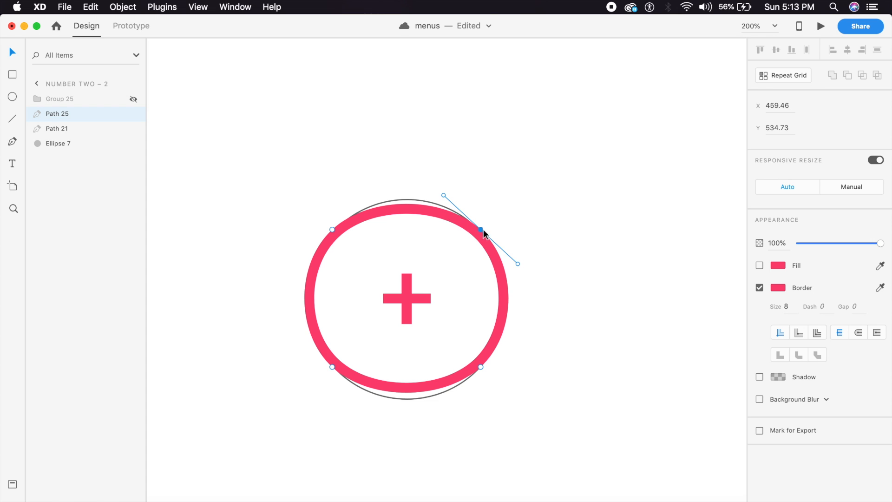
pyautogui.moveTo(444, 196); pyautogui.dragTo(436, 183)
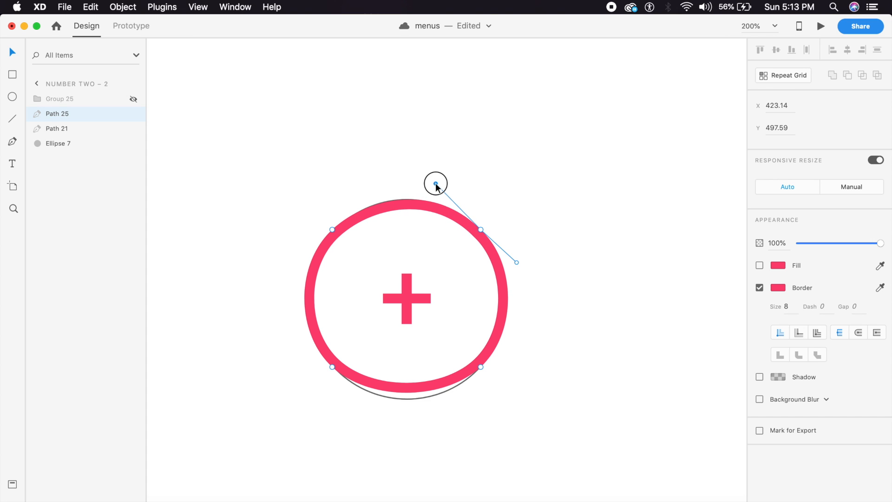
pyautogui.click(481, 367)
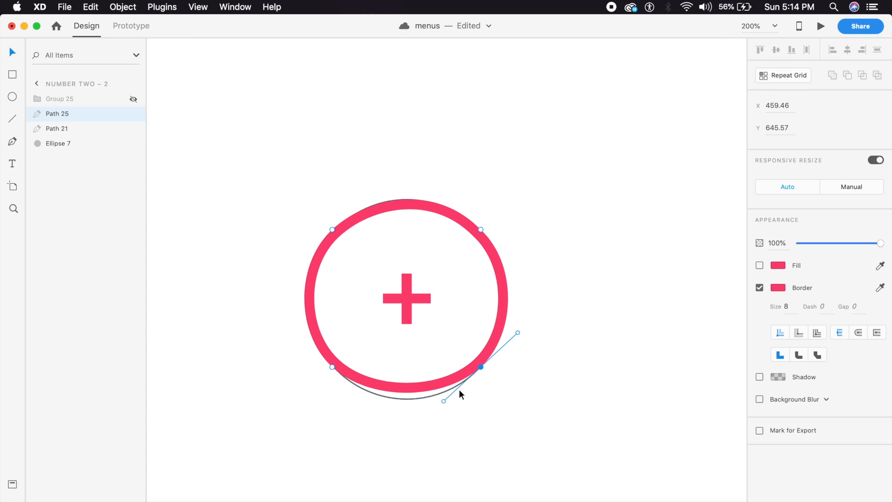
pyautogui.moveTo(443, 401); pyautogui.dragTo(435, 418)
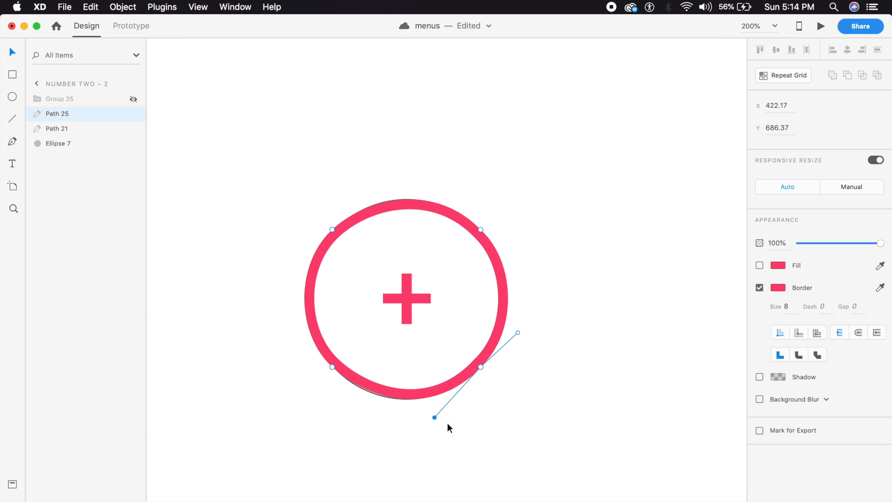
pyautogui.click(500, 411)
# Step: Delete the guide ellipse and zoom out to see the whole artboard
pyautogui.click(440, 314)
pyautogui.click(448, 381)
pyautogui.click(75, 143)
pyautogui.press('Delete')
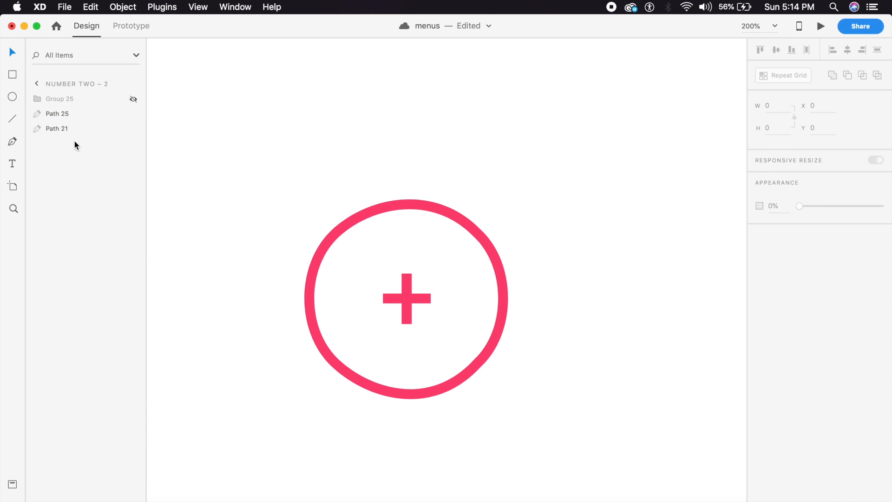
pyautogui.press('super+minus')
pyautogui.moveTo(461, 220); pyautogui.dragTo(444, 296)
# Step: In Prototype mode, set the pink ring button's transition duration to 0.5 s
pyautogui.click(130, 26)
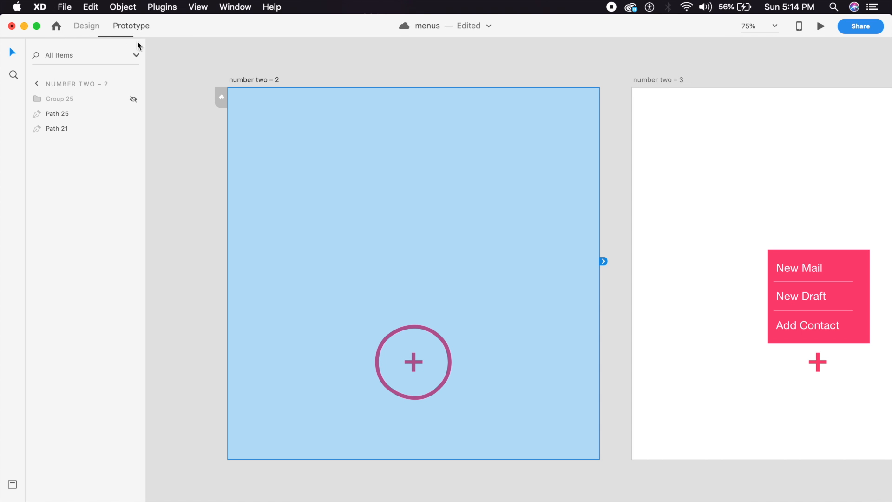
pyautogui.click(450, 365)
pyautogui.moveTo(450, 365); pyautogui.dragTo(558, 328)
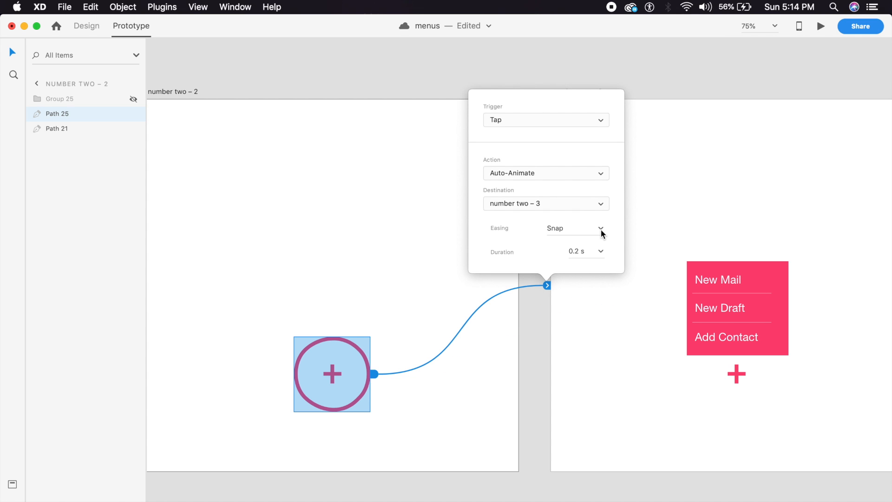
pyautogui.click(603, 251)
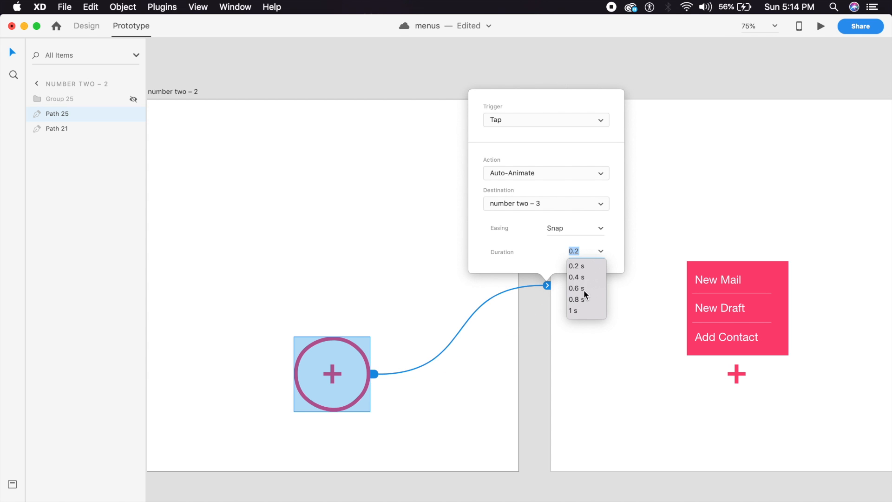
pyautogui.write('0.5')
pyautogui.press('Return')
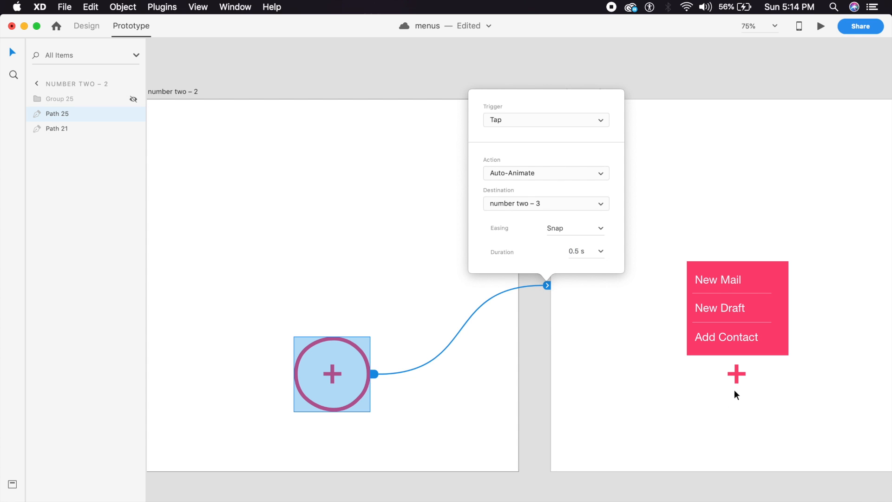
# Step: Rotate the menu artboard's plus 45° so it becomes an X
pyautogui.click(736, 374)
pyautogui.hscroll(6, 219, 75)
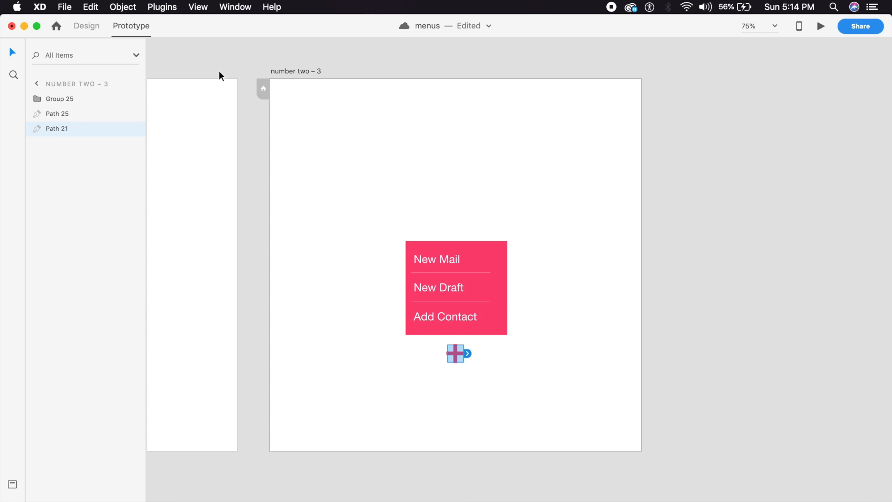
pyautogui.click(91, 27)
pyautogui.press('super+equal')
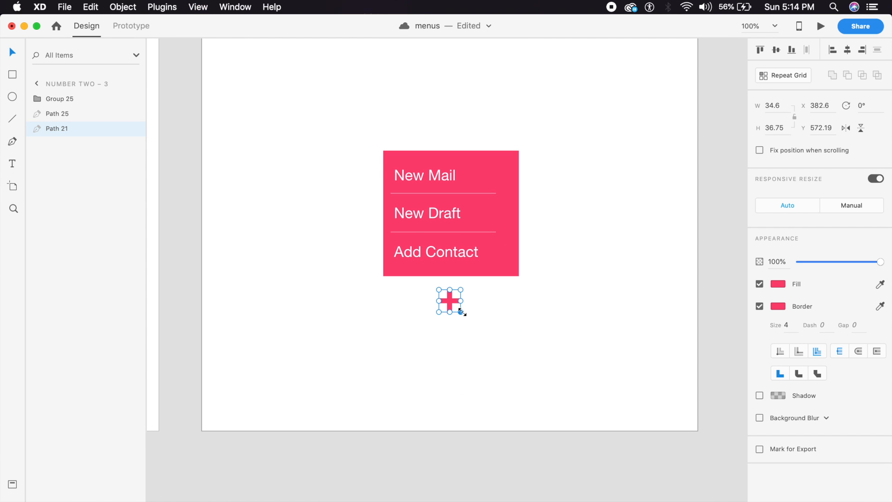
pyautogui.moveTo(464, 314); pyautogui.dragTo(479, 297)
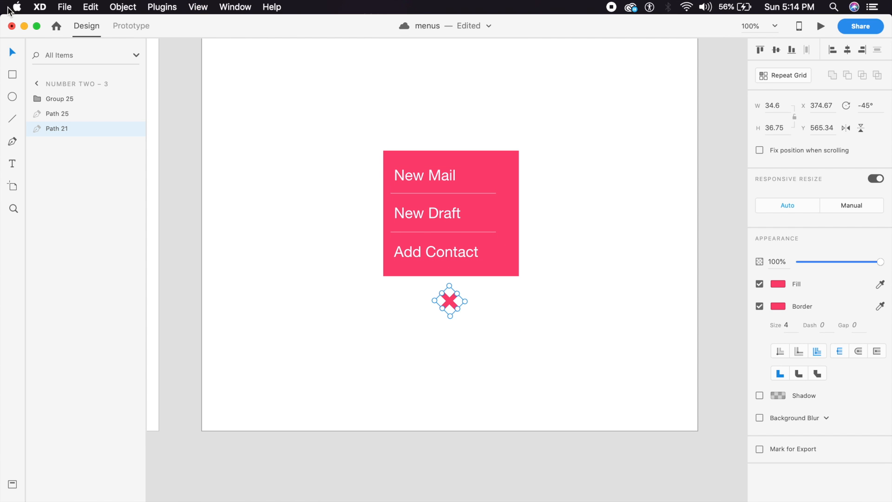
# Step: Link the X back to 'number two – 2' with Auto-Animate and open the preview
pyautogui.click(123, 33)
pyautogui.press('super+minus')
pyautogui.moveTo(469, 306); pyautogui.dragTo(236, 318)
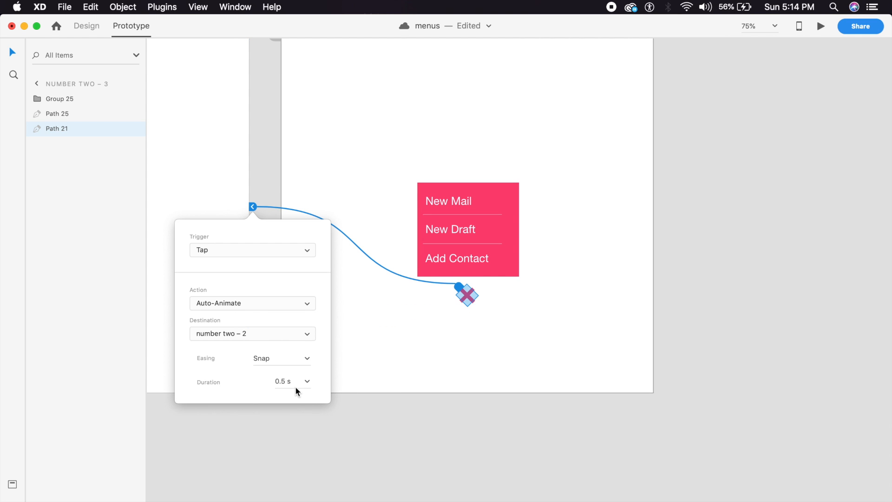
pyautogui.click(308, 382)
pyautogui.click(290, 398)
pyautogui.press('super+Return')
pyautogui.moveTo(374, 28); pyautogui.dragTo(426, 27)
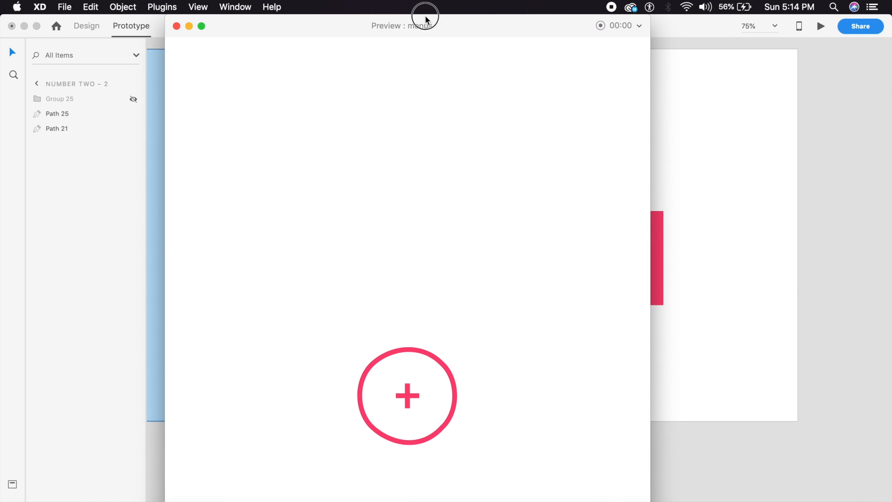
# Step: Toggle the menu open and closed six times in the preview, then close it and zoom out
pyautogui.click(415, 401)
pyautogui.click(408, 395)
pyautogui.click(407, 396)
pyautogui.click(407, 394)
pyautogui.click(406, 393)
pyautogui.click(406, 395)
pyautogui.click(407, 399)
pyautogui.click(407, 398)
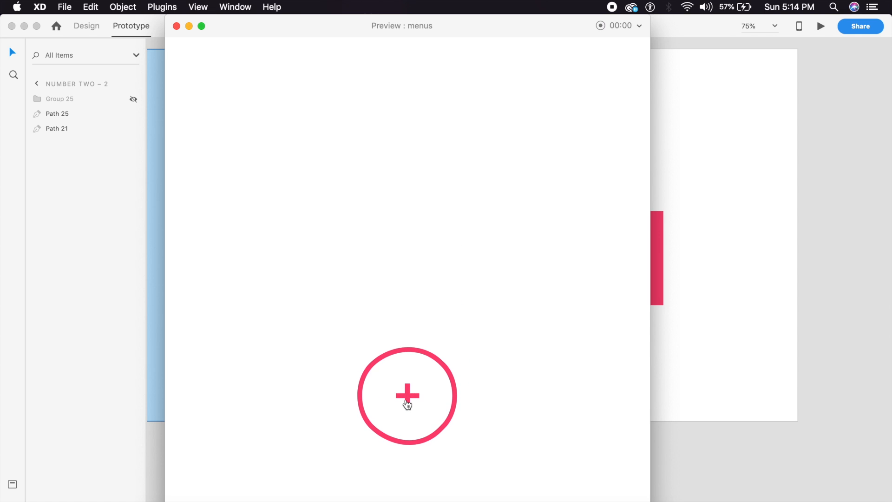
pyautogui.click(407, 400)
pyautogui.click(407, 399)
pyautogui.click(406, 400)
pyautogui.click(406, 397)
pyautogui.click(176, 26)
pyautogui.press('super+minus')
pyautogui.press('super+minus')
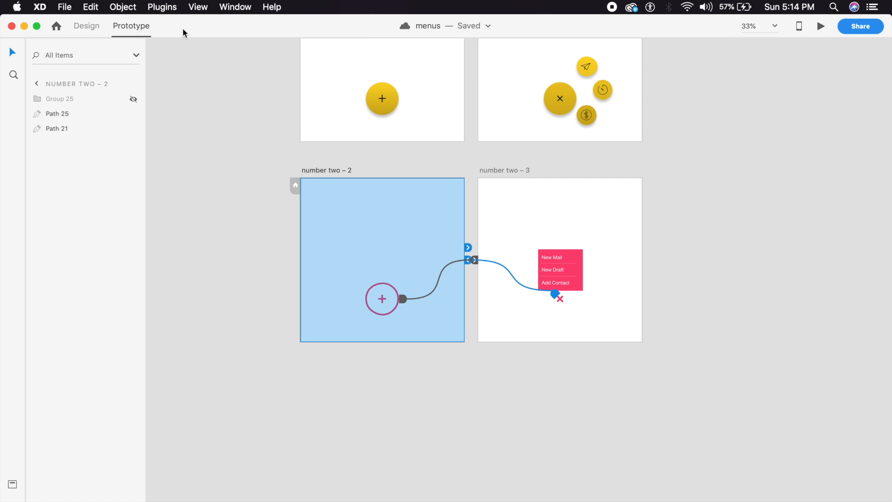
# Step: Alt-drag artboard 'number two – 2' to create 'number two – 4' below it
pyautogui.click(89, 26)
pyautogui.moveTo(322, 177); pyautogui.dragTo(319, 370)
pyautogui.press('super+plus')
pyautogui.press('super+plus')
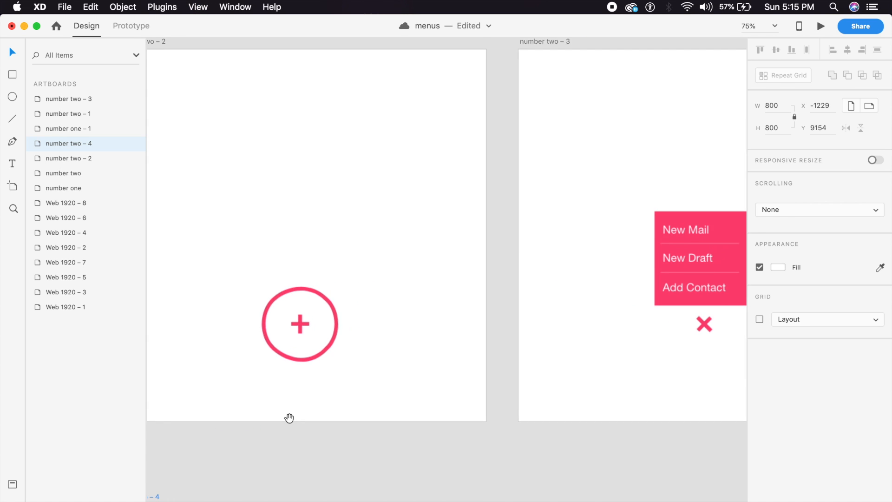
pyautogui.moveTo(288, 418); pyautogui.dragTo(433, 142)
pyautogui.moveTo(295, 224)
pyautogui.mouseDown()
pyautogui.moveTo(309, 221)
pyautogui.moveTo(299, 223)
pyautogui.mouseUp()
pyautogui.scroll(-5, 458, 374)
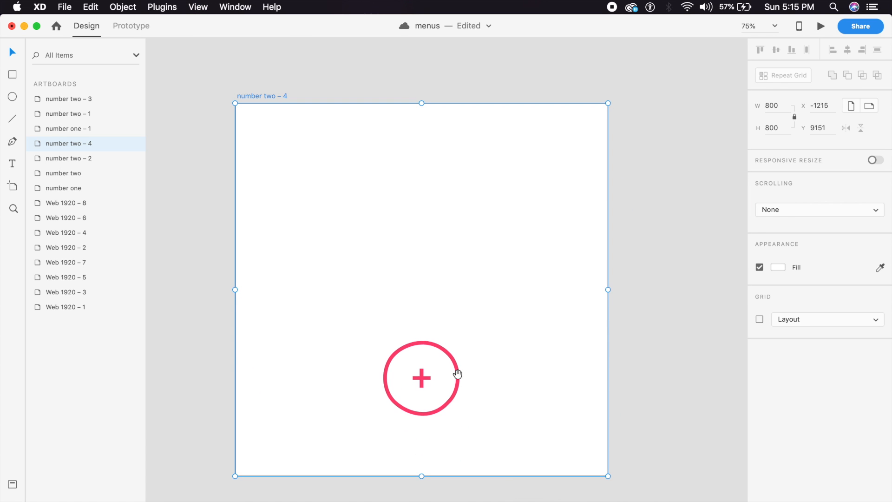
# Step: Delete the plus sign and the pink ring from 'number two – 4'
pyautogui.click(424, 380)
pyautogui.press('Delete')
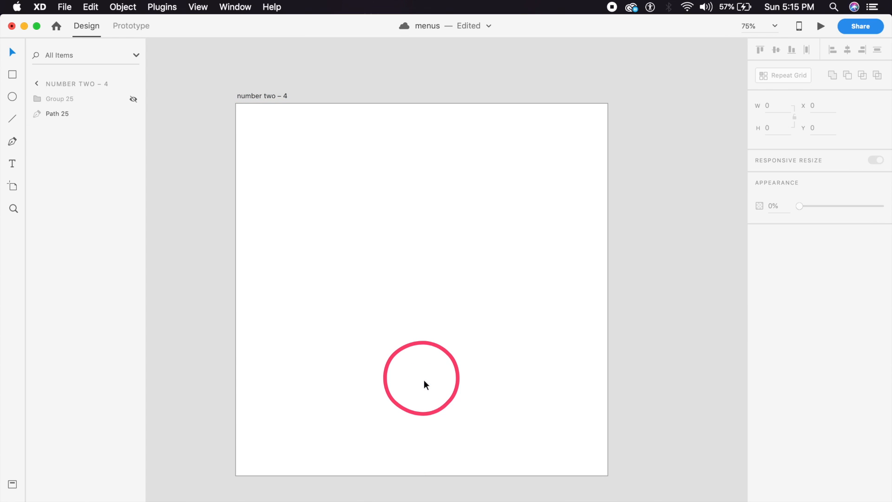
pyautogui.click(457, 375)
pyautogui.press('Delete')
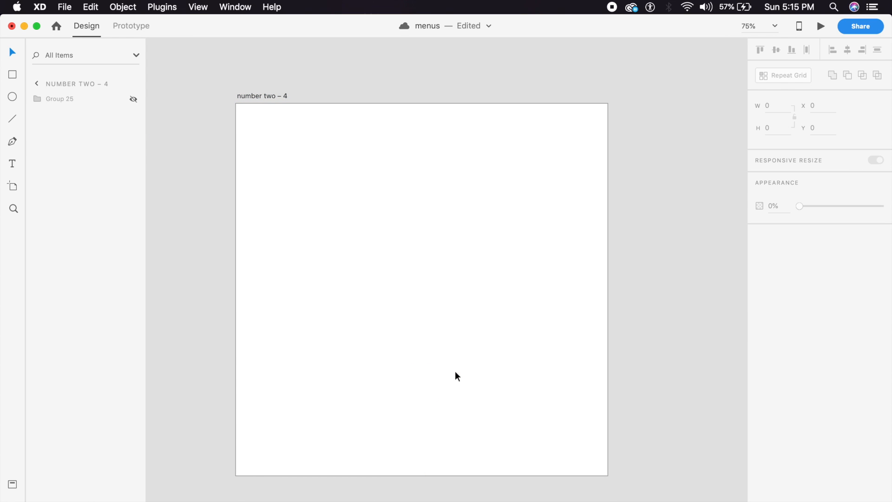
# Step: Paste the blue plus button from 'number one' into 'number two – 4'
pyautogui.scroll(-3, 456, 371)
pyautogui.scroll(10, 452, 218)
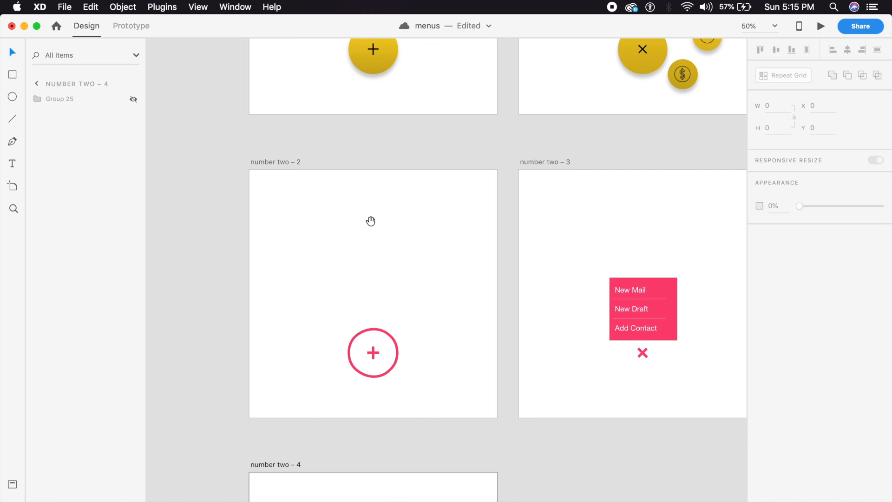
pyautogui.scroll(10, 371, 221)
pyautogui.click(390, 157)
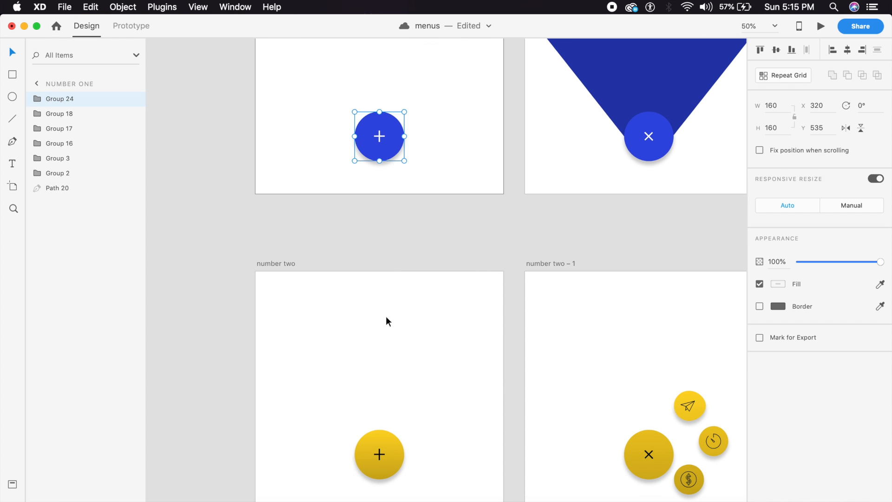
pyautogui.scroll(-15, 388, 321)
pyautogui.click(402, 362)
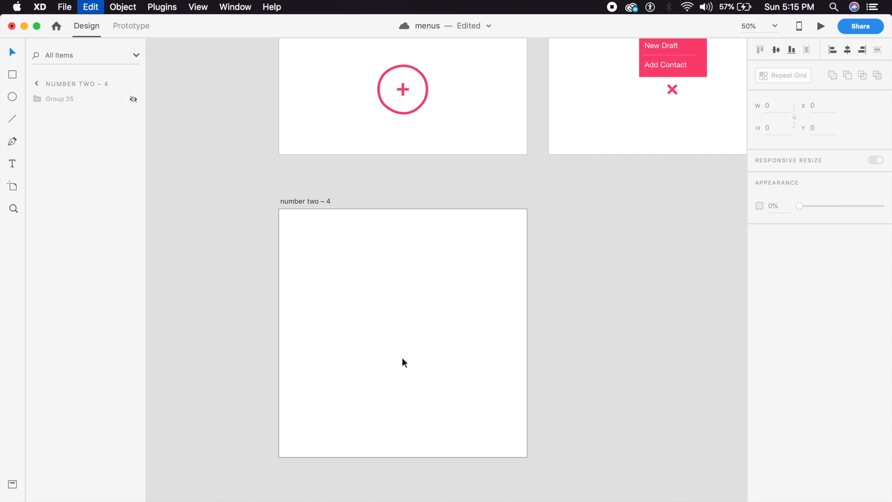
pyautogui.press('super+v')
pyautogui.press('super+plus')
# Step: Change the pasted button's circle fill to black
pyautogui.scroll(-5, 402, 359)
pyautogui.press('super+plus')
pyautogui.doubleClick(435, 245)
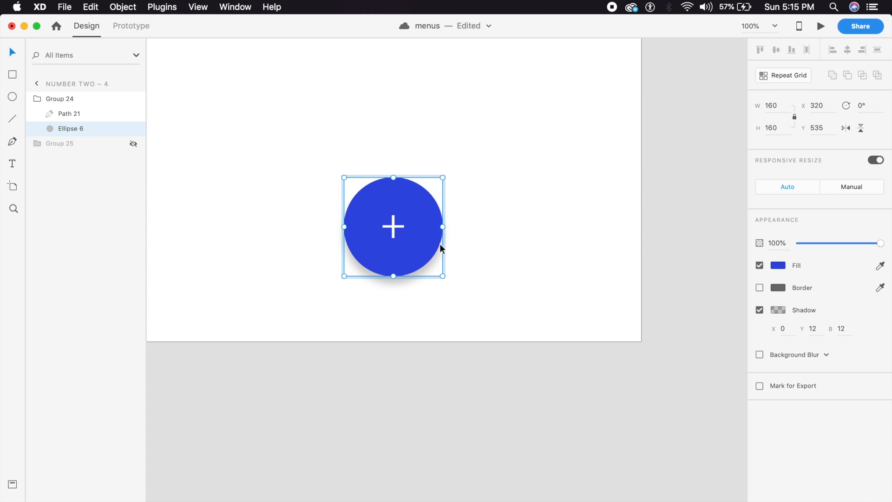
pyautogui.click(779, 266)
pyautogui.moveTo(695, 272); pyautogui.dragTo(599, 322)
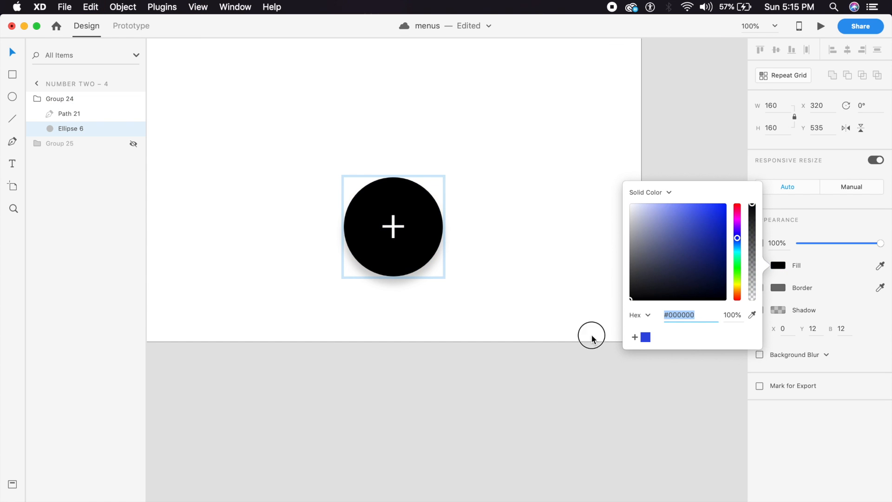
pyautogui.click(550, 369)
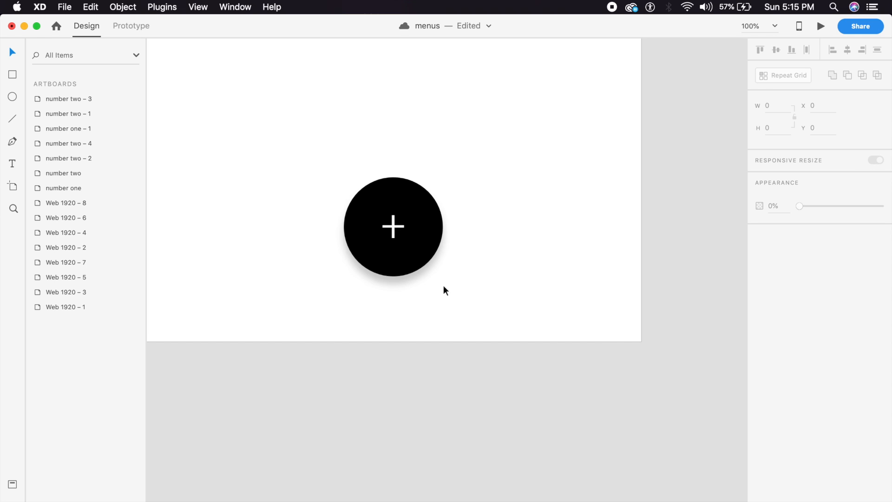
# Step: Turn on a border of size 2 for the plus sign inside the button
pyautogui.doubleClick(392, 229)
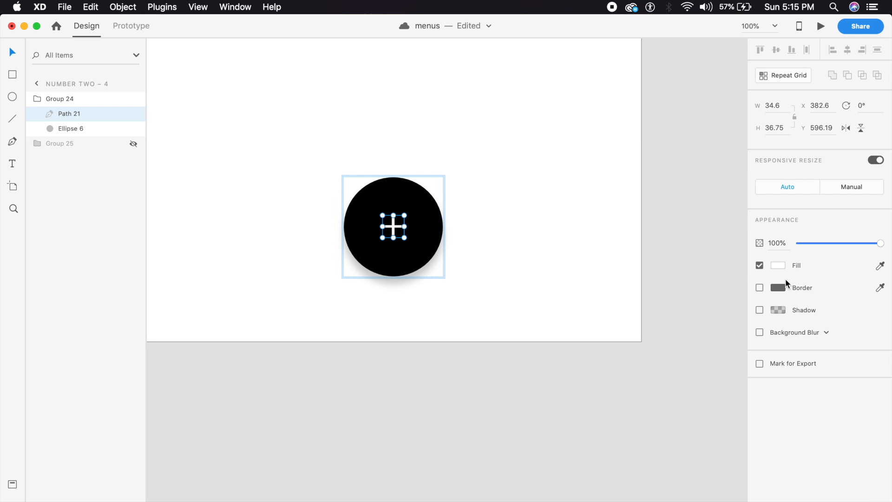
pyautogui.click(760, 288)
pyautogui.click(778, 288)
pyautogui.click(791, 307)
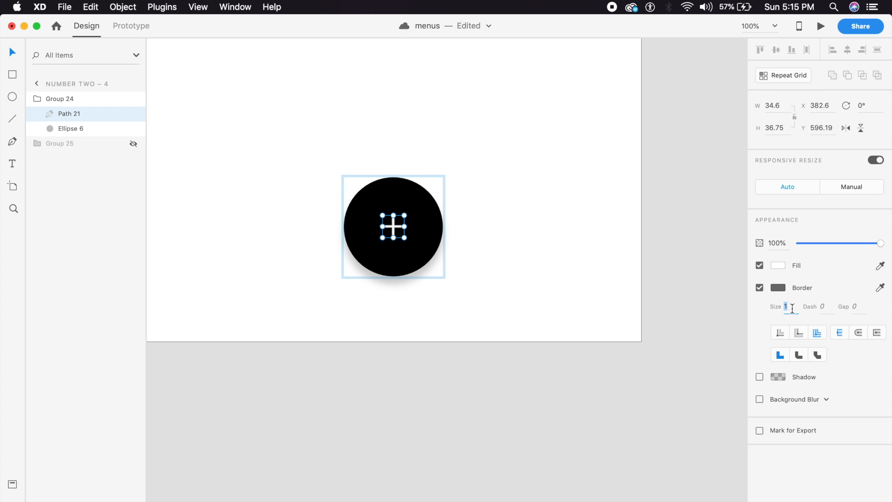
pyautogui.write('2')
pyautogui.press('Return')
pyautogui.click(780, 288)
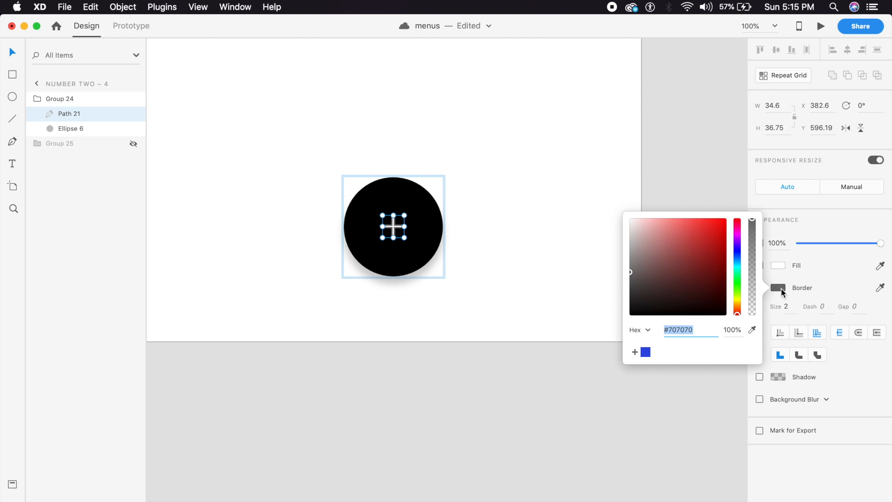
pyautogui.click(545, 186)
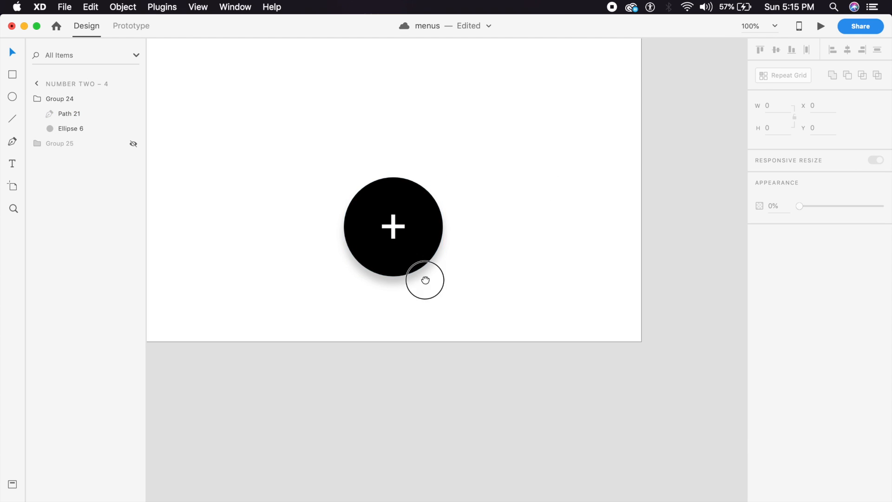
# Step: Select the black circle button and zoom the canvas out to 75%
pyautogui.scroll(3, 424, 279)
pyautogui.hscroll(-1, 424, 279)
pyautogui.click(437, 313)
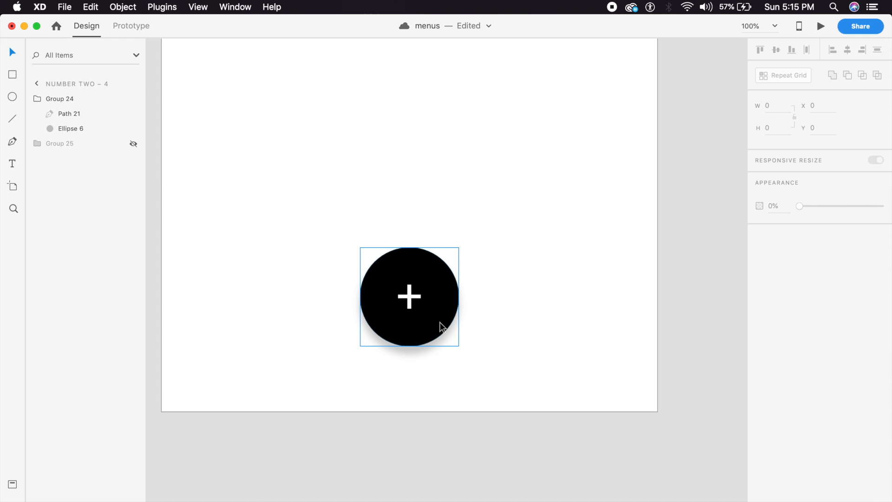
pyautogui.press('super+minus')
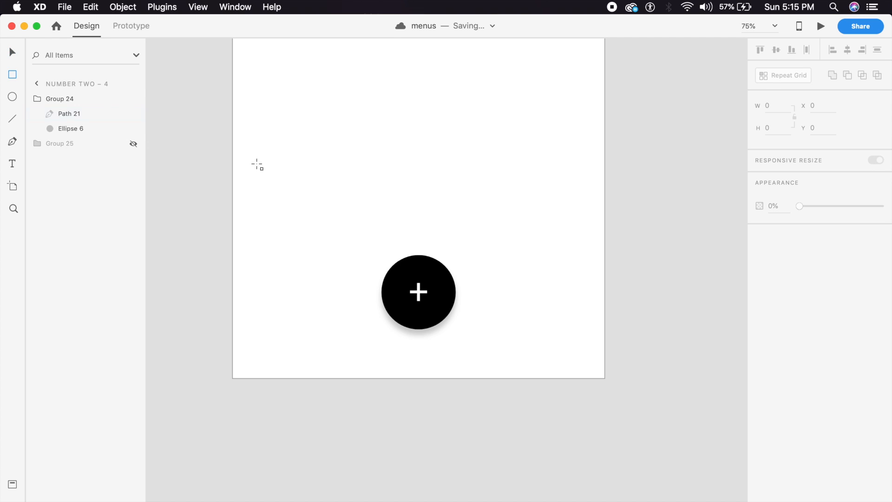
# Step: Draw a 405×534 rectangle for the menu panel
pyautogui.moveTo(271, 82); pyautogui.dragTo(459, 330)
pyautogui.click(203, 201)
pyautogui.click(384, 233)
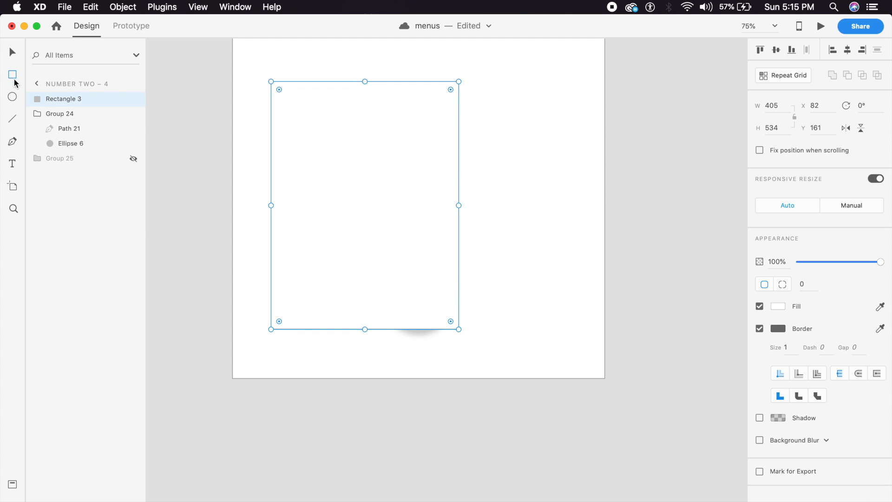
# Step: Add a borderless black 405×94 bar along the panel's bottom
pyautogui.moveTo(271, 285)
pyautogui.mouseDown()
pyautogui.moveTo(418, 328)
pyautogui.moveTo(459, 329)
pyautogui.mouseUp()
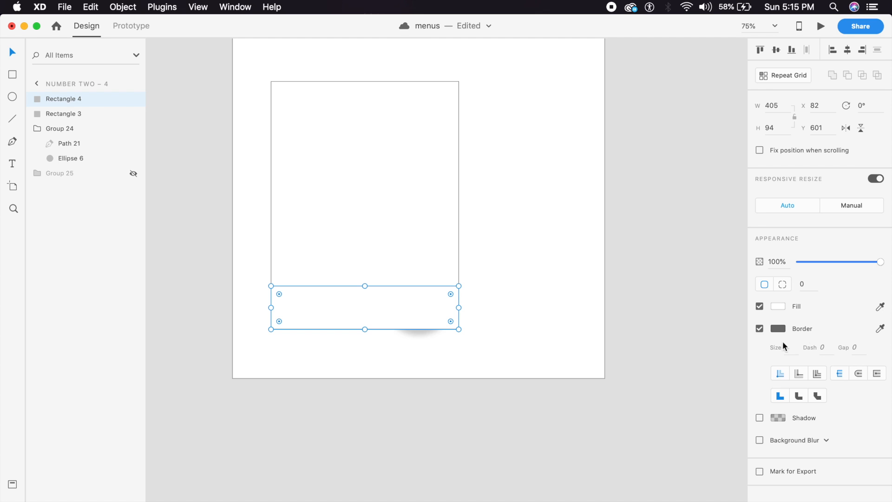
pyautogui.click(759, 328)
pyautogui.click(784, 308)
pyautogui.moveTo(680, 303); pyautogui.dragTo(589, 396)
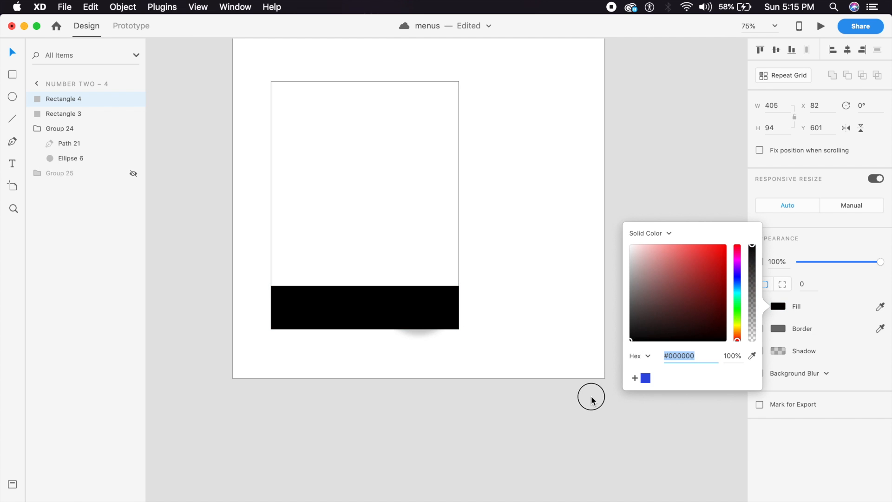
pyautogui.click(589, 395)
pyautogui.click(434, 315)
pyautogui.click(495, 313)
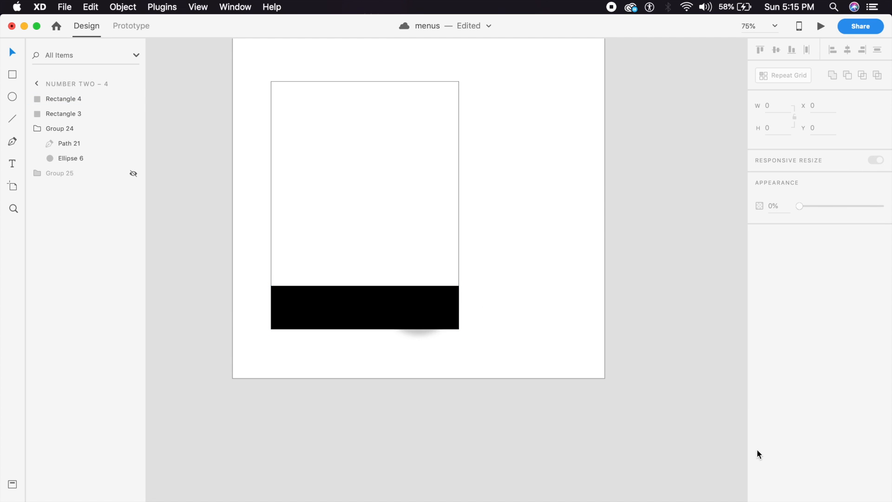
# Step: Import baseline-edit-24px.svg, move it to the bar's left side, and start a text box
pyautogui.click(790, 499)
pyautogui.moveTo(814, 433); pyautogui.dragTo(498, 292)
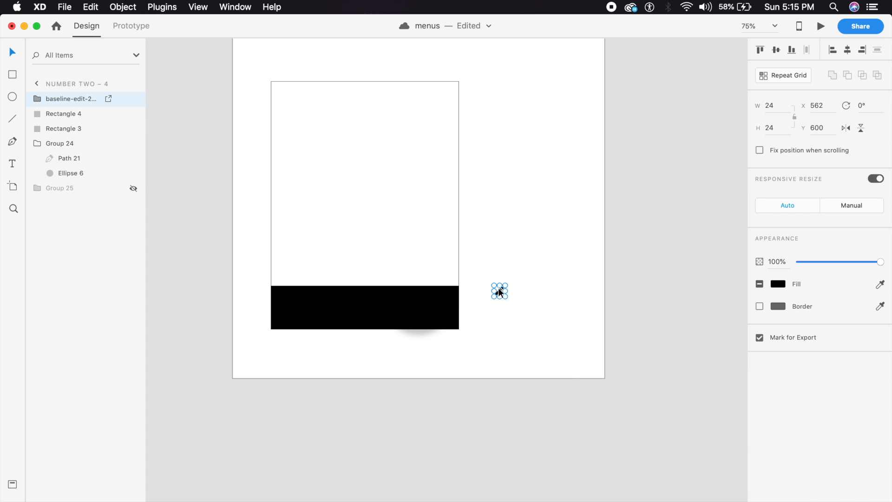
pyautogui.click(776, 285)
pyautogui.click(520, 279)
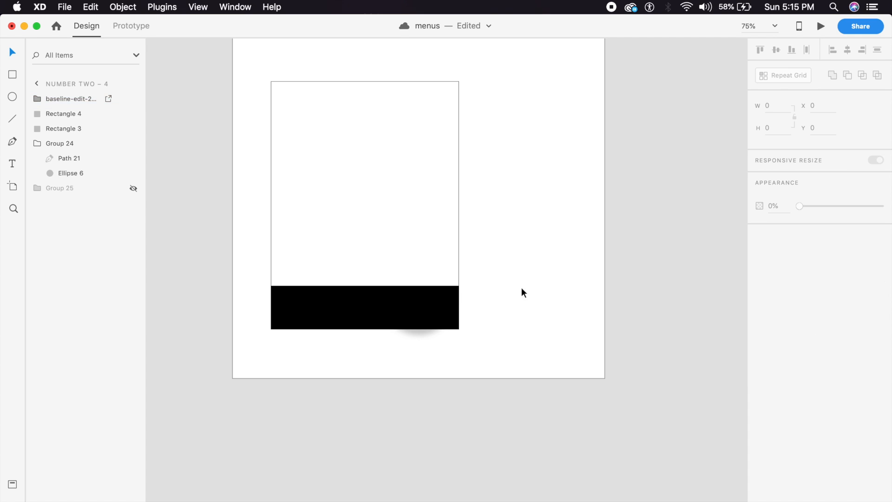
pyautogui.press('super+equal')
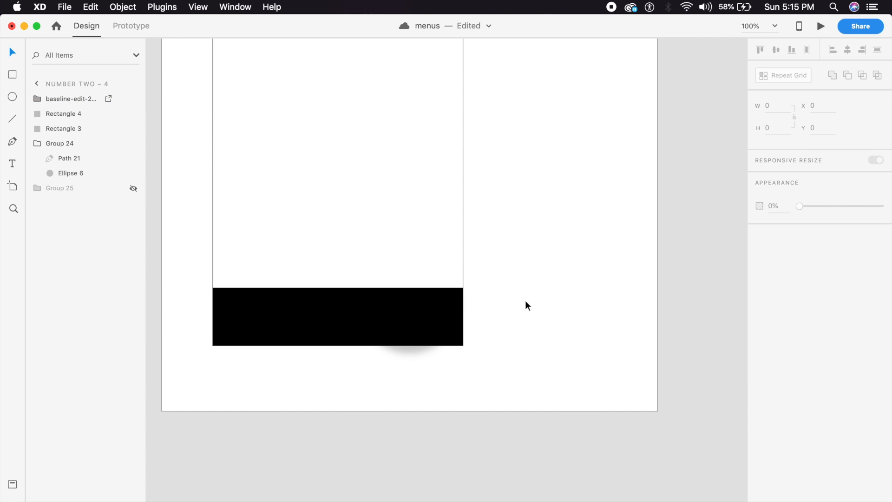
pyautogui.moveTo(516, 297); pyautogui.dragTo(235, 321)
pyautogui.click(258, 372)
pyautogui.press('t')
pyautogui.click(254, 315)
# Step: Type 'Compose New' into the black bar beside the pencil icon
pyautogui.write('Compose New')
pyautogui.press('Escape')
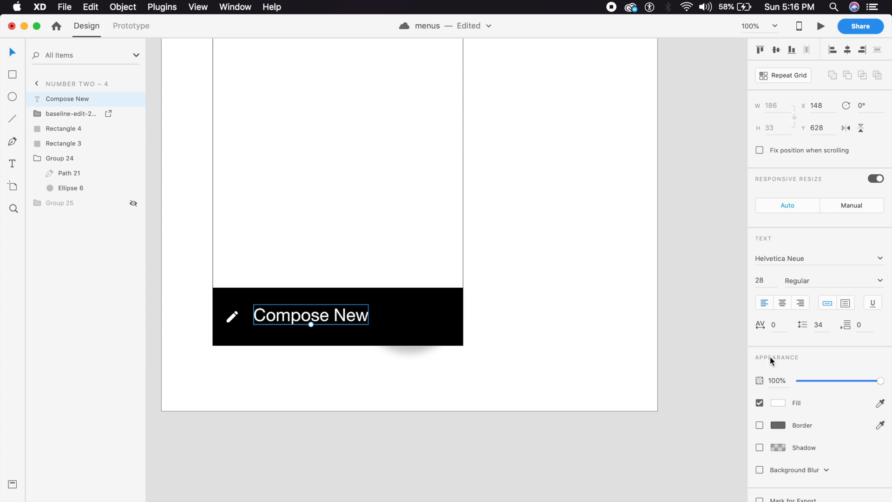
pyautogui.click(779, 403)
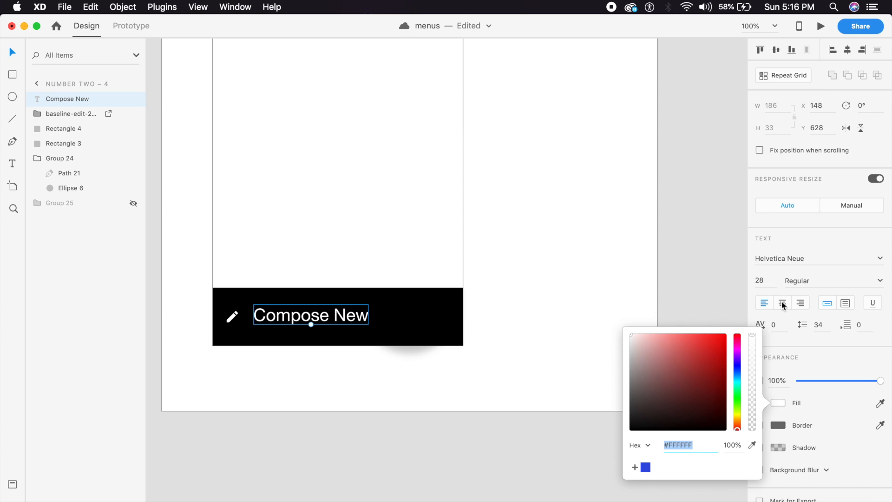
# Step: Set the 'Compose New' label to Roboto at size 20
pyautogui.click(765, 281)
pyautogui.write('20')
pyautogui.press('Return')
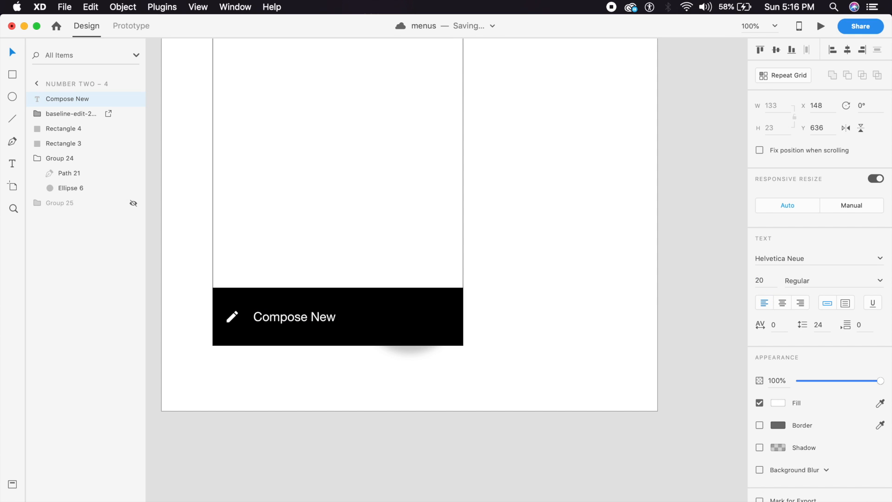
pyautogui.click(790, 258)
pyautogui.write('Ro')
pyautogui.press('Return')
pyautogui.click(493, 260)
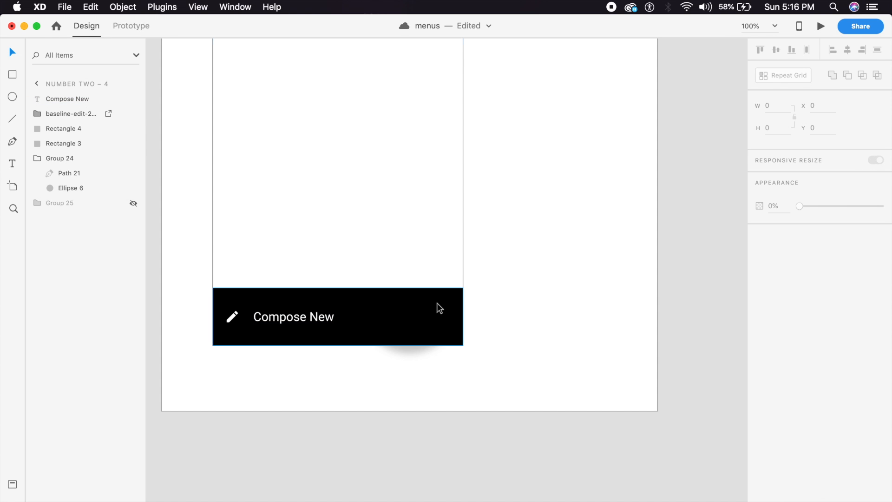
# Step: Remove the border from the large white panel rectangle
pyautogui.click(427, 173)
pyautogui.click(759, 329)
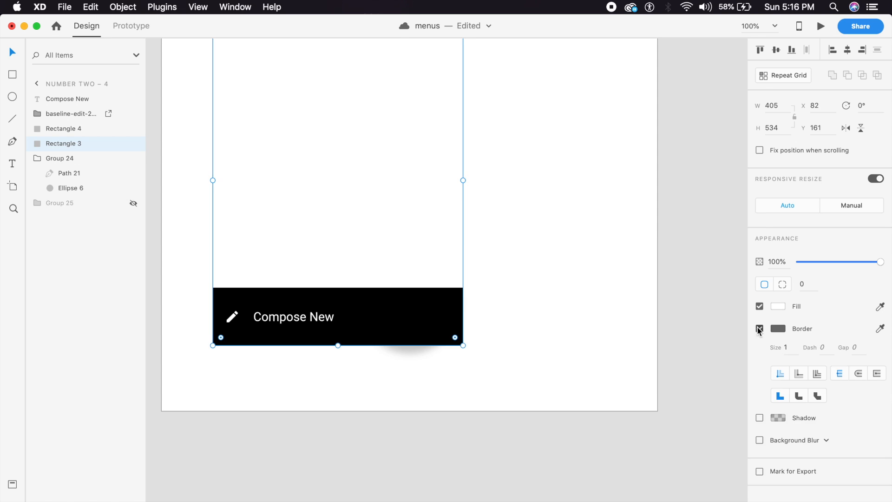
pyautogui.click(780, 307)
pyautogui.click(795, 339)
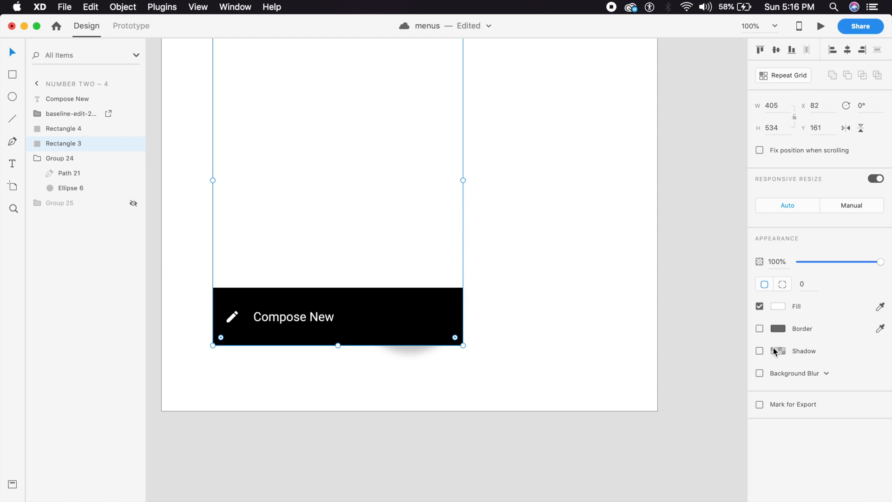
# Step: Give the panel a drop shadow with Y offset 6 and blur 12
pyautogui.click(760, 351)
pyautogui.click(811, 370)
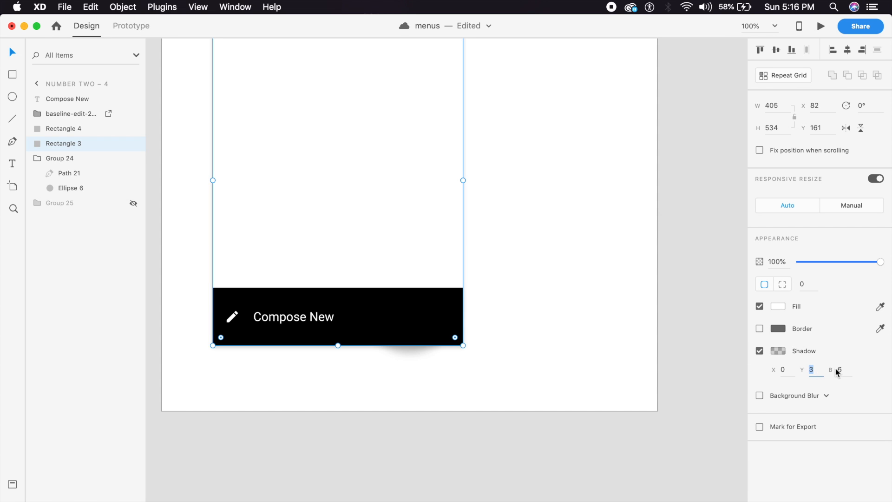
pyautogui.write('6')
pyautogui.click(852, 376)
pyautogui.write('12')
pyautogui.press('Return')
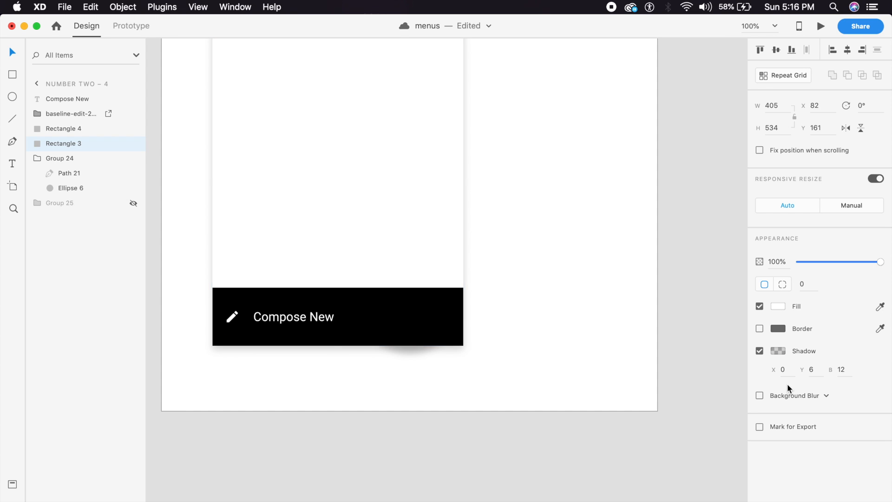
pyautogui.click(778, 351)
pyautogui.click(731, 394)
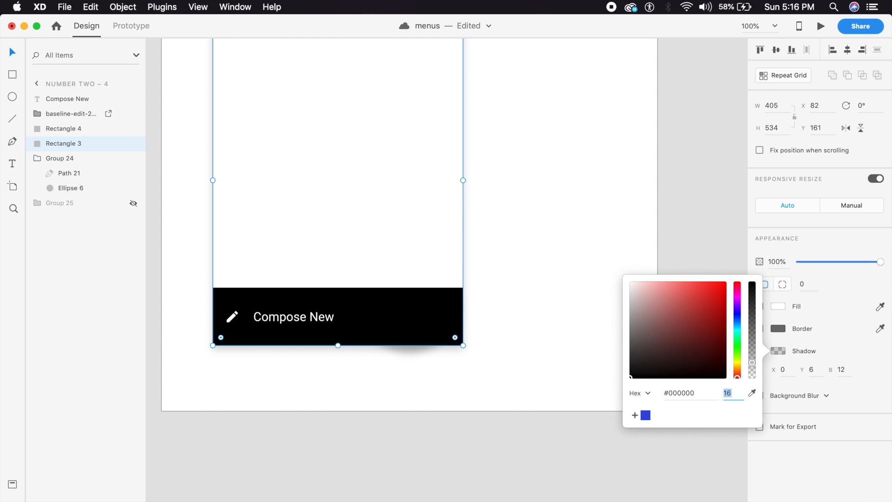
pyautogui.click(487, 110)
# Step: Group the Compose New text, pencil icon, black bar and white panel
pyautogui.scroll(-3, 464, 179)
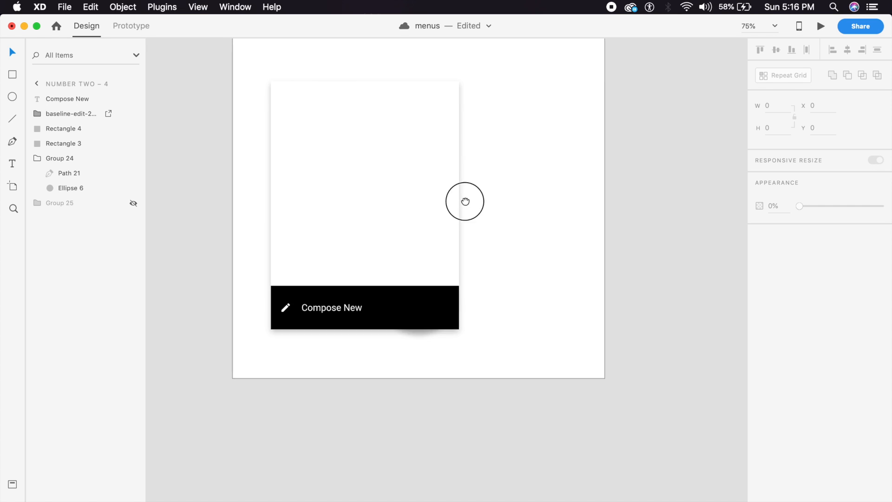
pyautogui.scroll(3, 407, 202)
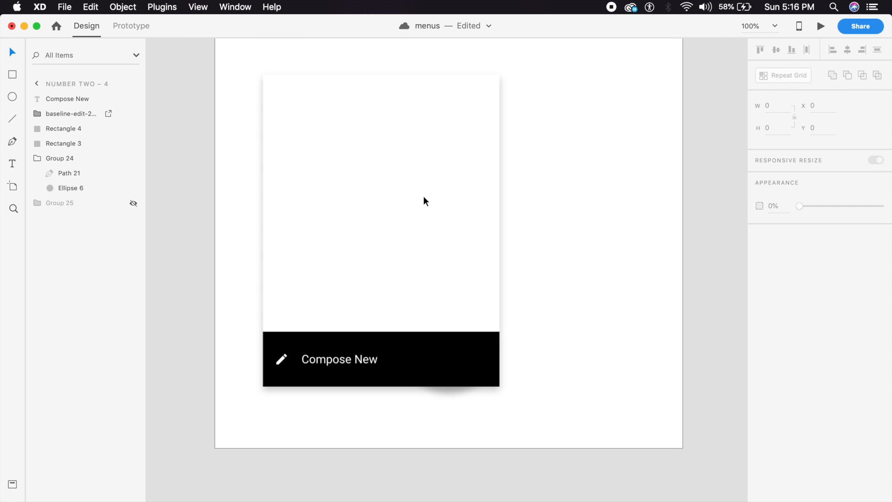
pyautogui.click(297, 381)
pyautogui.keyDown('shift'); pyautogui.click(274, 383); pyautogui.keyUp('shift')
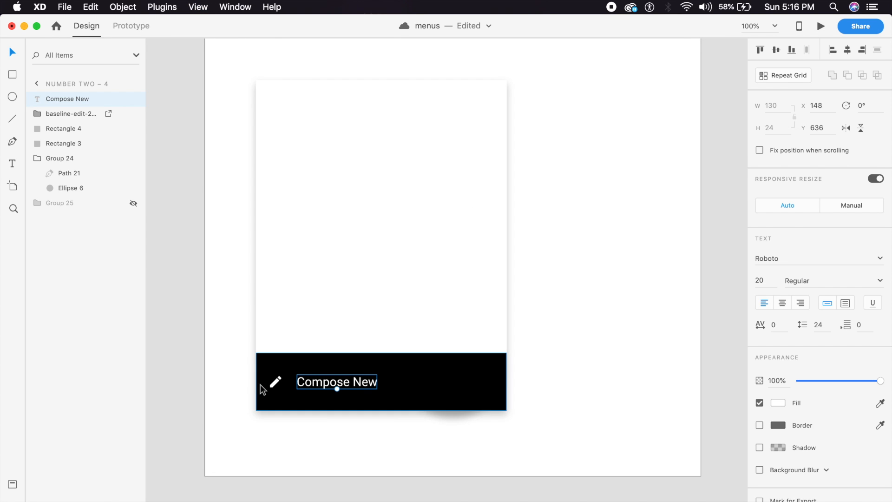
pyautogui.keyDown('shift'); pyautogui.click(349, 365); pyautogui.keyUp('shift')
pyautogui.keyDown('shift'); pyautogui.click(405, 272); pyautogui.keyUp('shift')
pyautogui.press('super+g')
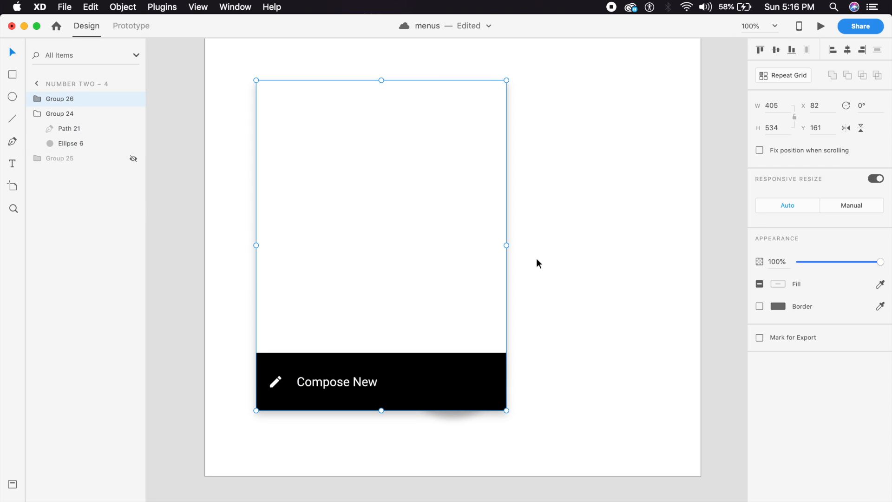
pyautogui.click(537, 262)
# Step: Draw an 82×82 circle at the card's top-left with no border and a light grey fill
pyautogui.click(11, 96)
pyautogui.moveTo(276, 111); pyautogui.dragTo(327, 161)
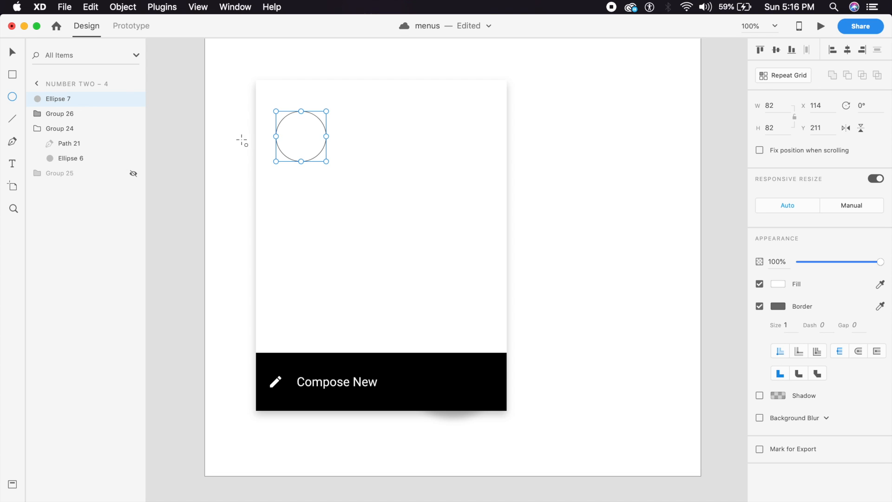
pyautogui.moveTo(312, 141); pyautogui.dragTo(309, 133)
pyautogui.click(759, 307)
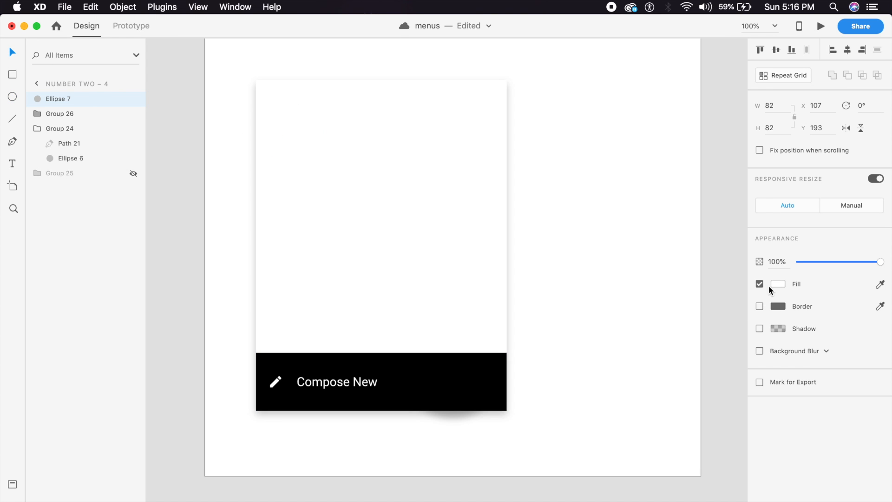
pyautogui.click(777, 284)
pyautogui.moveTo(693, 277); pyautogui.dragTo(618, 231)
pyautogui.click(611, 248)
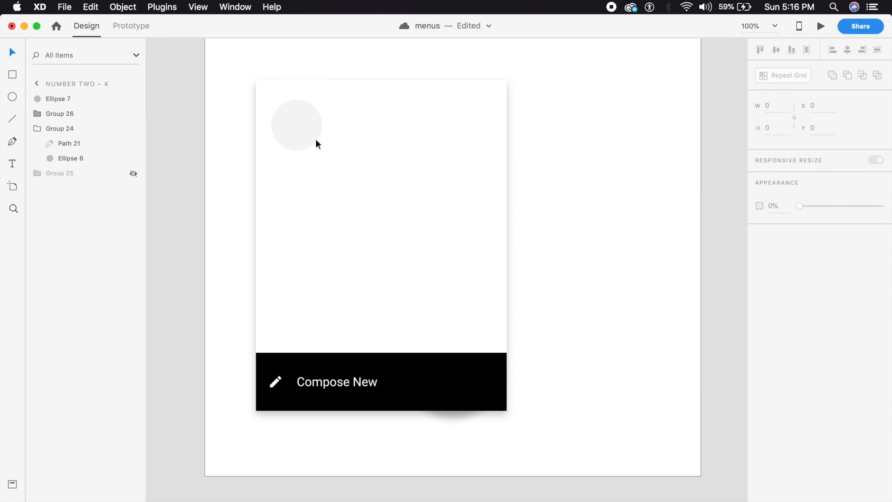
# Step: Duplicate the grey circle downward into a stack of three, deleting the extra fourth copy
pyautogui.moveTo(304, 135); pyautogui.dragTo(315, 188)
pyautogui.moveTo(315, 202); pyautogui.dragTo(302, 337)
pyautogui.press('Delete')
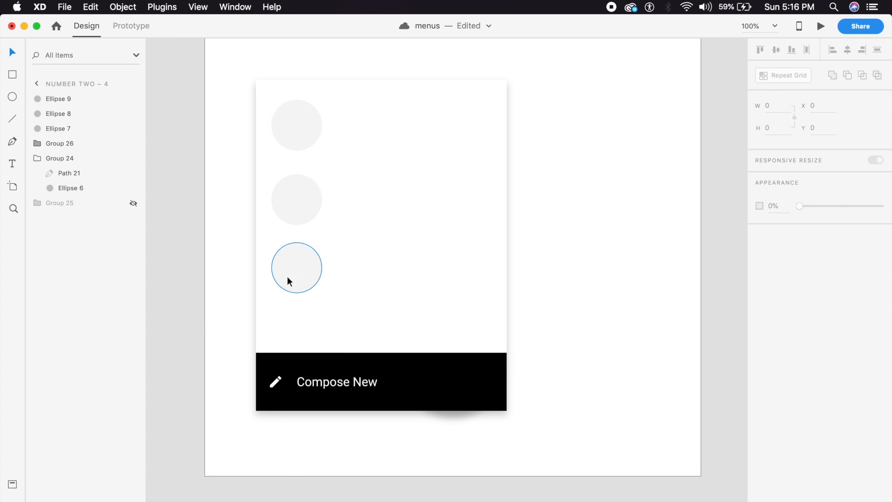
# Step: Group the three circles, then group them with the Compose New menu card
pyautogui.click(291, 275)
pyautogui.keyDown('shift'); pyautogui.click(291, 203); pyautogui.keyUp('shift')
pyautogui.keyDown('shift'); pyautogui.click(299, 132); pyautogui.keyUp('shift')
pyautogui.press('super+shift+v')
pyautogui.press('super+g')
pyautogui.keyDown('shift'); pyautogui.click(383, 235); pyautogui.keyUp('shift')
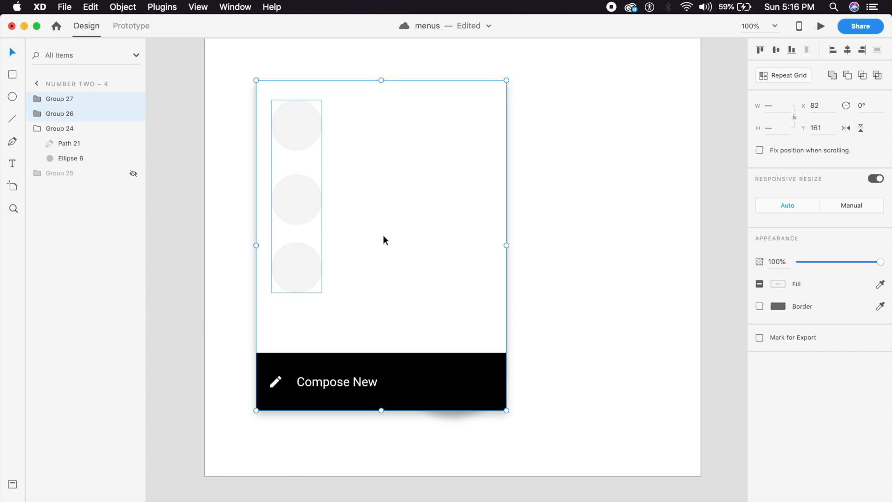
pyautogui.press('super+g')
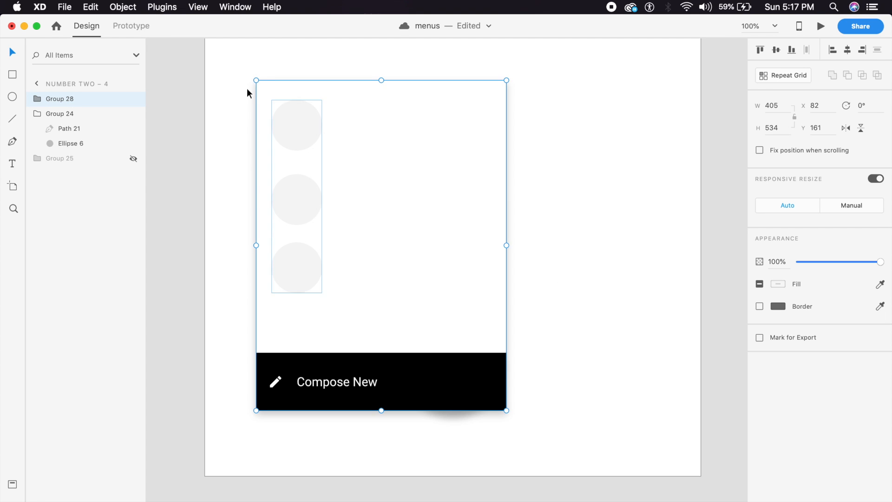
# Step: Duplicate artboard number two – 4 to create number two – 5
pyautogui.press('super+minus')
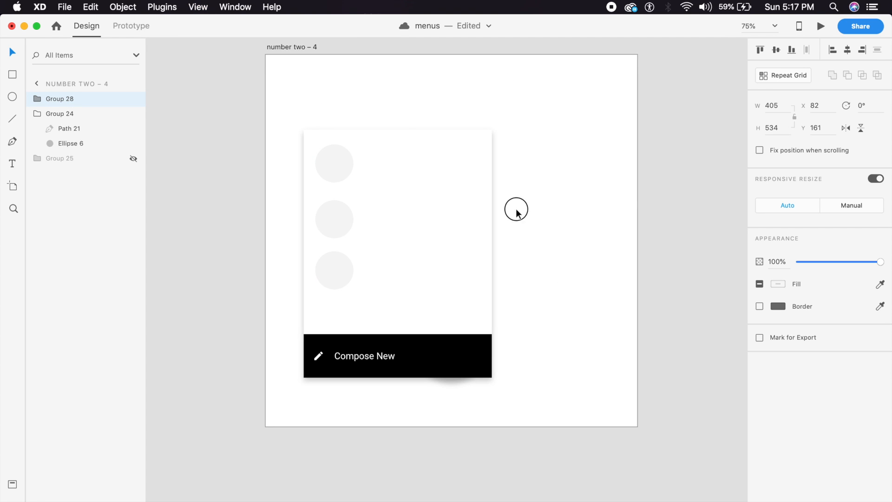
pyautogui.doubleClick(516, 209)
pyautogui.press('super+d')
pyautogui.moveTo(315, 282); pyautogui.dragTo(636, 218)
# Step: On number two – 4, shrink the menu group onto the plus button and hide it
pyautogui.press('super+equal')
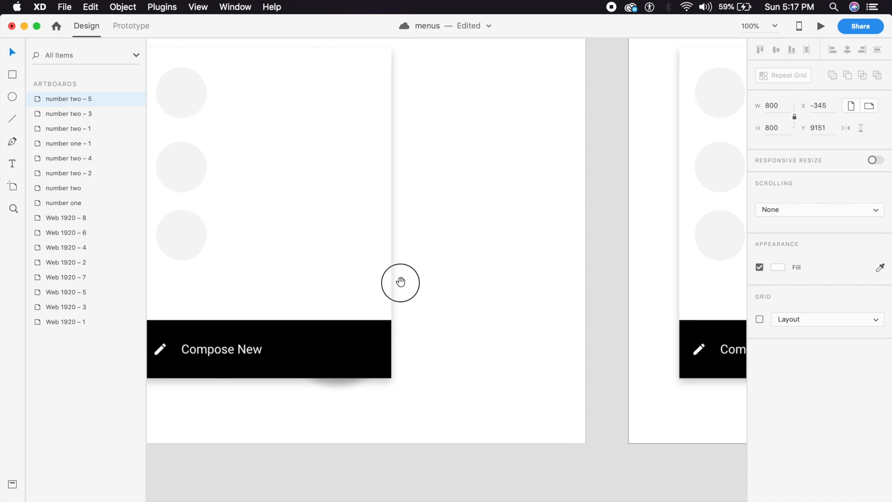
pyautogui.click(263, 128)
pyautogui.moveTo(240, 112); pyautogui.dragTo(436, 386)
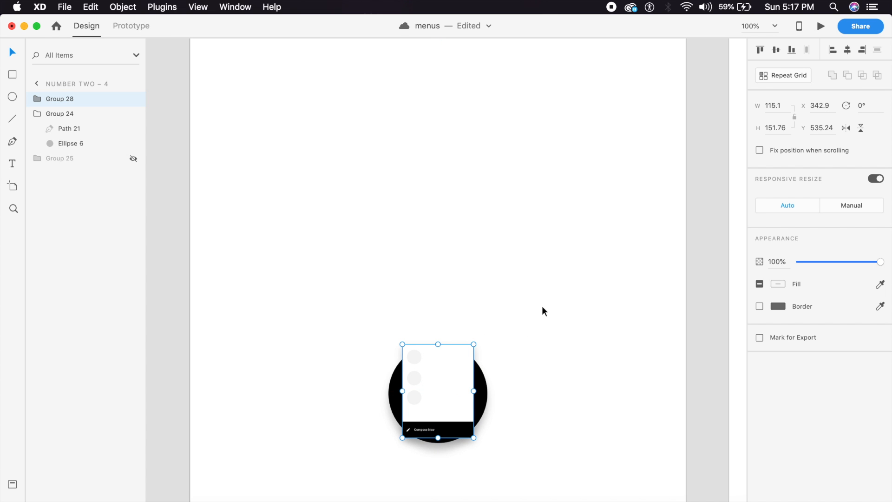
pyautogui.press('super+comma')
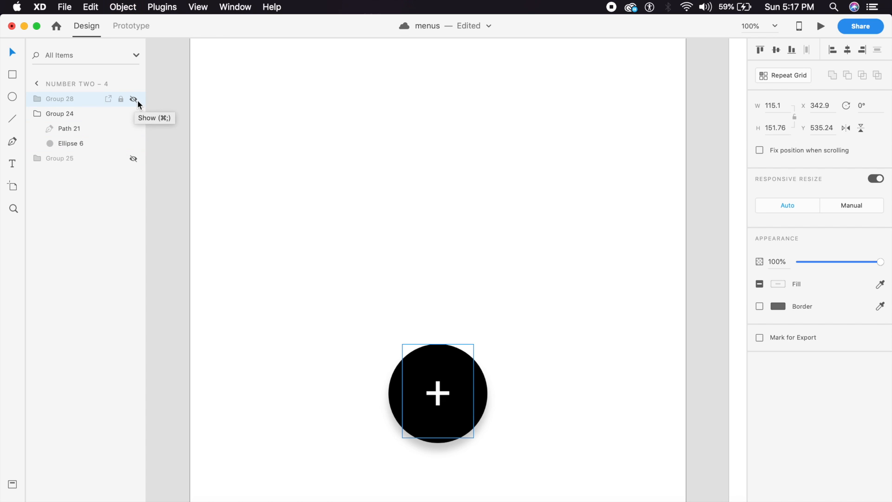
pyautogui.press('super+minus')
pyautogui.press('super+minus')
# Step: Select artboard number two – 5 in Design mode
pyautogui.moveTo(574, 268); pyautogui.dragTo(431, 265)
pyautogui.click(190, 134)
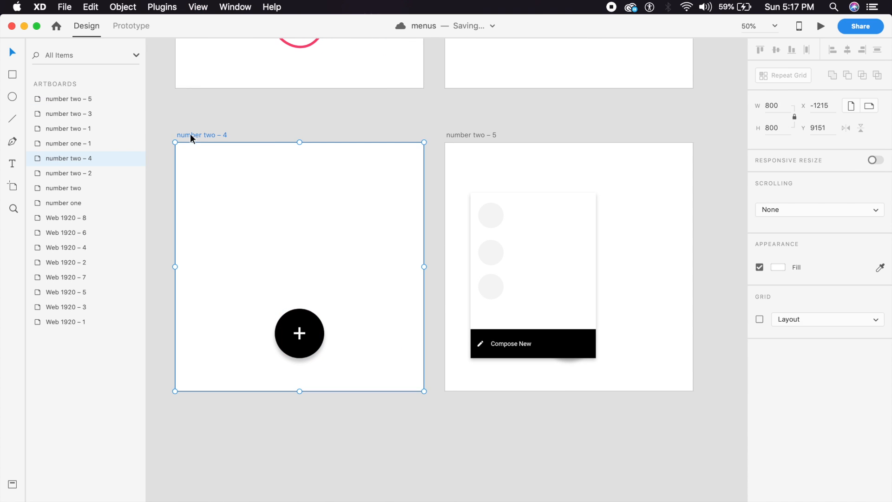
pyautogui.click(124, 26)
pyautogui.click(84, 25)
pyautogui.press('super+plus')
pyautogui.moveTo(725, 281); pyautogui.dragTo(542, 284)
pyautogui.click(574, 298)
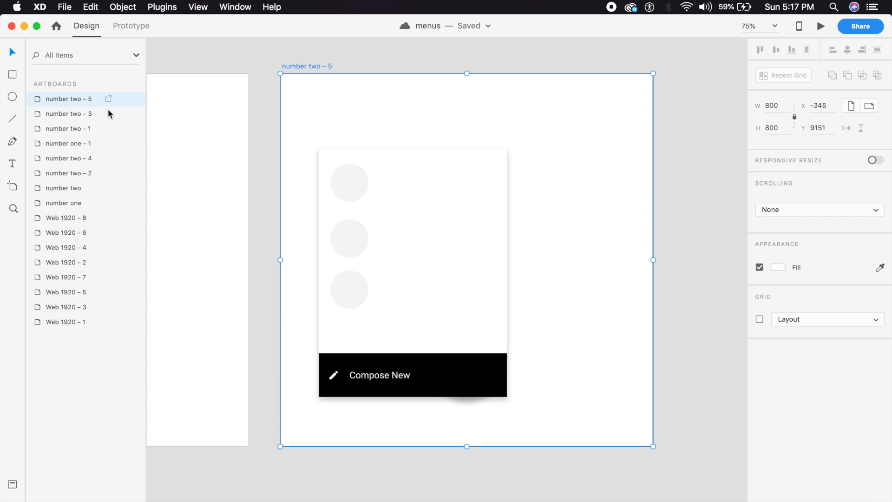
# Step: Hide the plus button group (Group 24) on number two – 5, then reselect number two – 4
pyautogui.doubleClick(99, 98)
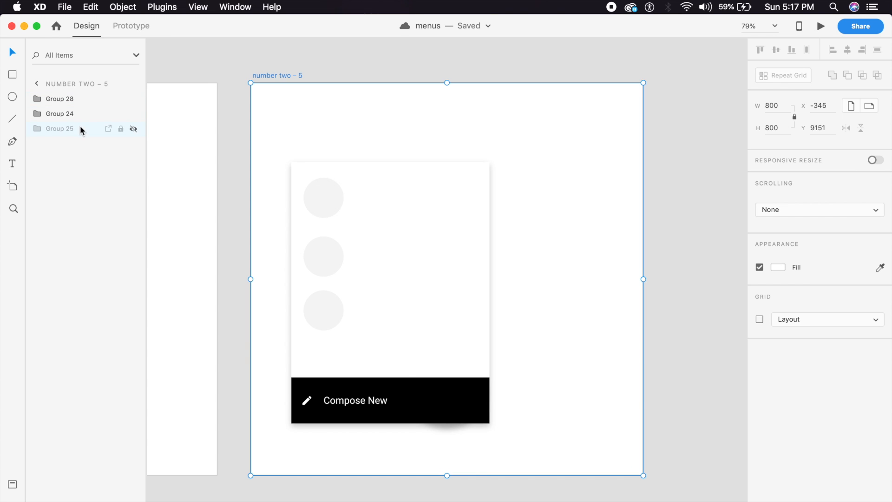
pyautogui.click(77, 113)
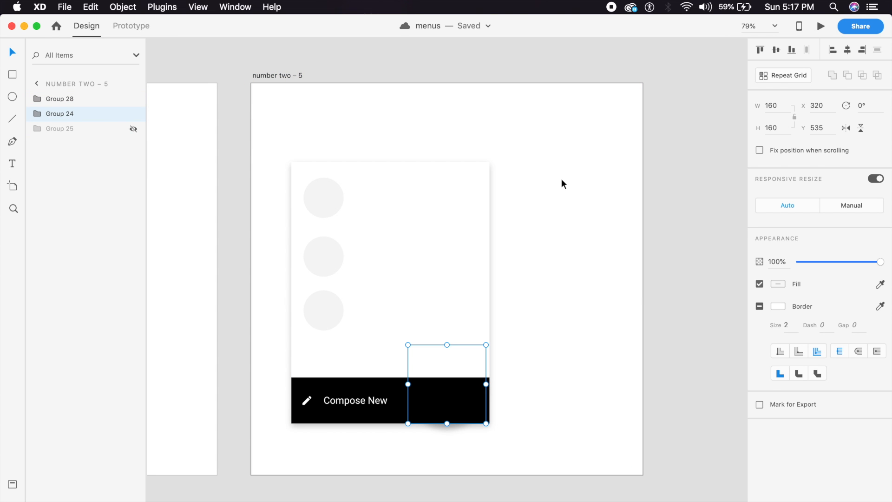
pyautogui.press('super+comma')
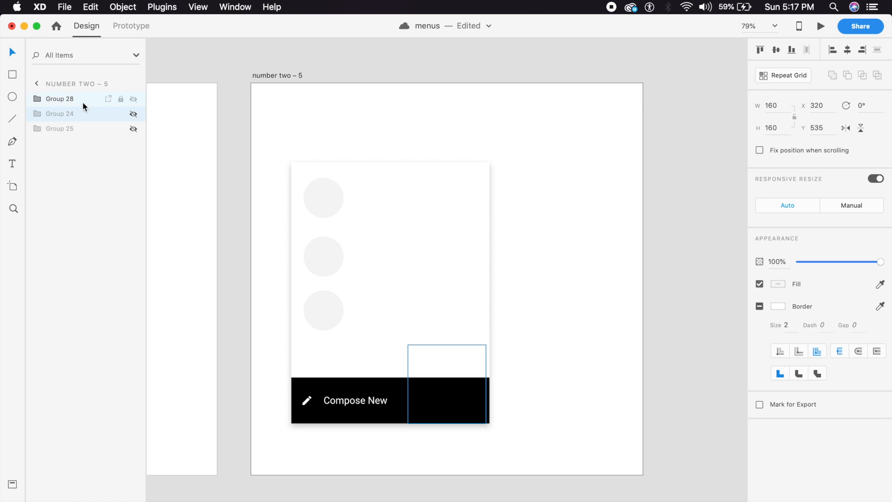
pyautogui.click(398, 96)
pyautogui.press('super+minus')
pyautogui.moveTo(288, 227); pyautogui.dragTo(594, 251)
pyautogui.doubleClick(407, 268)
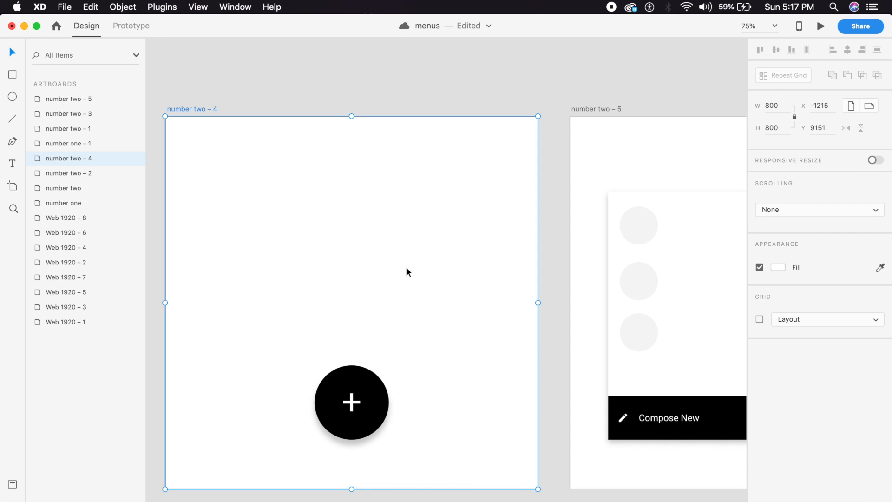
# Step: Link the plus button to number two – 5 with Auto-Animate, Ease In-Out, 0.2 s
pyautogui.click(130, 26)
pyautogui.click(365, 408)
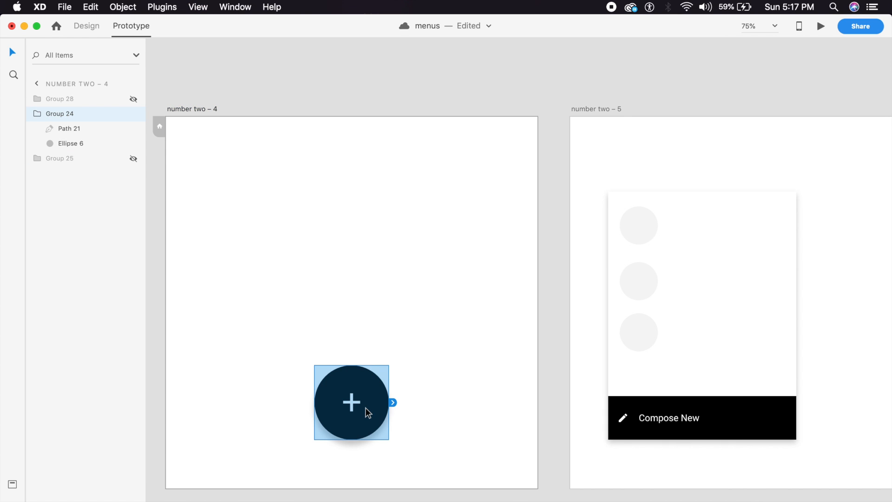
pyautogui.moveTo(393, 403); pyautogui.dragTo(635, 303)
pyautogui.click(620, 247)
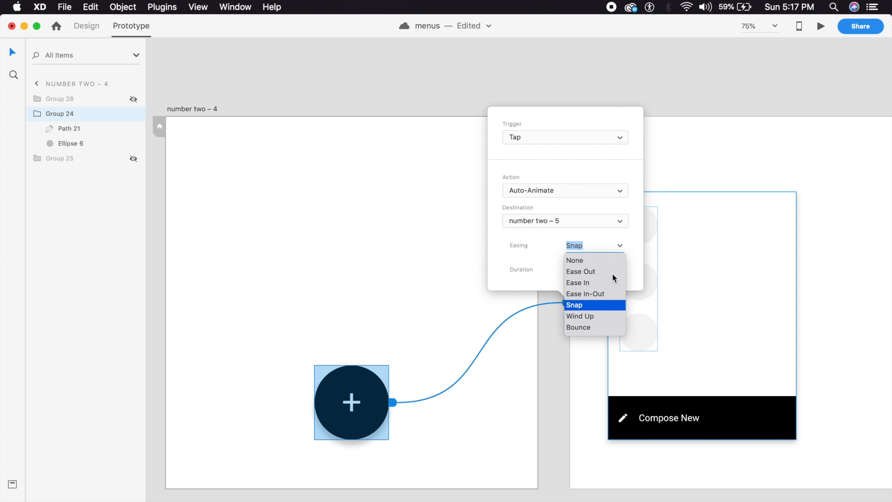
pyautogui.click(603, 294)
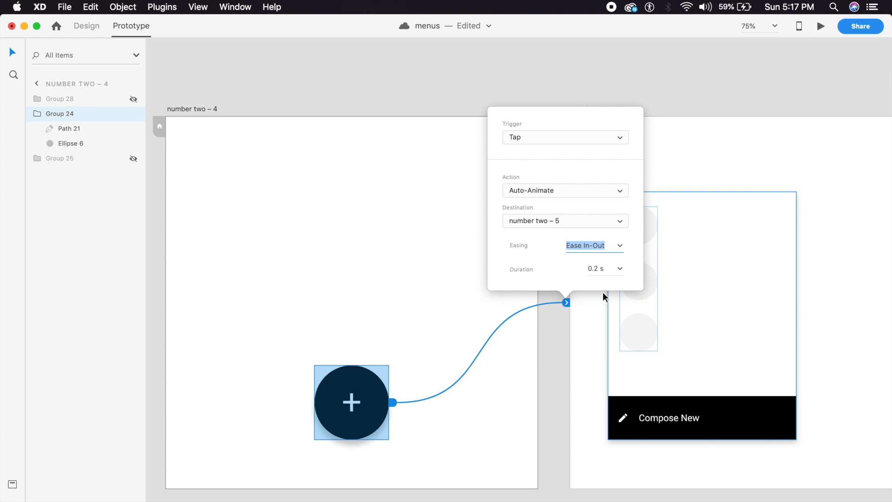
pyautogui.click(620, 270)
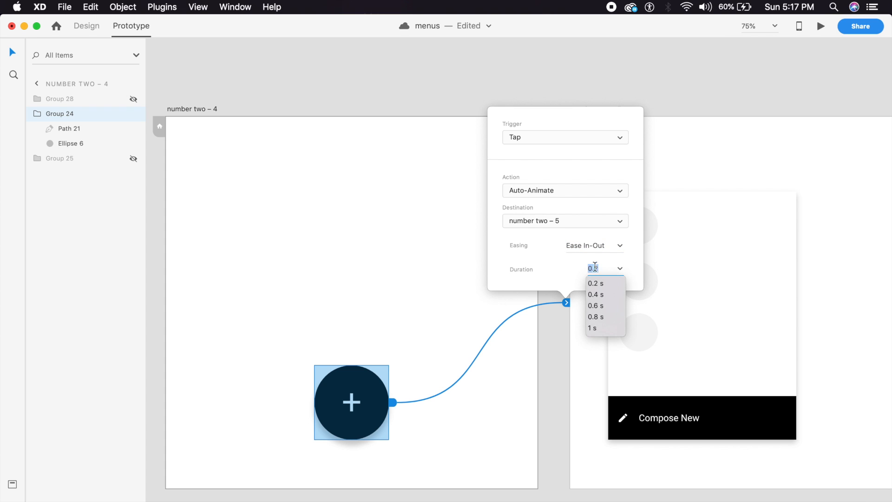
pyautogui.click(600, 287)
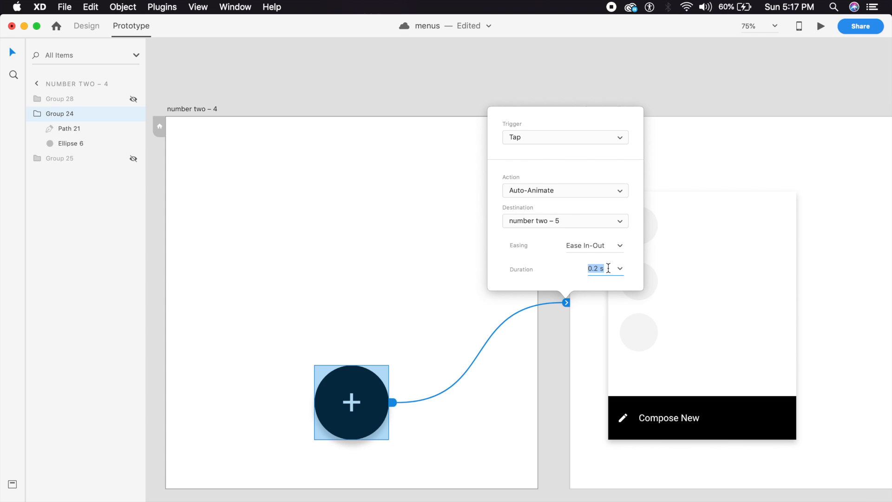
pyautogui.click(609, 193)
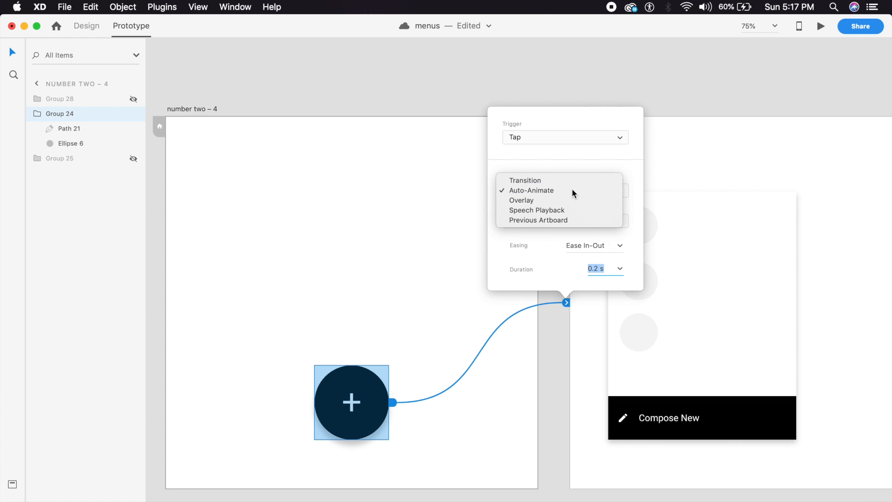
pyautogui.click(573, 189)
pyautogui.click(818, 263)
# Step: Link number two – 5 back to number two – 4 with Ease In-Out easing
pyautogui.press('super+minus')
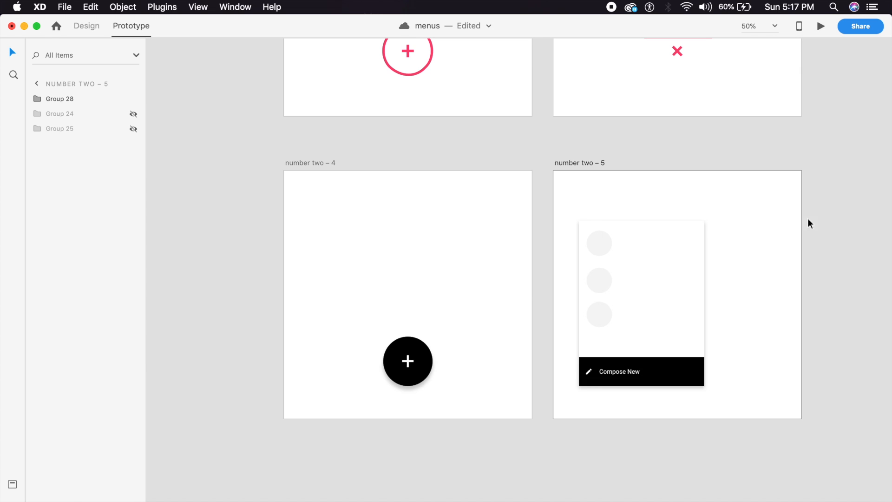
pyautogui.moveTo(807, 287); pyautogui.dragTo(404, 360)
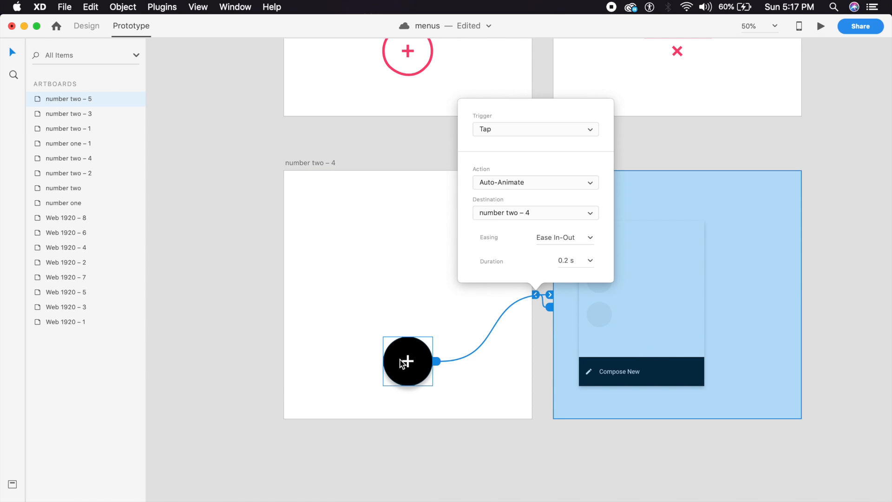
pyautogui.click(590, 239)
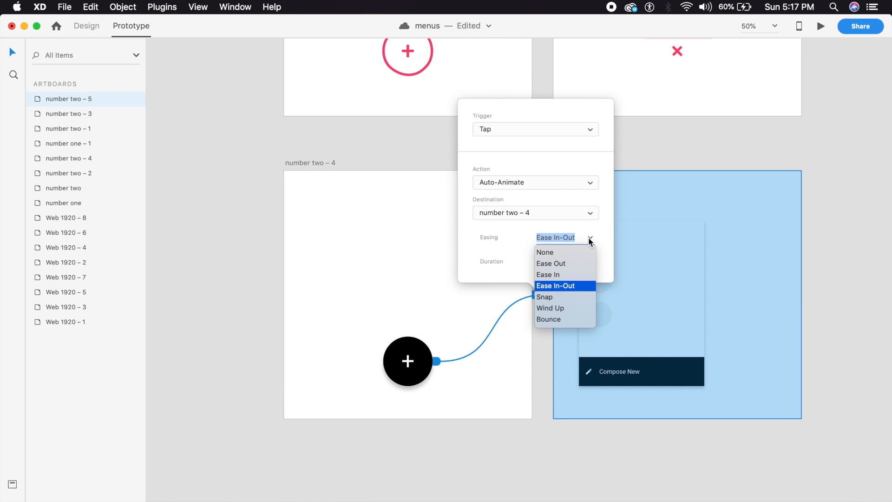
pyautogui.click(563, 285)
pyautogui.click(382, 274)
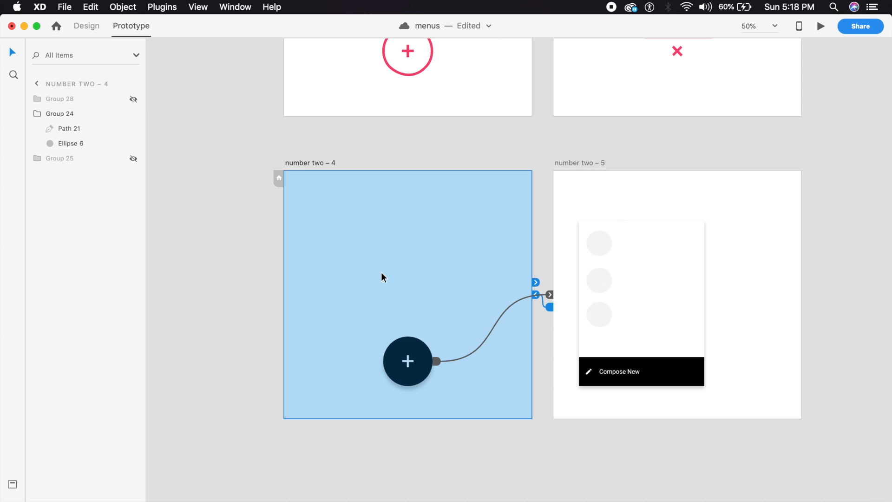
pyautogui.click(821, 26)
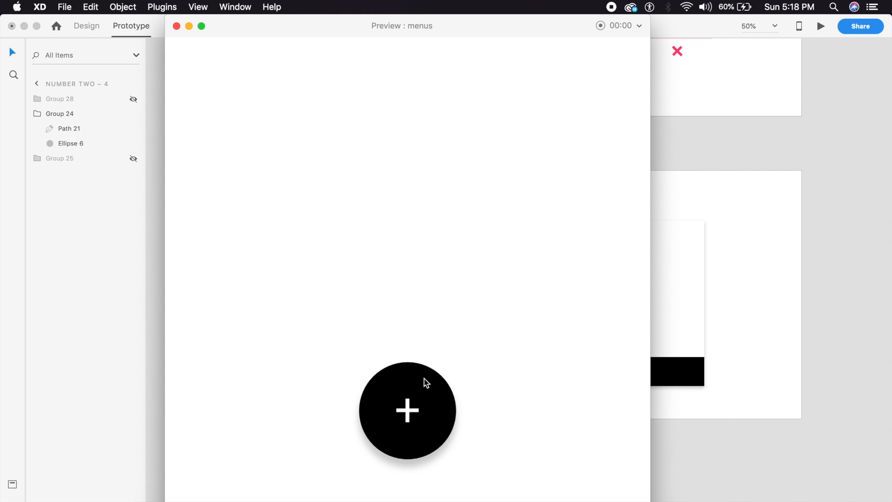
pyautogui.click(425, 381)
pyautogui.click(501, 390)
pyautogui.click(411, 413)
pyautogui.click(513, 369)
pyautogui.click(406, 414)
pyautogui.click(544, 378)
pyautogui.click(399, 420)
pyautogui.click(545, 336)
pyautogui.click(420, 397)
pyautogui.click(492, 350)
pyautogui.click(392, 413)
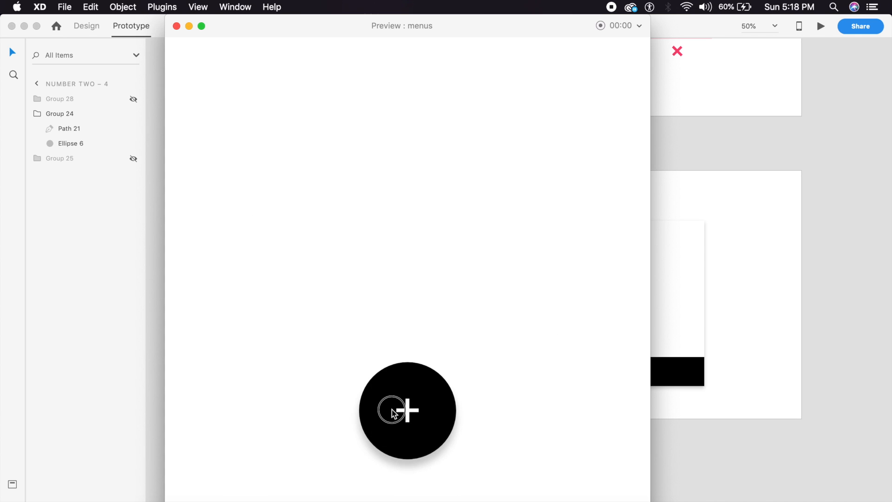
pyautogui.click(541, 312)
pyautogui.click(177, 26)
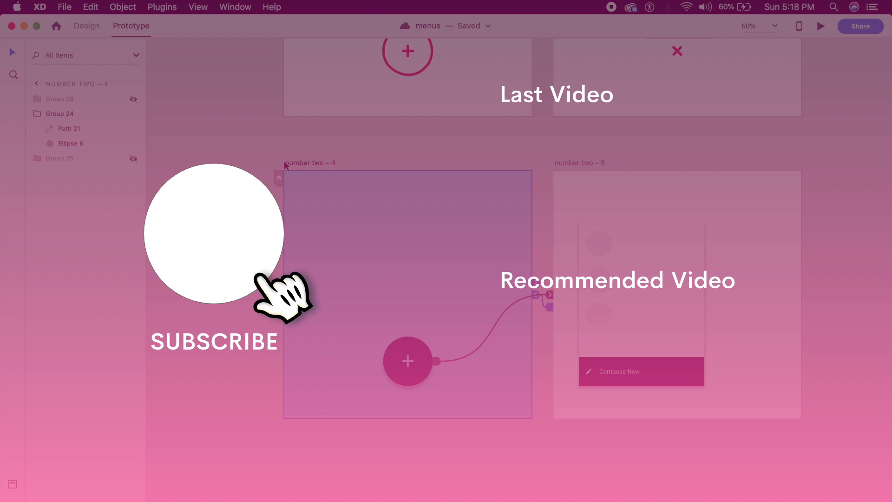